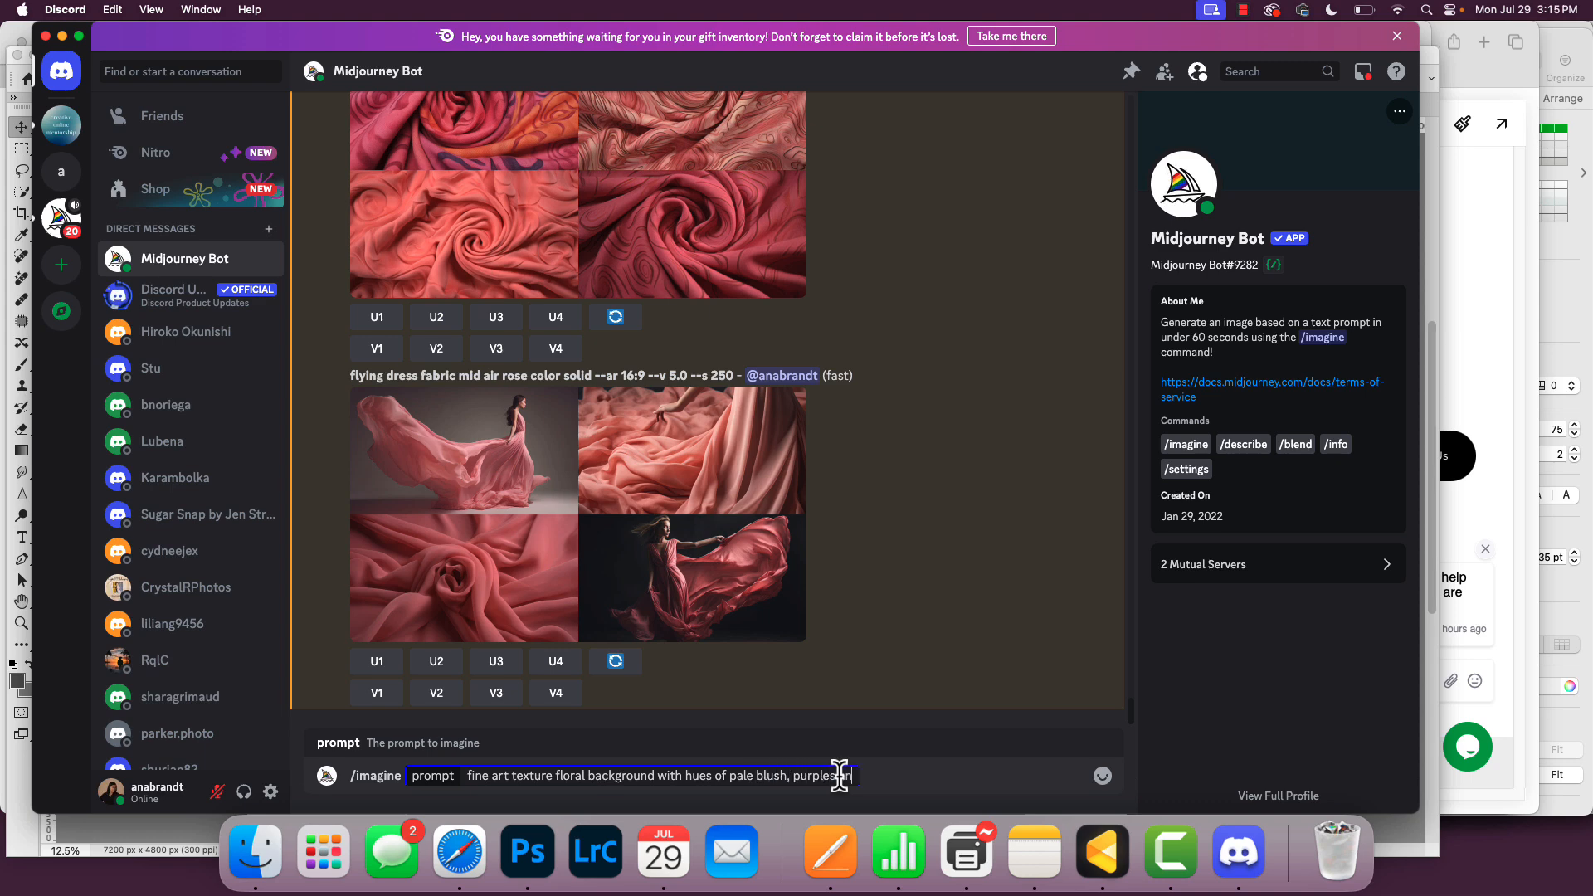
Step: Try to submit the /imagine prompt "fine art texture floral background with hues of pale blush, purples and pinks --ar 16;9"
{"action": "type", "text": "nks"}
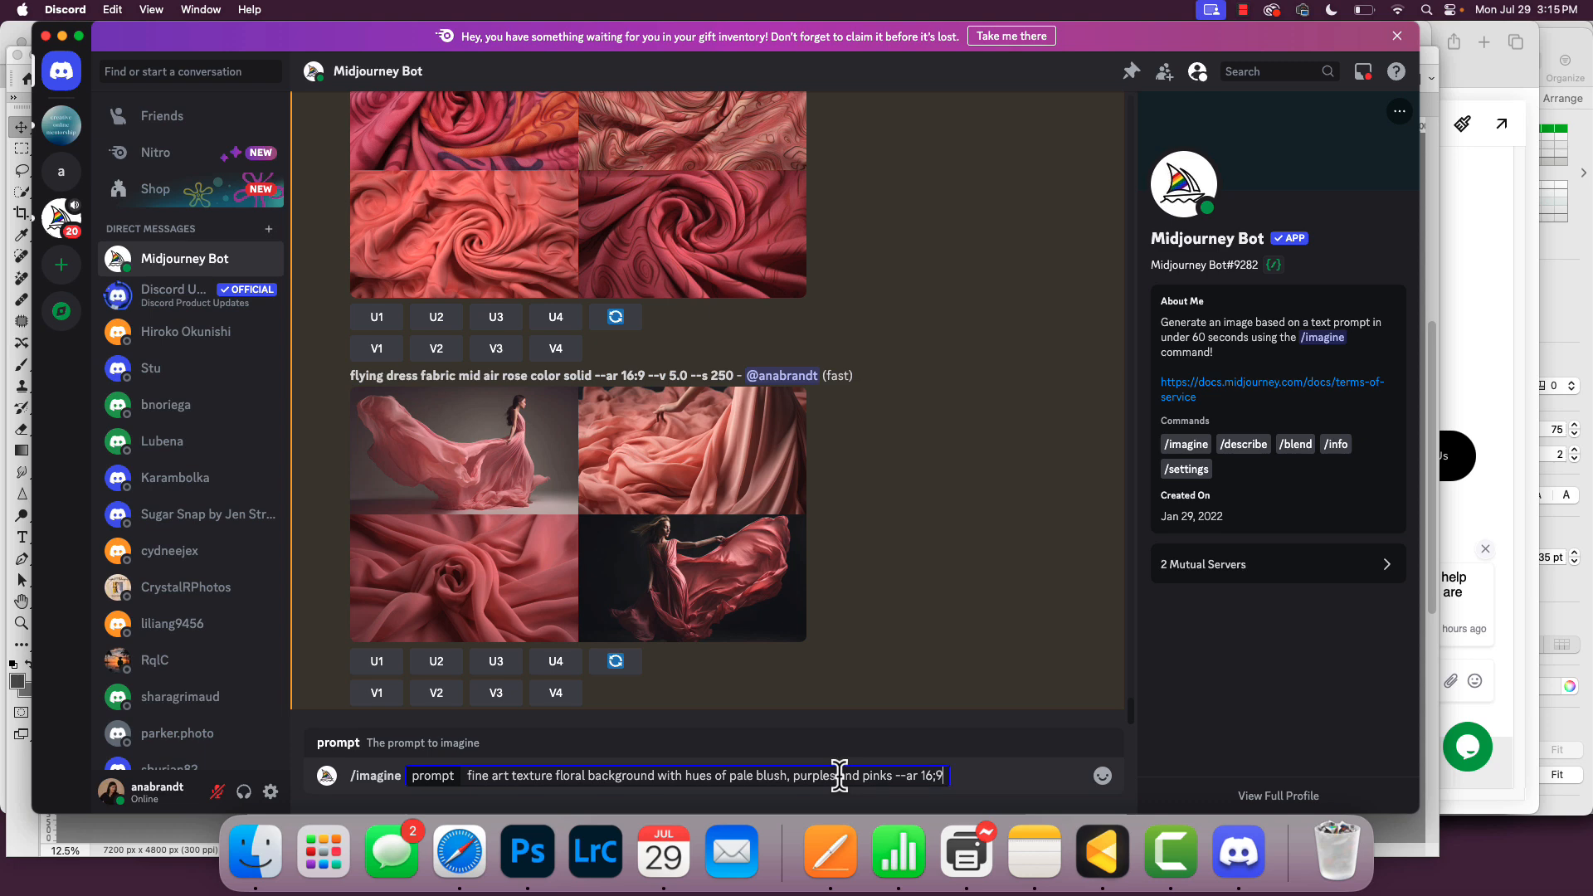
{"action": "type", "text": " --ar 16;9"}
{"action": "key", "text": "Return"}
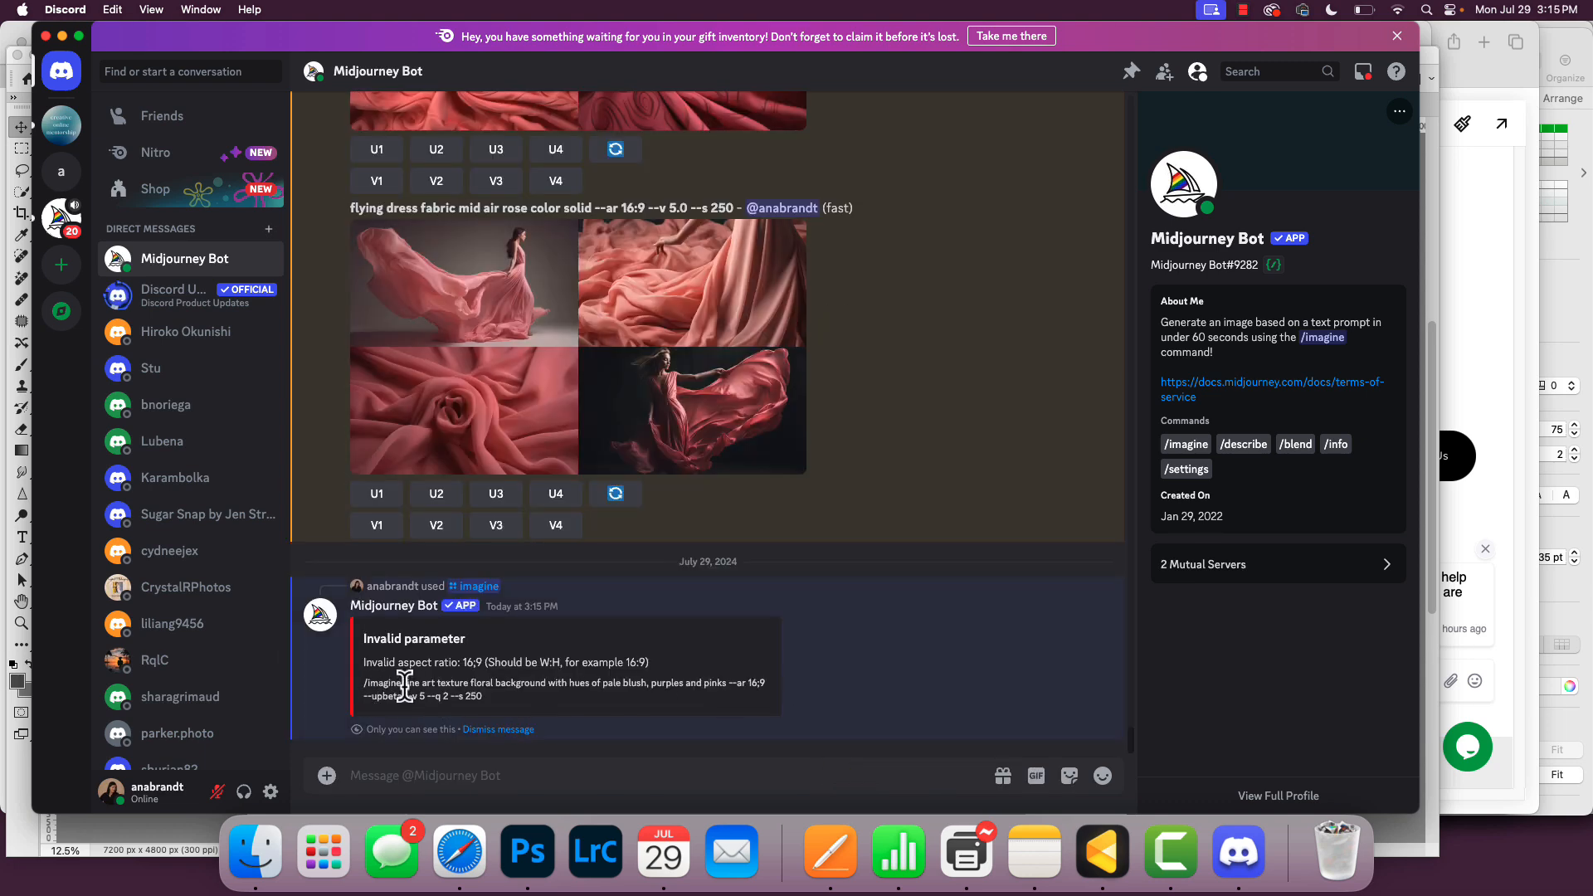
Step: Resubmit the floral background prompt, copied from the error message, as an /imagine request with the aspect ratio corrected to --ar 16:9
{"action": "left_click_drag", "start_coordinate": [404, 683], "coordinate": [723, 683]}
{"action": "key", "text": "super+c"}
{"action": "left_click", "coordinate": [535, 764]}
{"action": "type", "text": "/imagine"}
{"action": "key", "text": "Return"}
{"action": "key", "text": "super+v"}
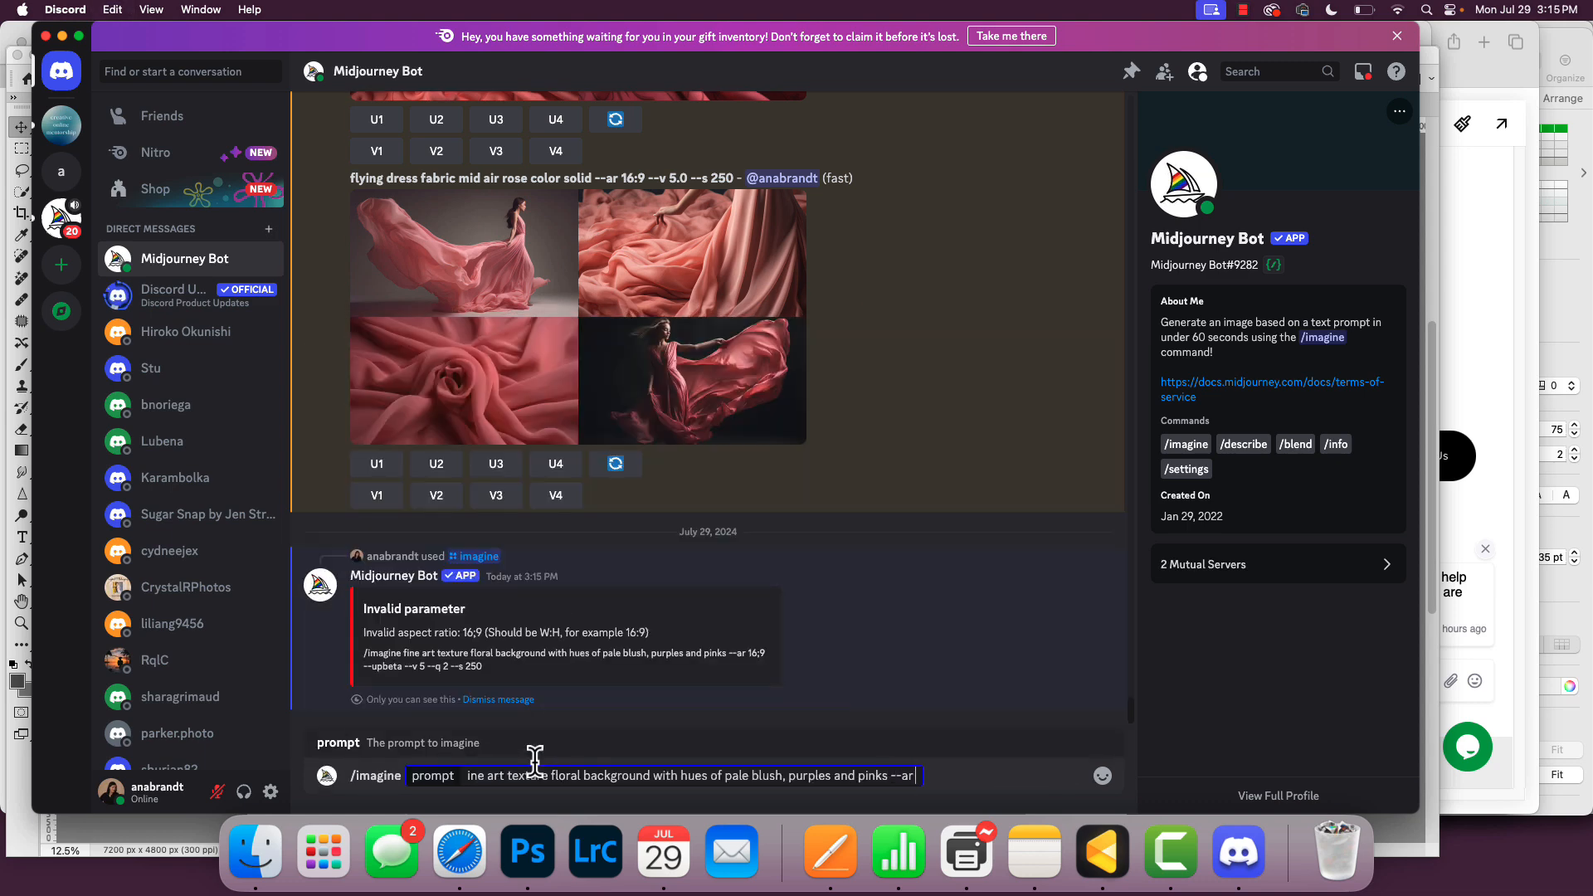
{"action": "key", "text": "Return"}
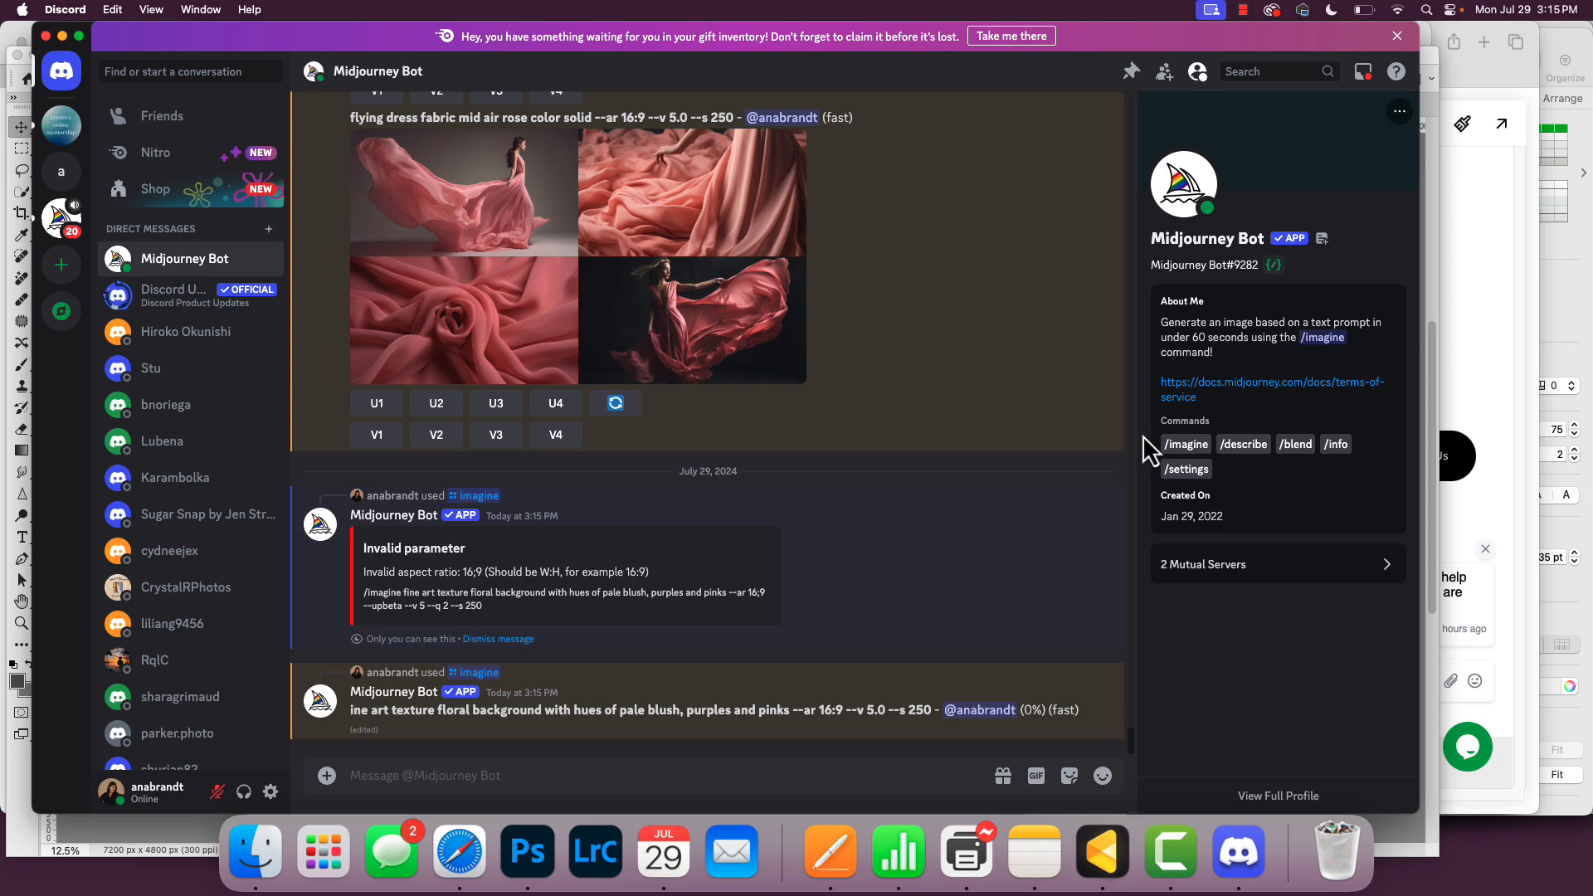
Step: Submit the /imagine prompt "fine art grungy floral texture with light to one side, dark rosy colors and big flowers all around --ar 16:9"
{"action": "type", "text": "/imagin"}
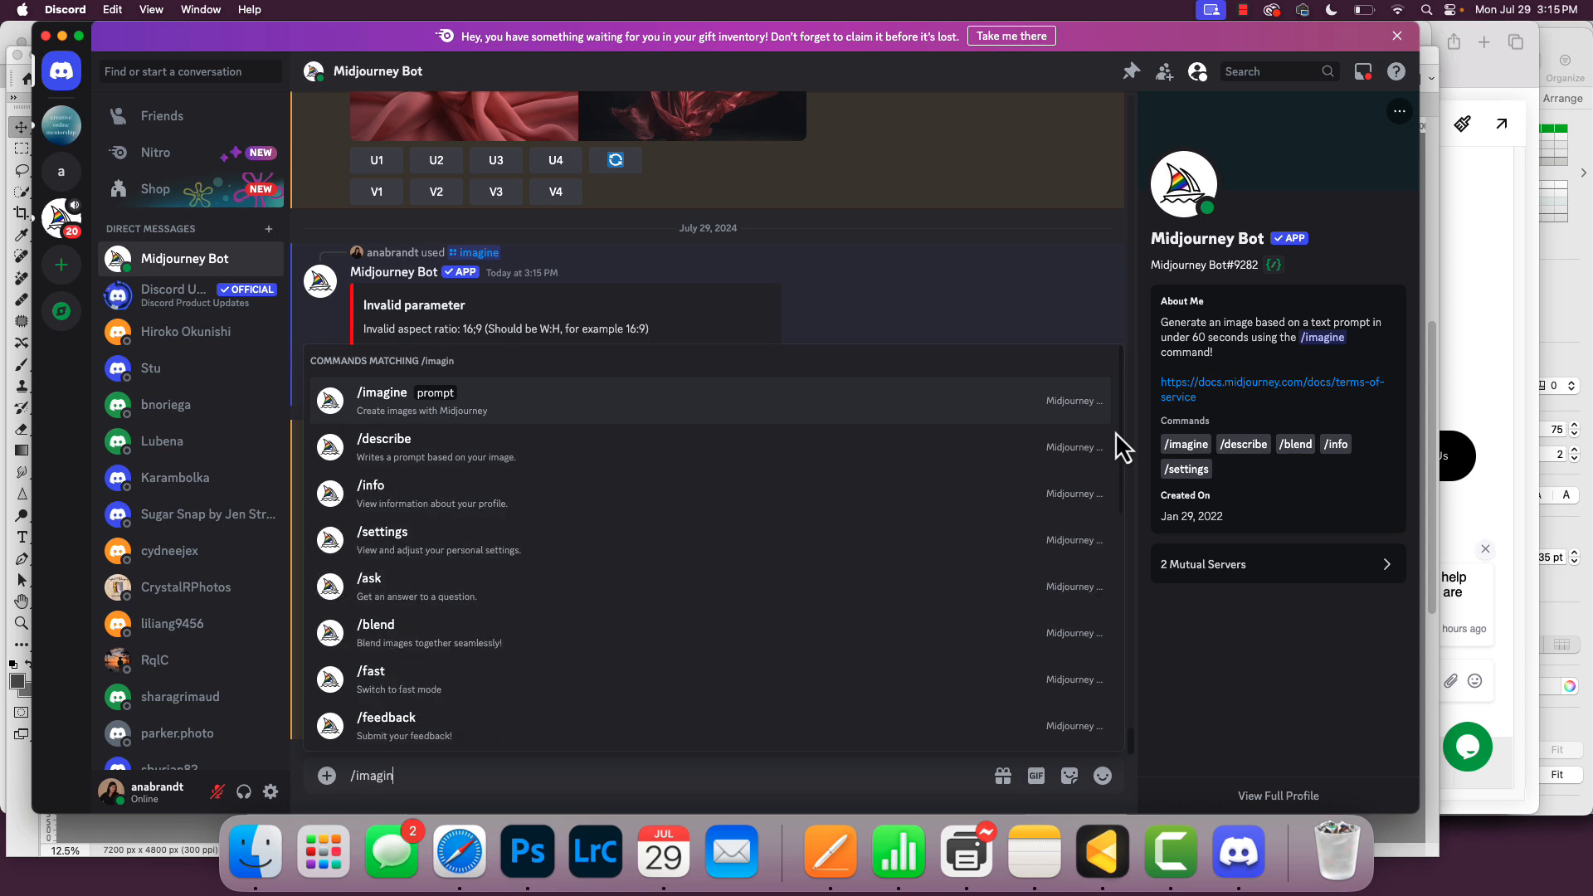
{"action": "key", "text": "Tab"}
{"action": "type", "text": "fine art g"}
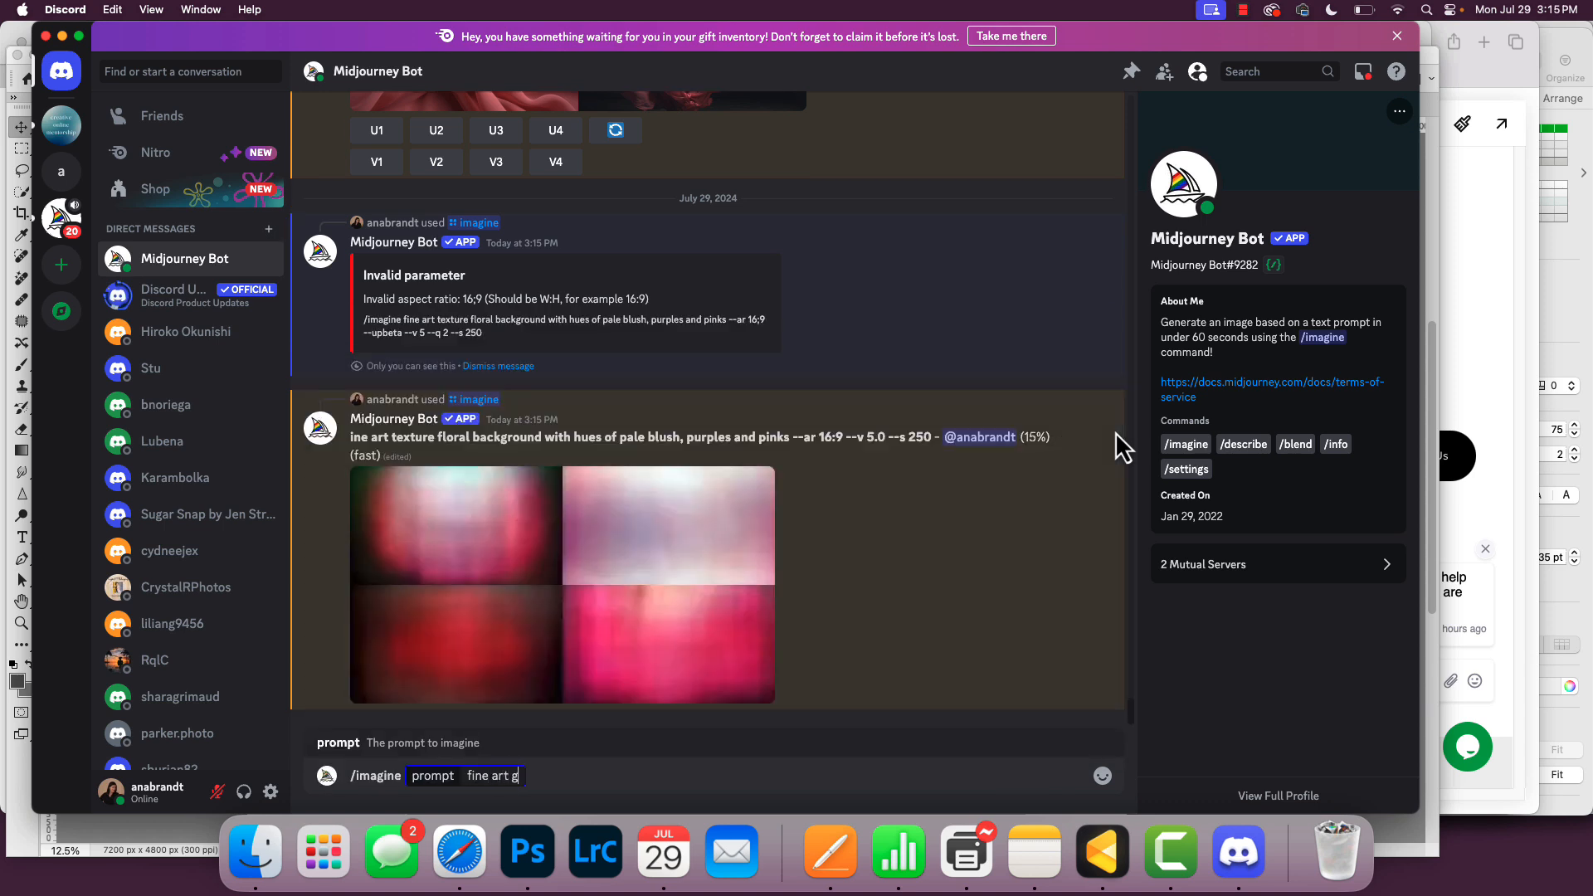
{"action": "type", "text": "rungy floral "}
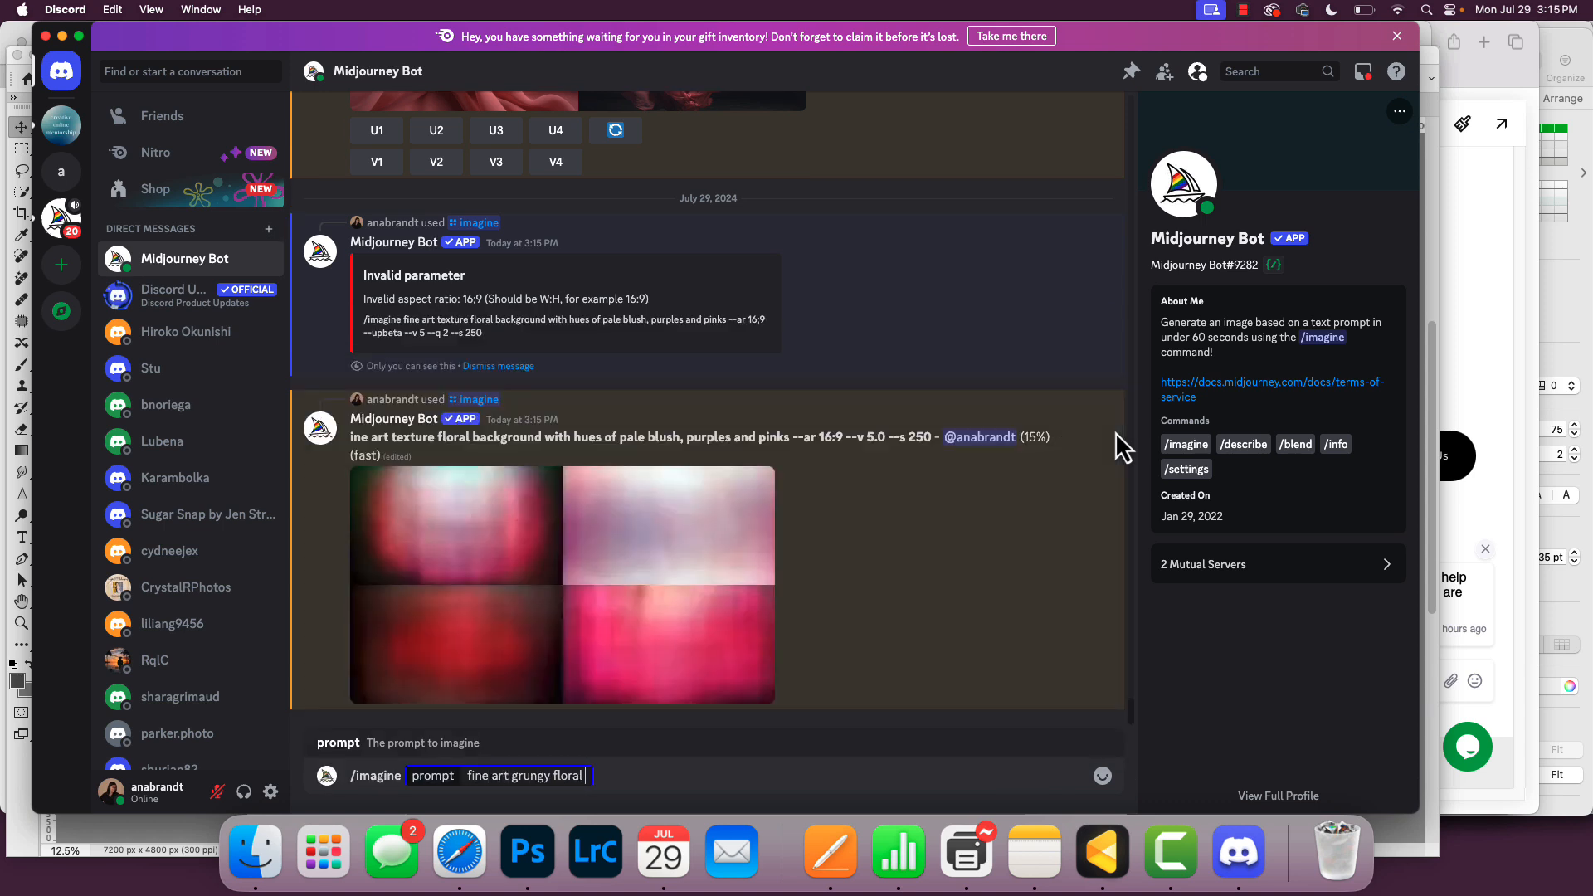
{"action": "type", "text": "textur"}
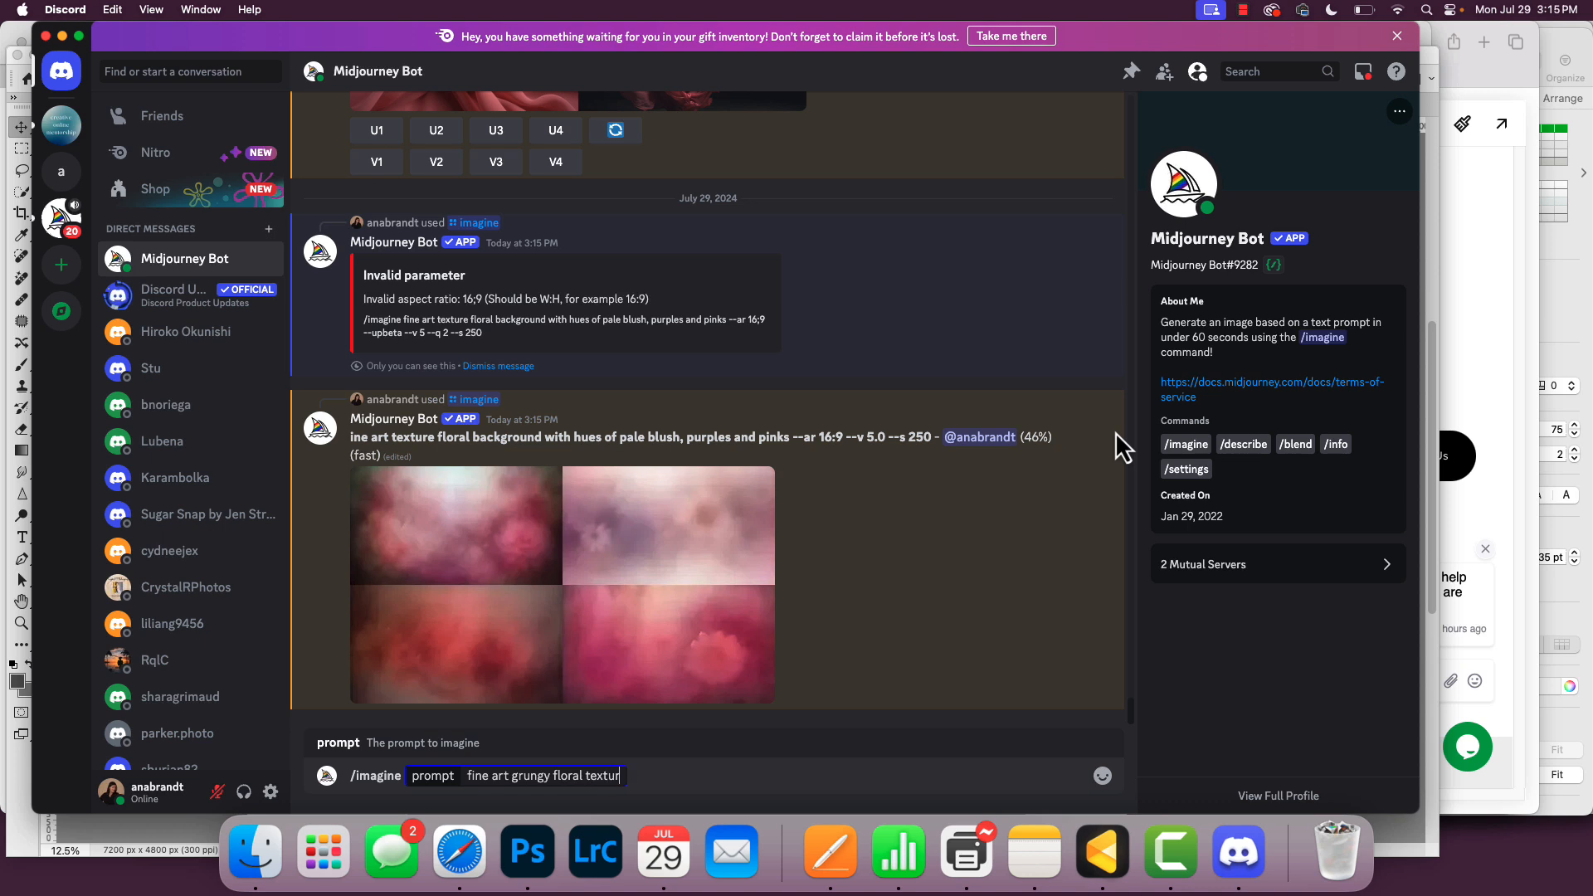
{"action": "type", "text": "e with light to one side, d"}
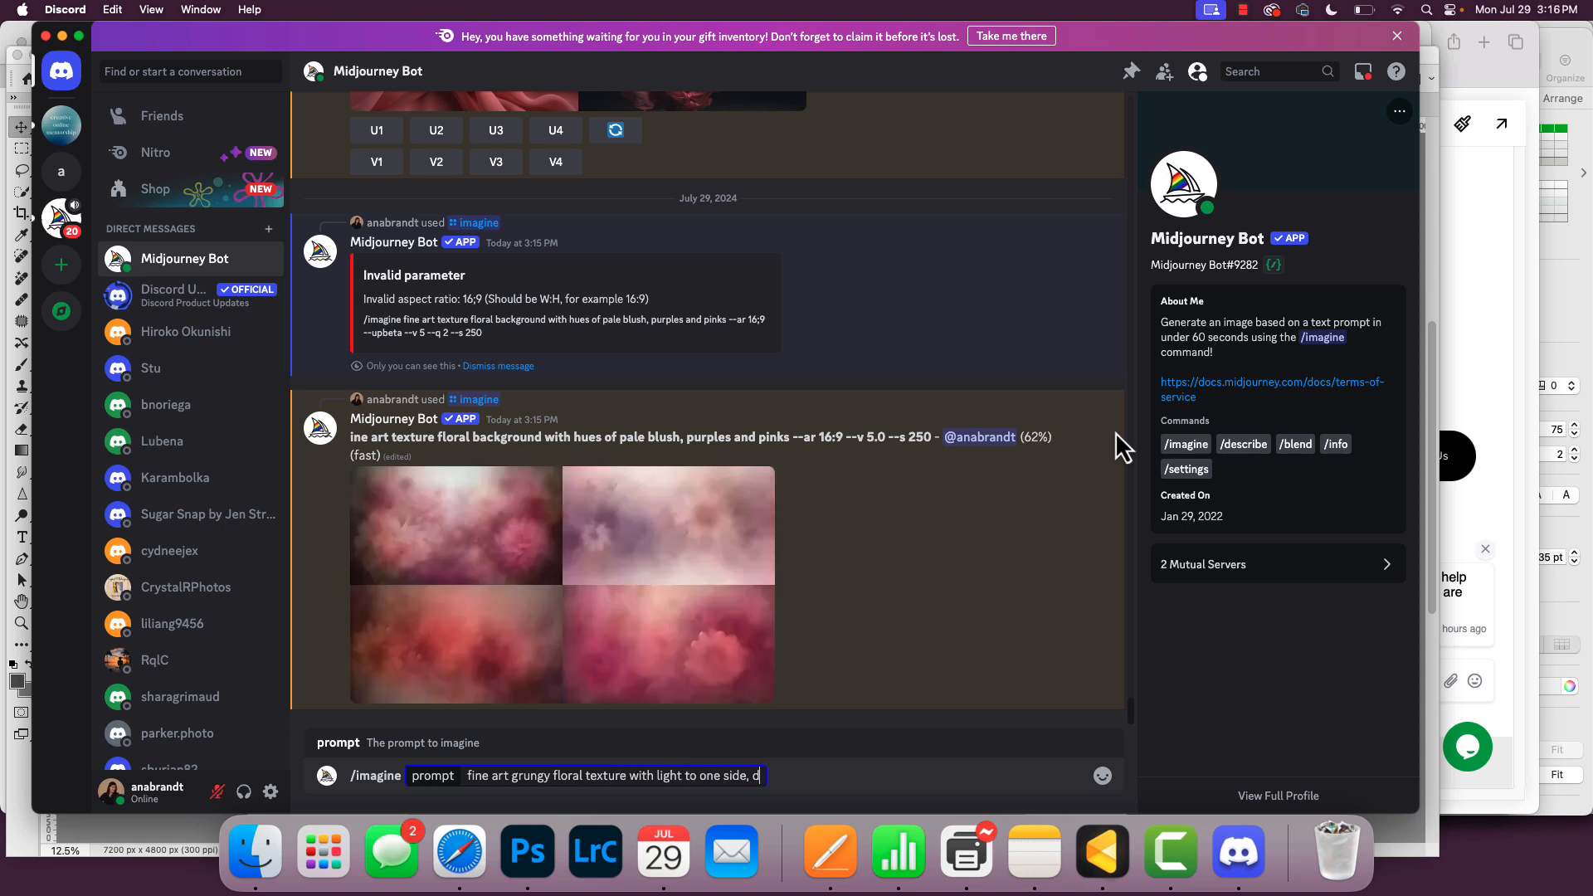
{"action": "type", "text": "ark rosy colors and big flowe"}
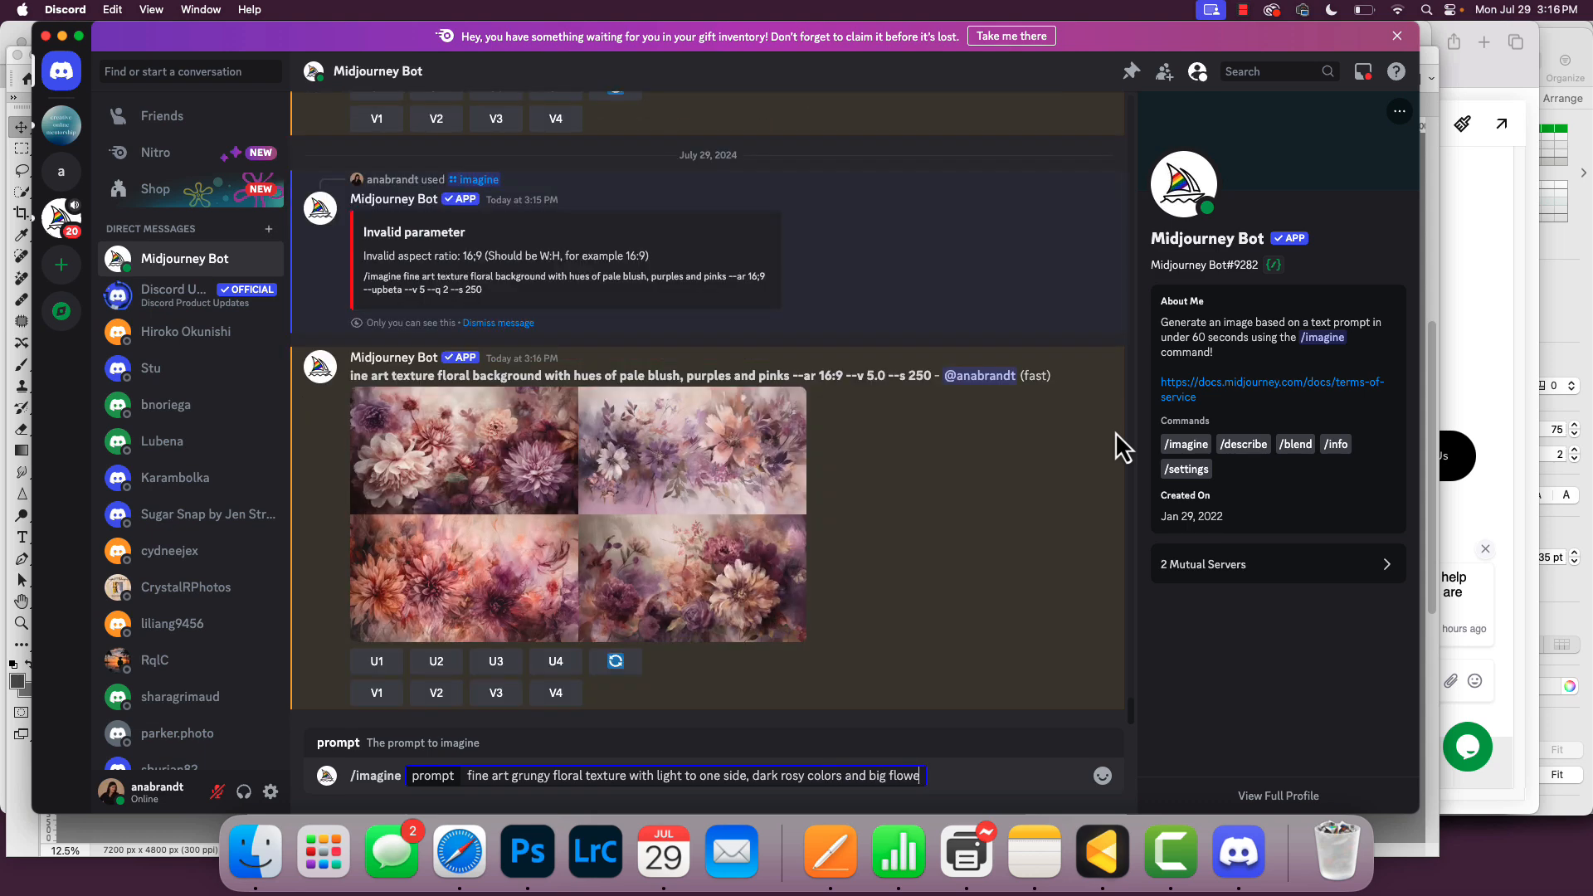
{"action": "type", "text": "rs all aroyund"}
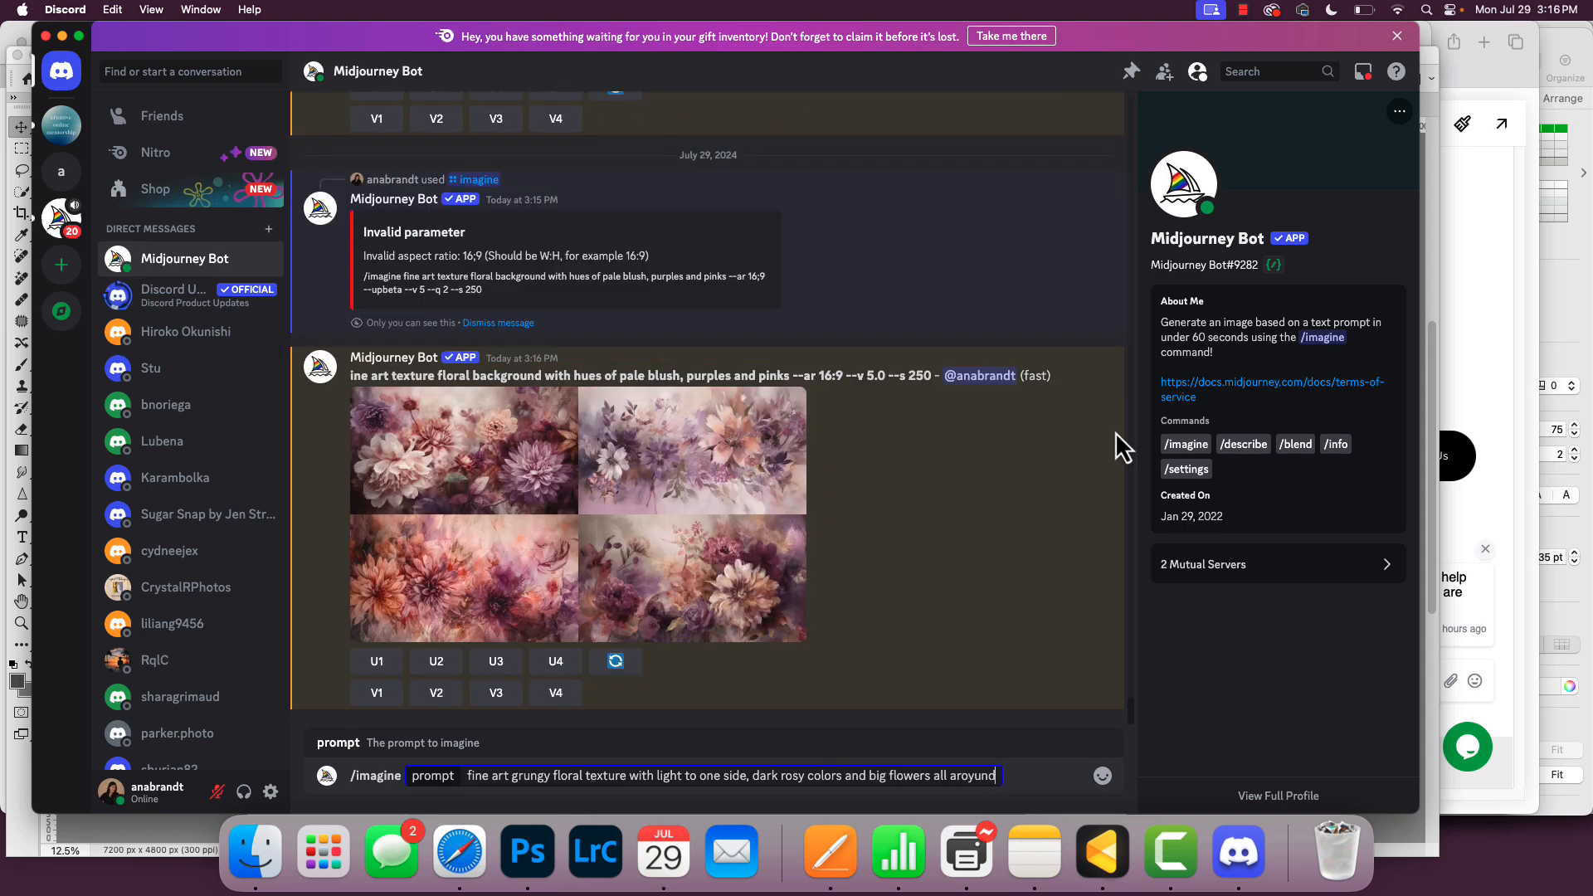
{"action": "key", "text": "BackSpace"}
{"action": "key", "text": "BackSpace"}
{"action": "key", "text": "BackSpace"}
{"action": "type", "text": "und --ar 16:9"}
{"action": "key", "text": "Return"}
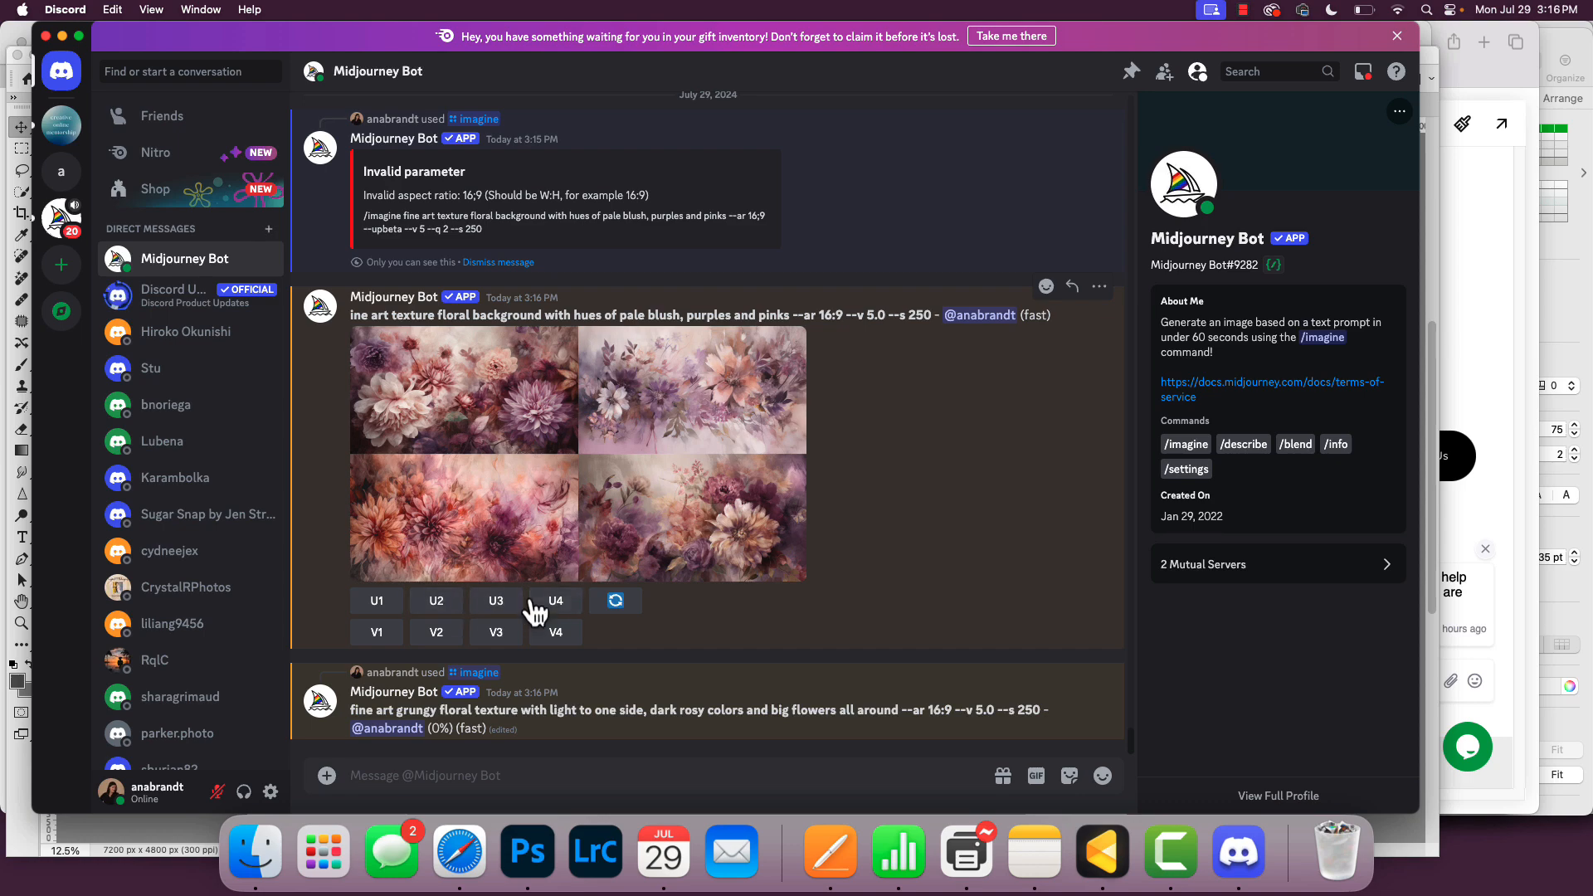
Step: Rerun the pale blush, purples and pinks floral prompt and generate variations of its first image, keeping the same prompt text
{"action": "left_click", "coordinate": [614, 599]}
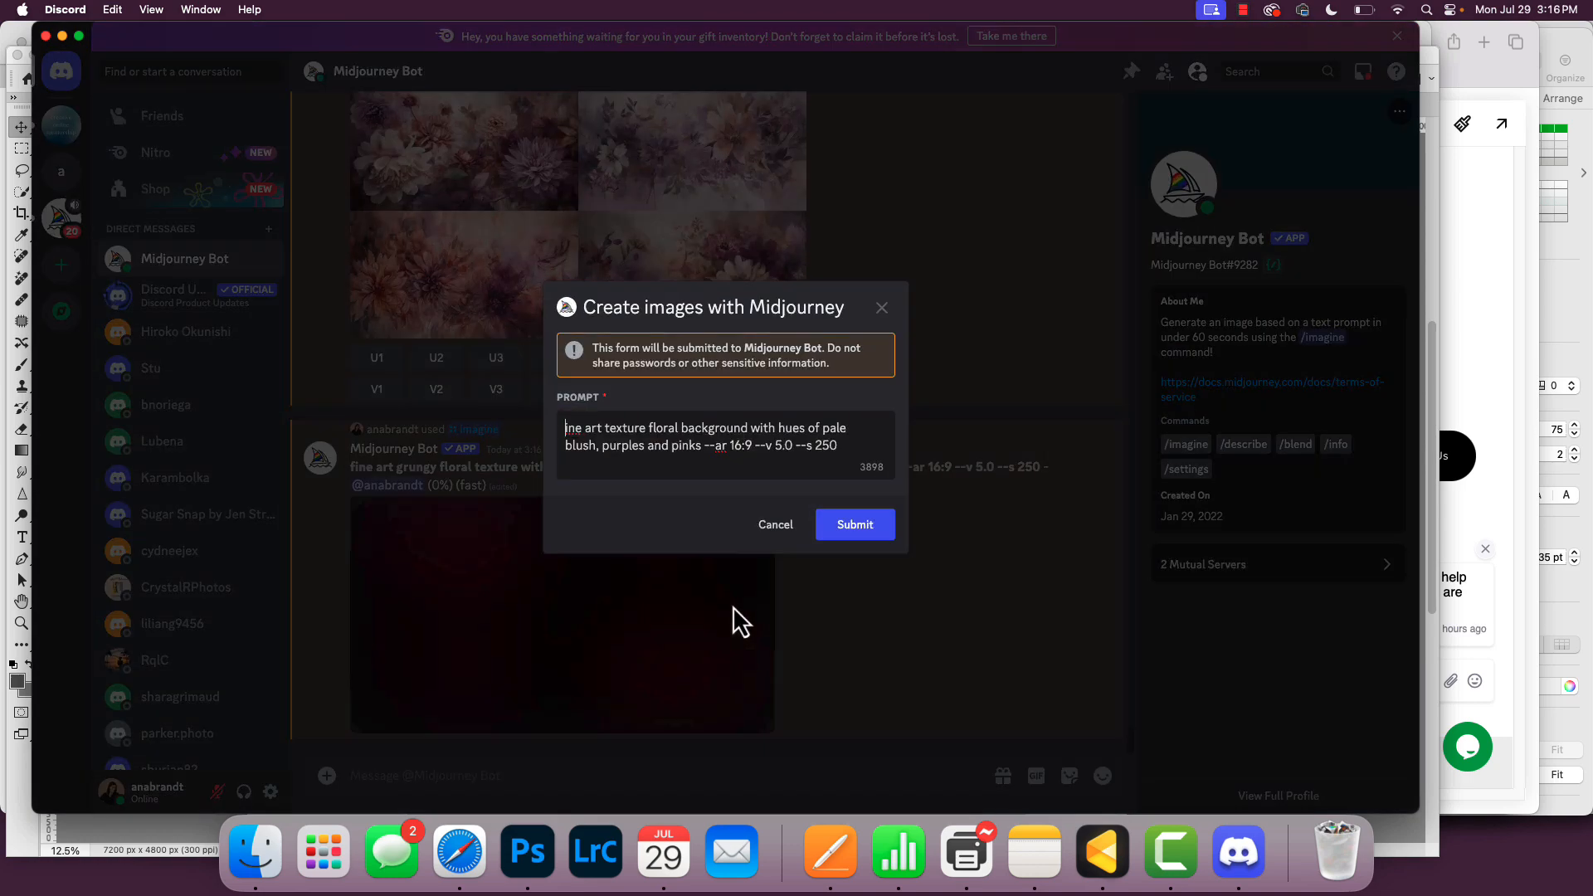
{"action": "left_click", "coordinate": [853, 526]}
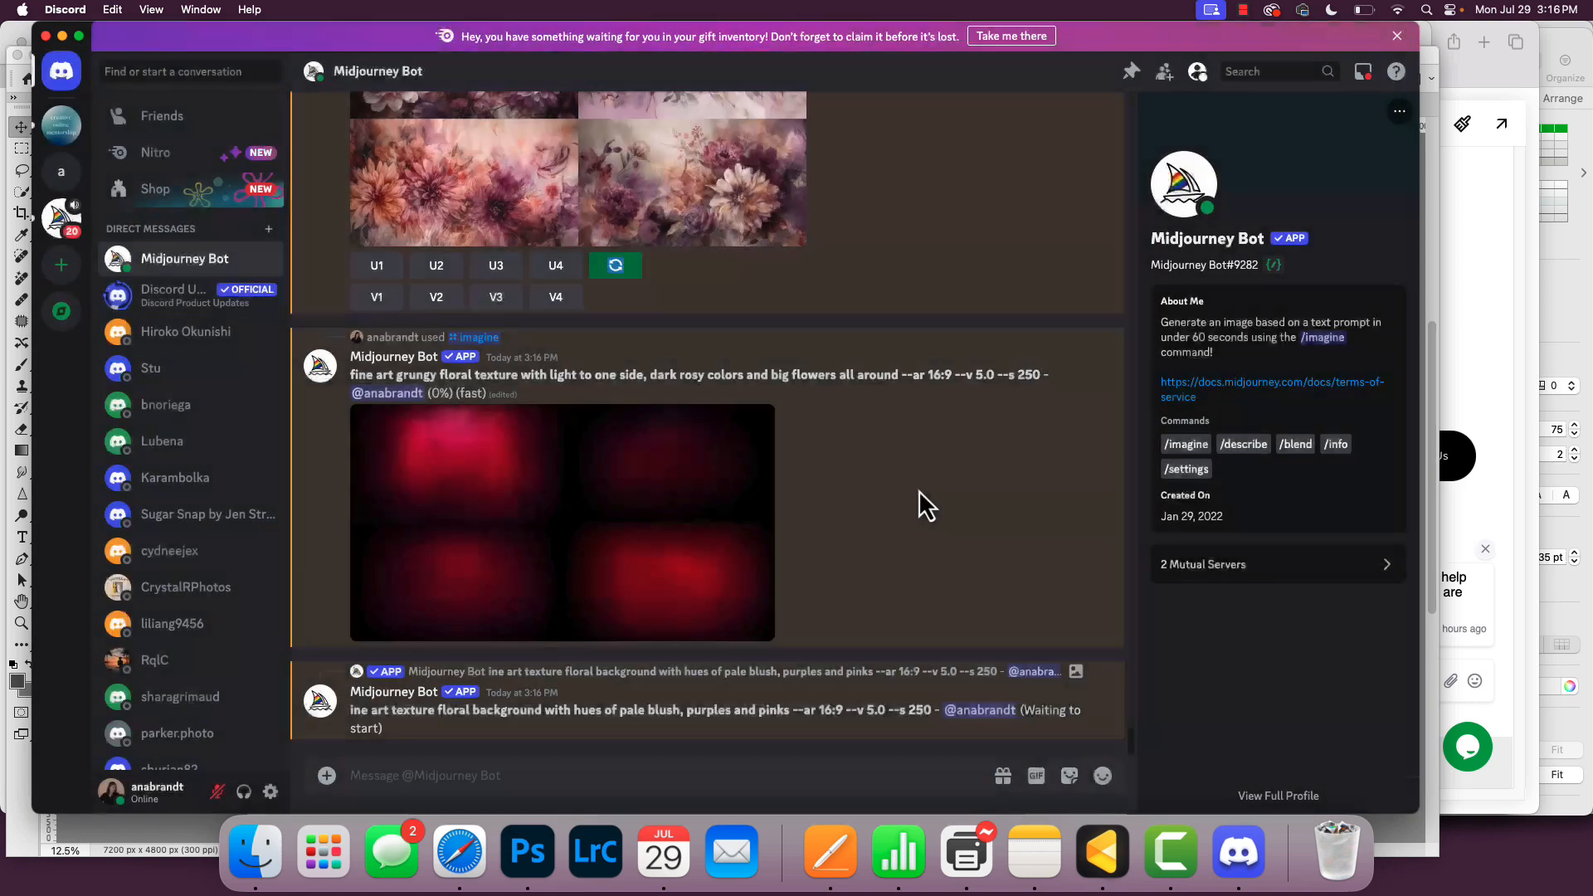
{"action": "scroll", "coordinate": [757, 379], "scroll_direction": "up", "scroll_amount": 3}
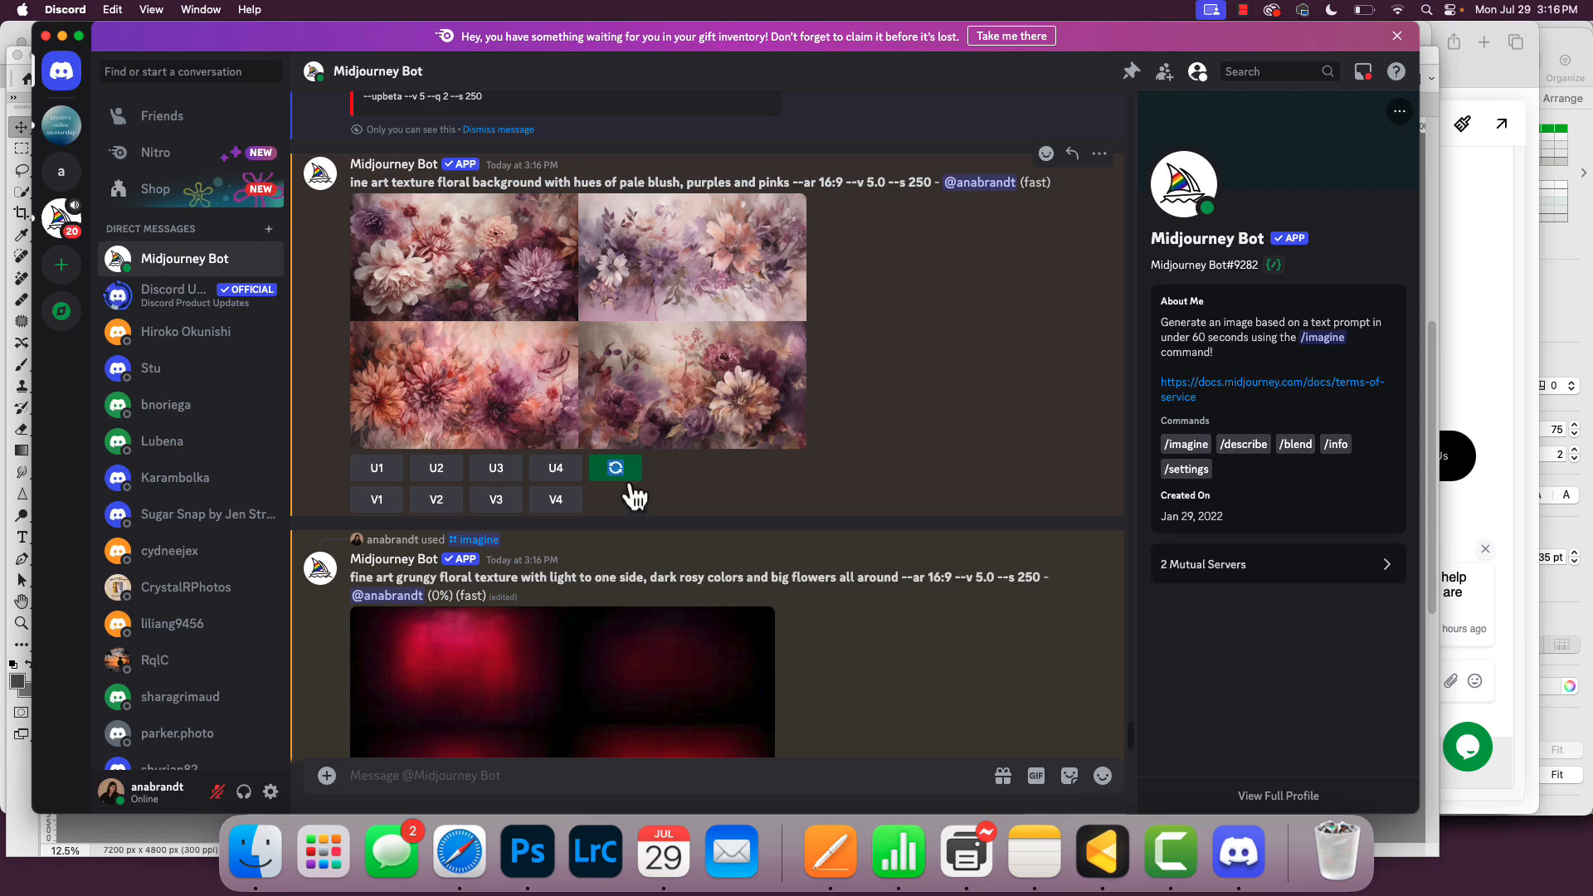
{"action": "left_click", "coordinate": [382, 502]}
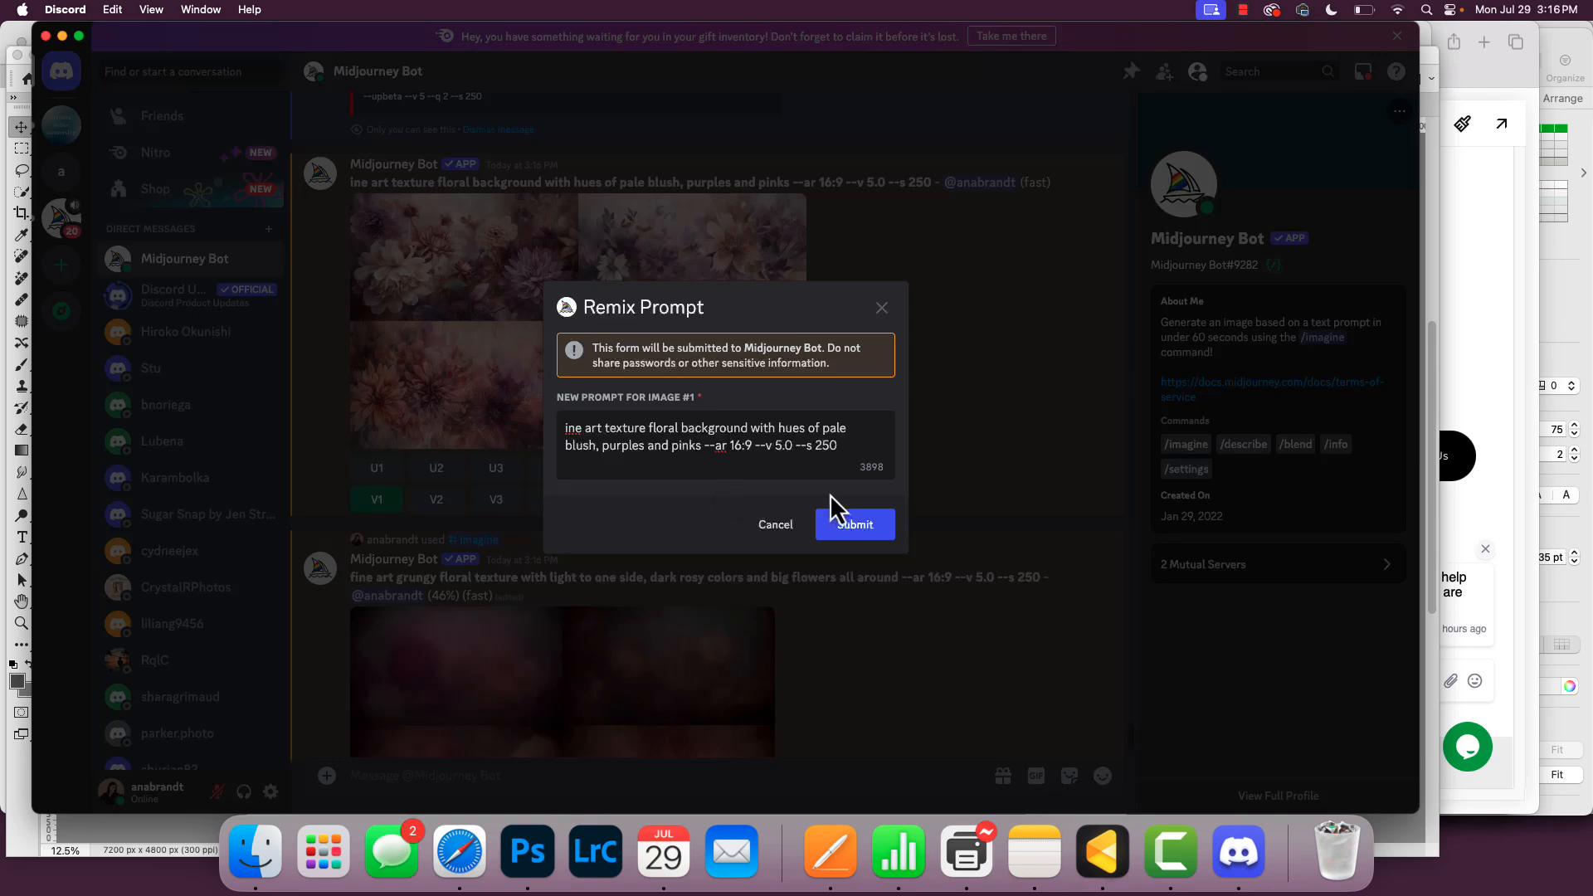
{"action": "left_click", "coordinate": [840, 527]}
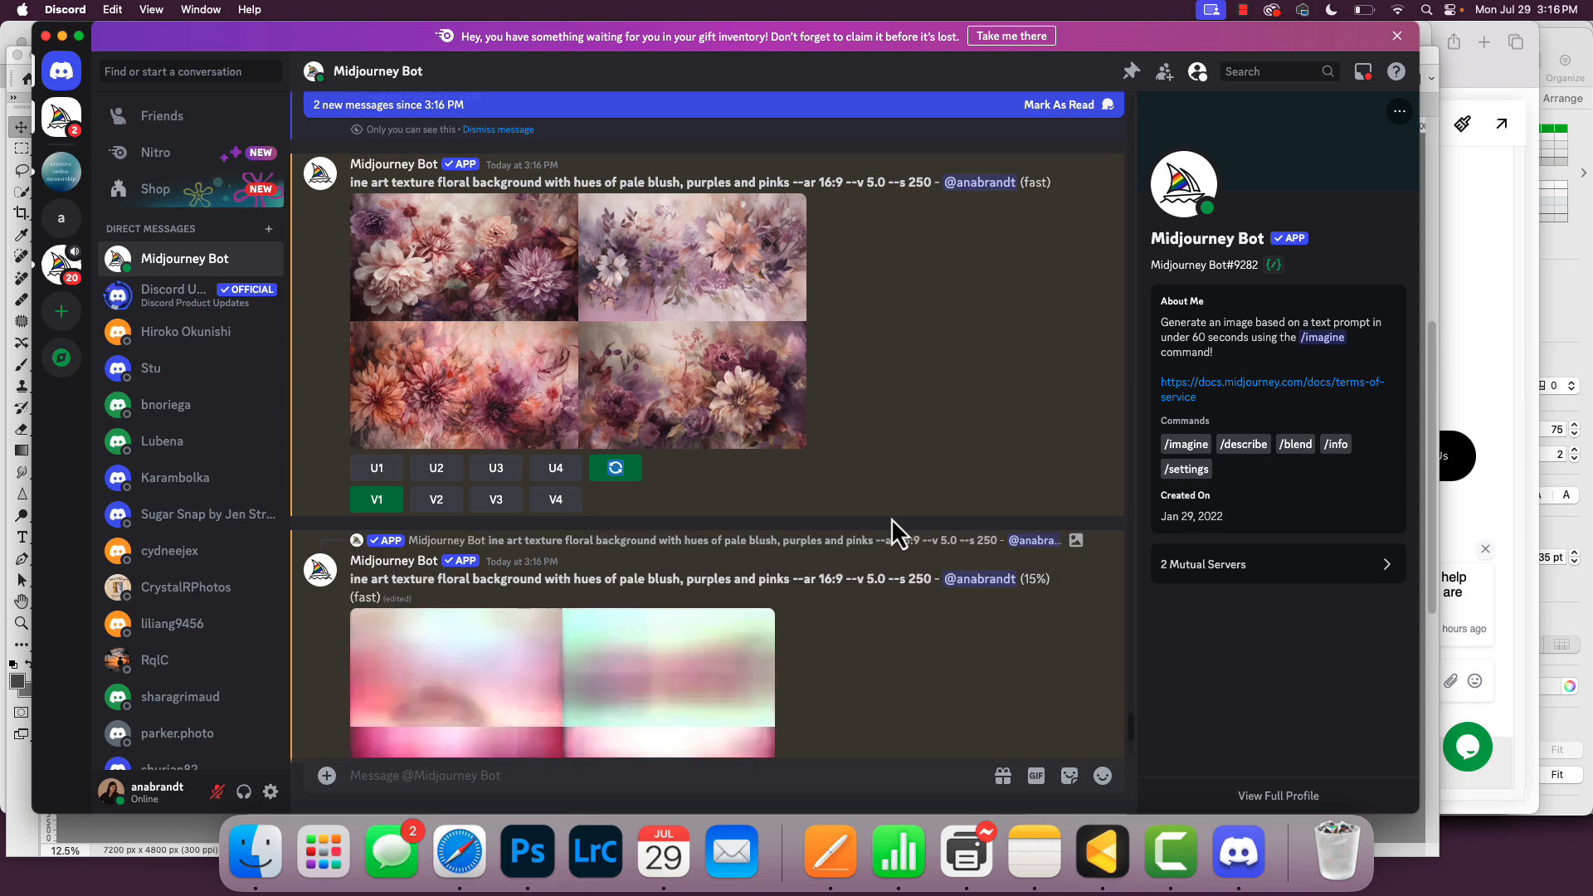
Step: Produce the third grungy floral image on its own and generate variations of it with the same prompt
{"action": "scroll", "coordinate": [909, 410], "scroll_direction": "down", "scroll_amount": 10}
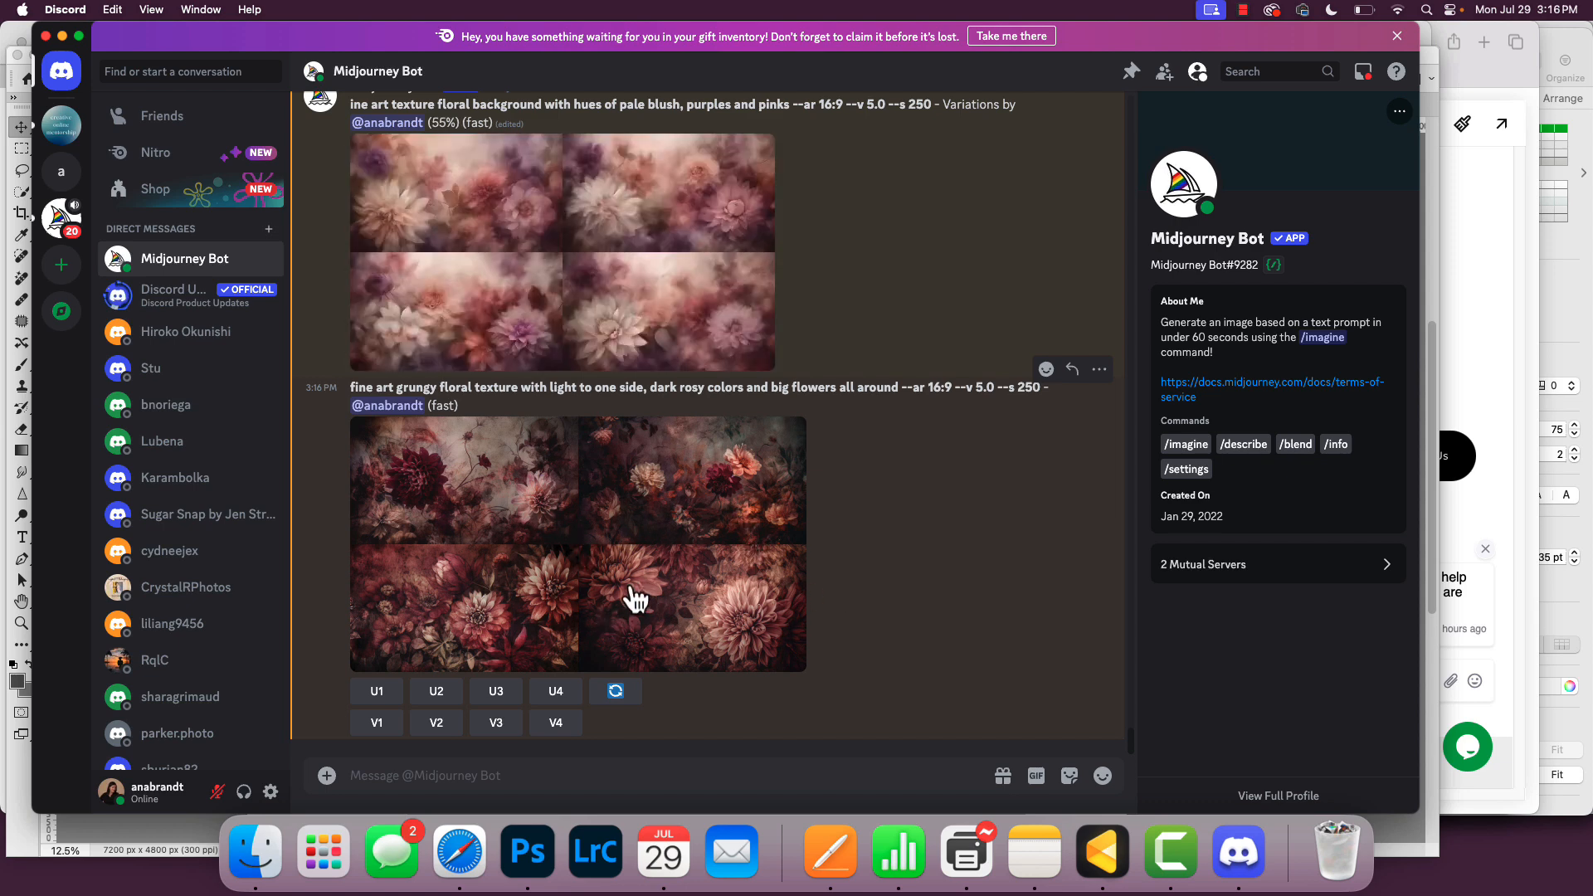
{"action": "scroll", "coordinate": [576, 381], "scroll_direction": "up", "scroll_amount": 6}
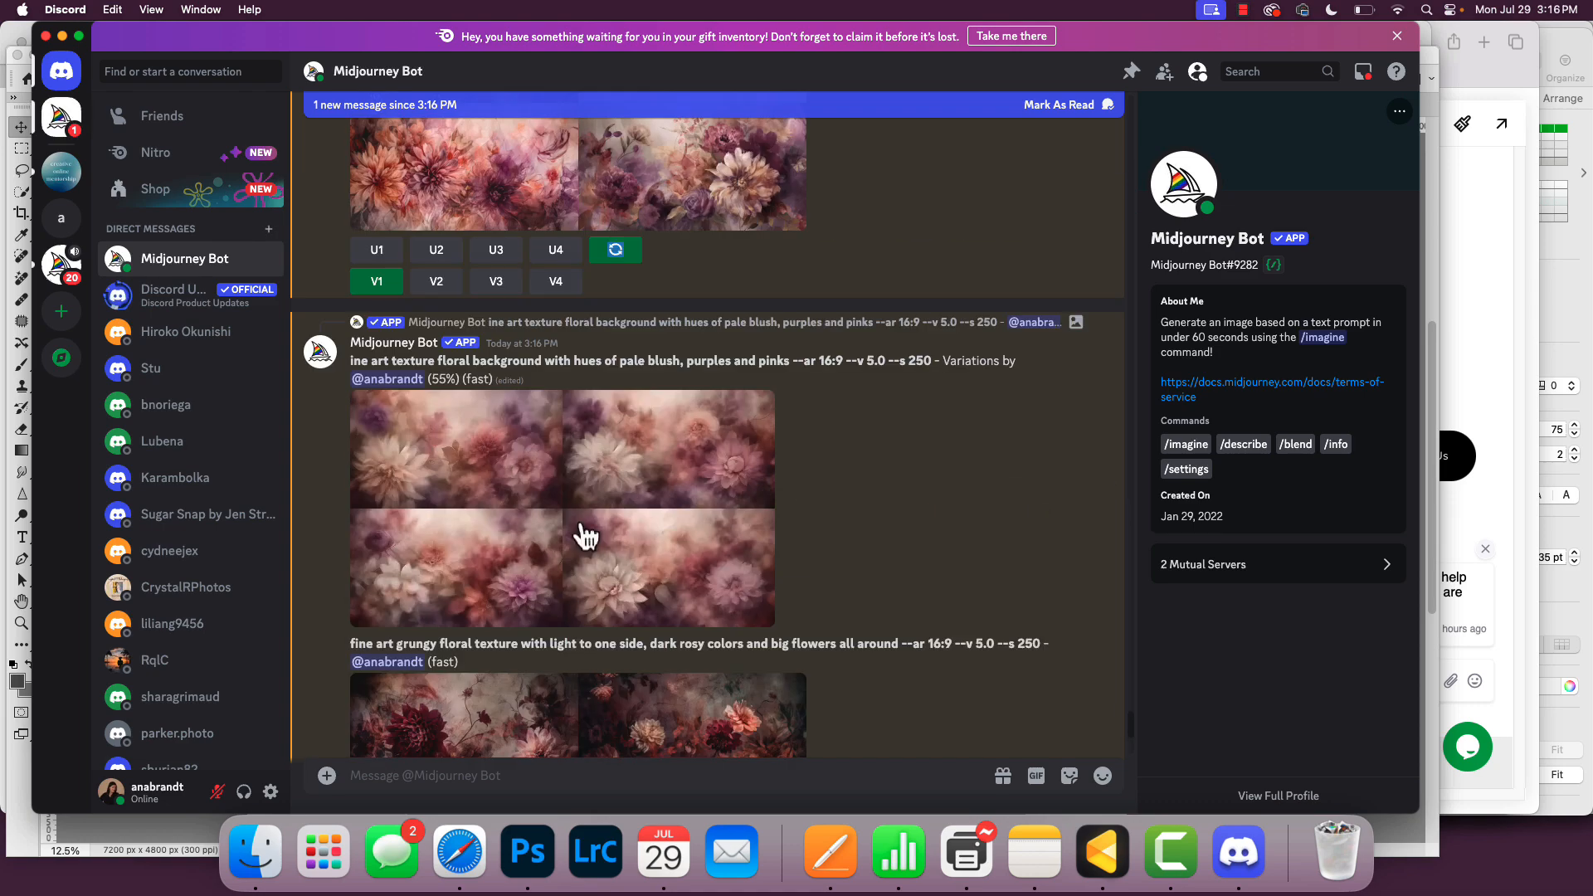
{"action": "scroll", "coordinate": [681, 441], "scroll_direction": "down", "scroll_amount": 5}
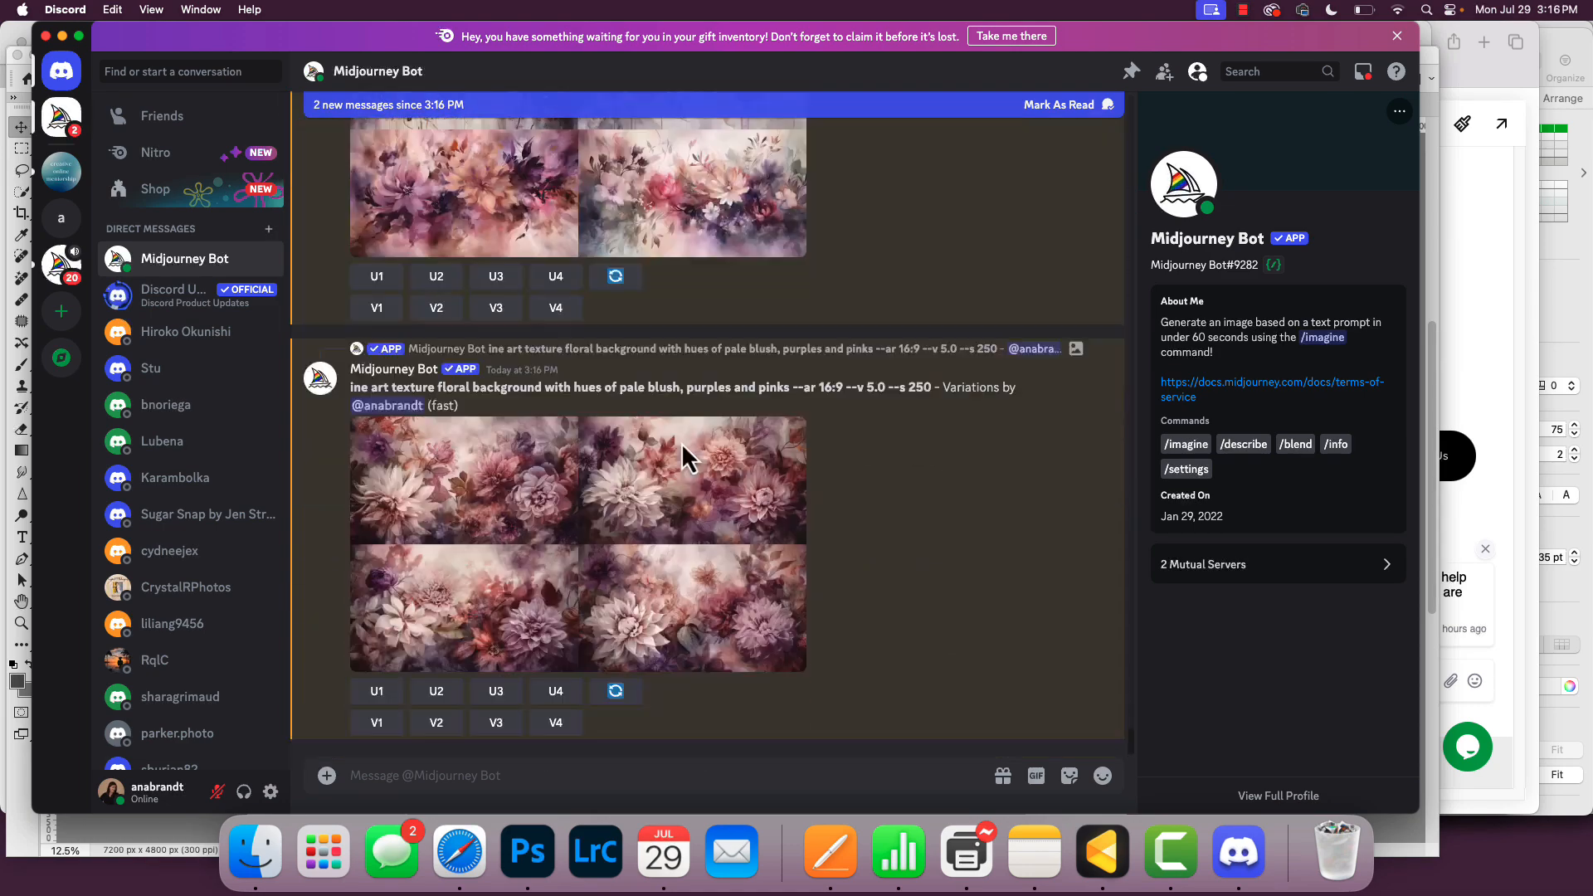
{"action": "scroll", "coordinate": [845, 492], "scroll_direction": "up", "scroll_amount": 3}
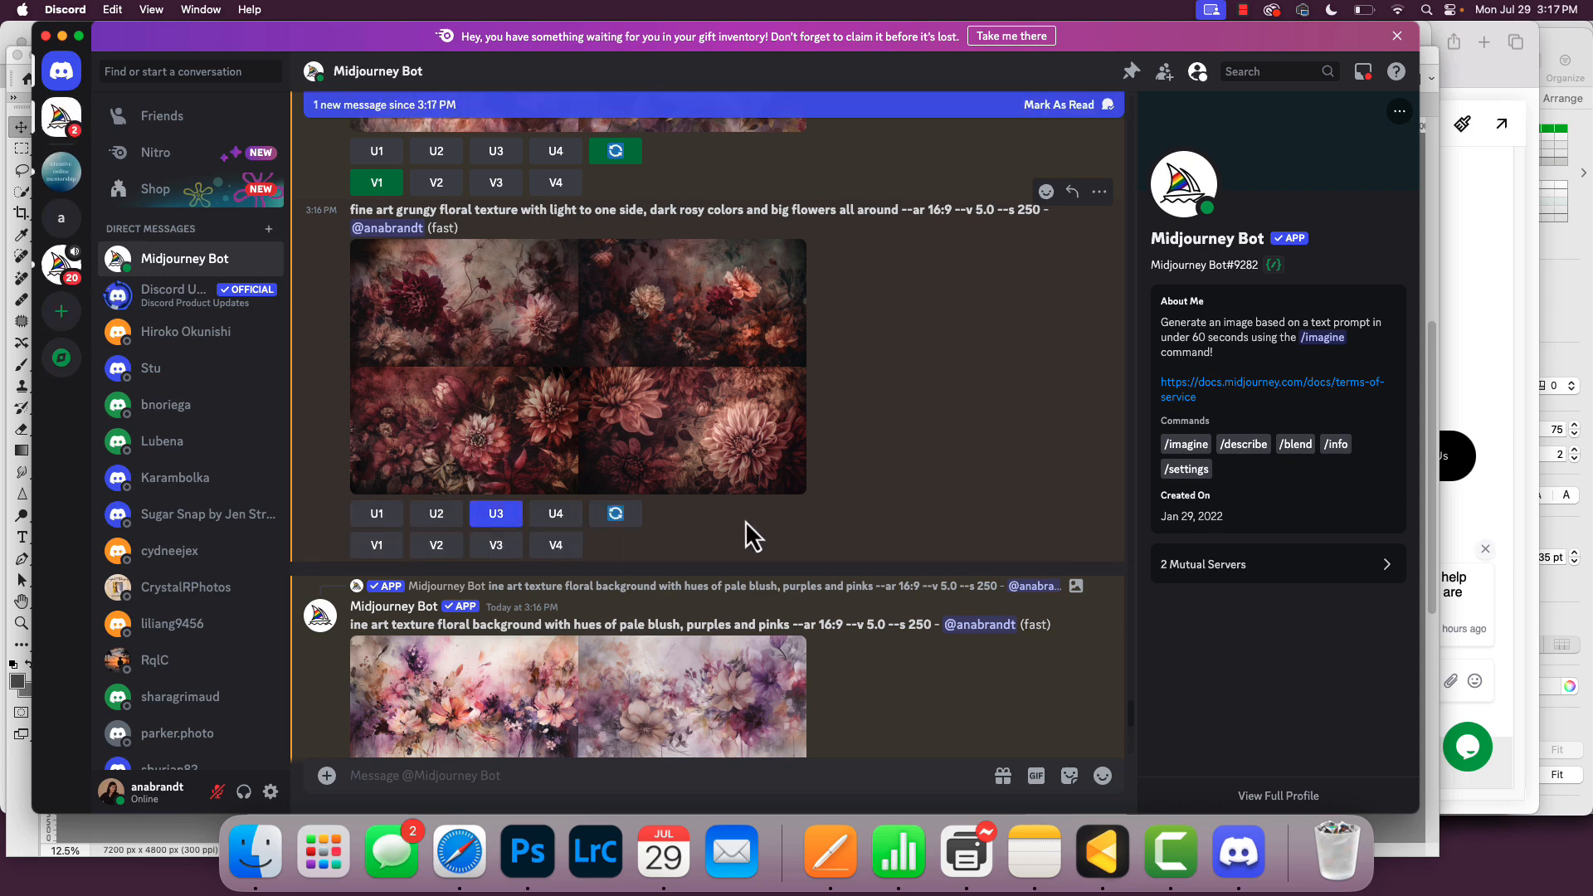
{"action": "left_click", "coordinate": [501, 543]}
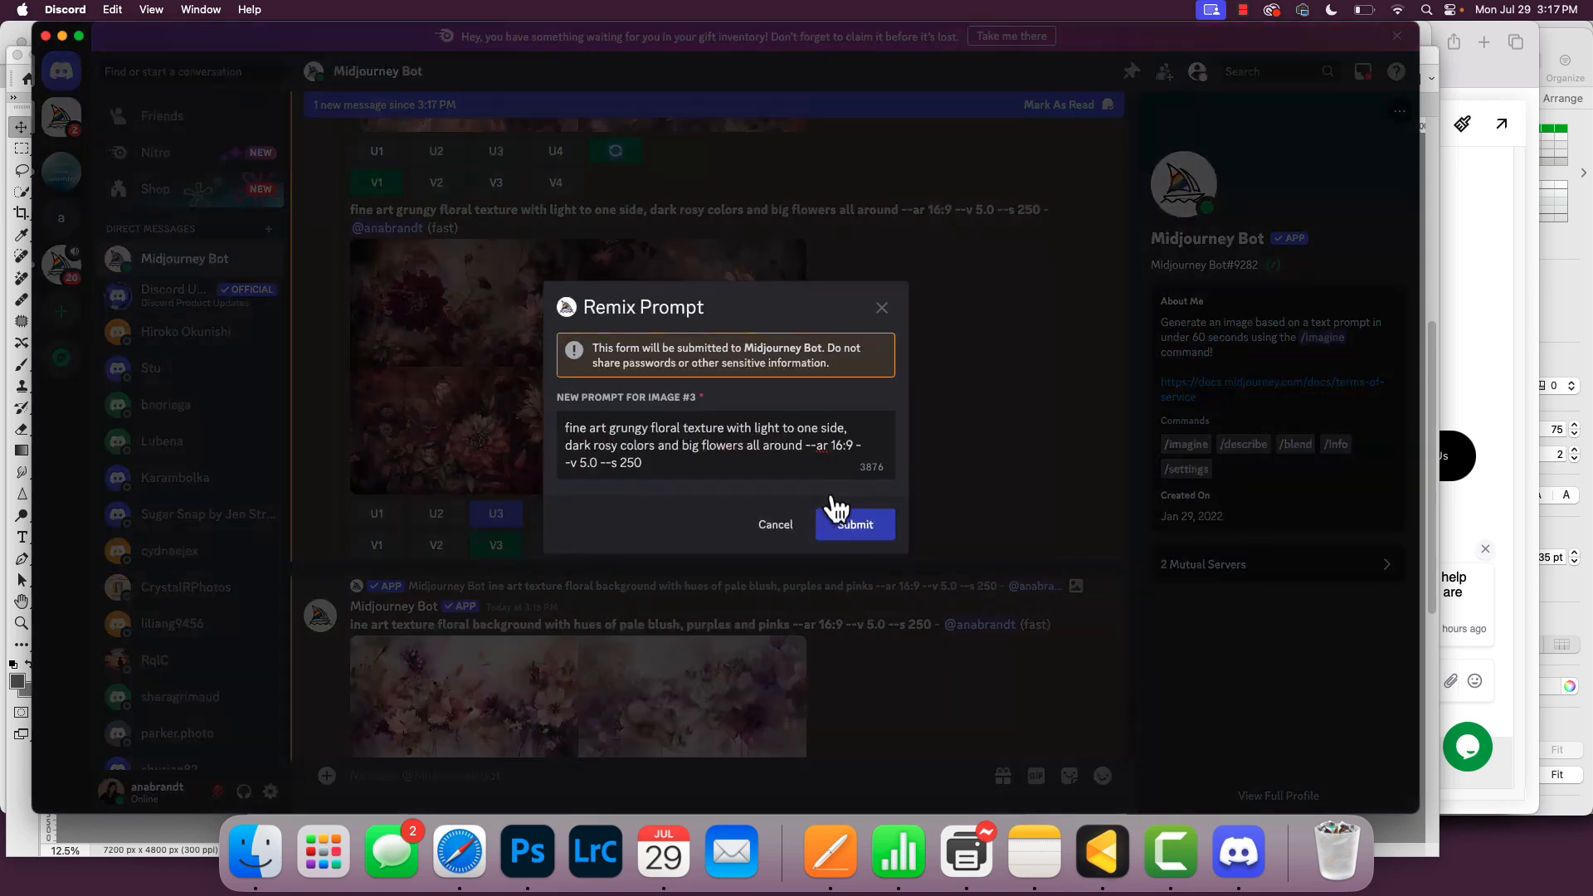
{"action": "left_click", "coordinate": [849, 531]}
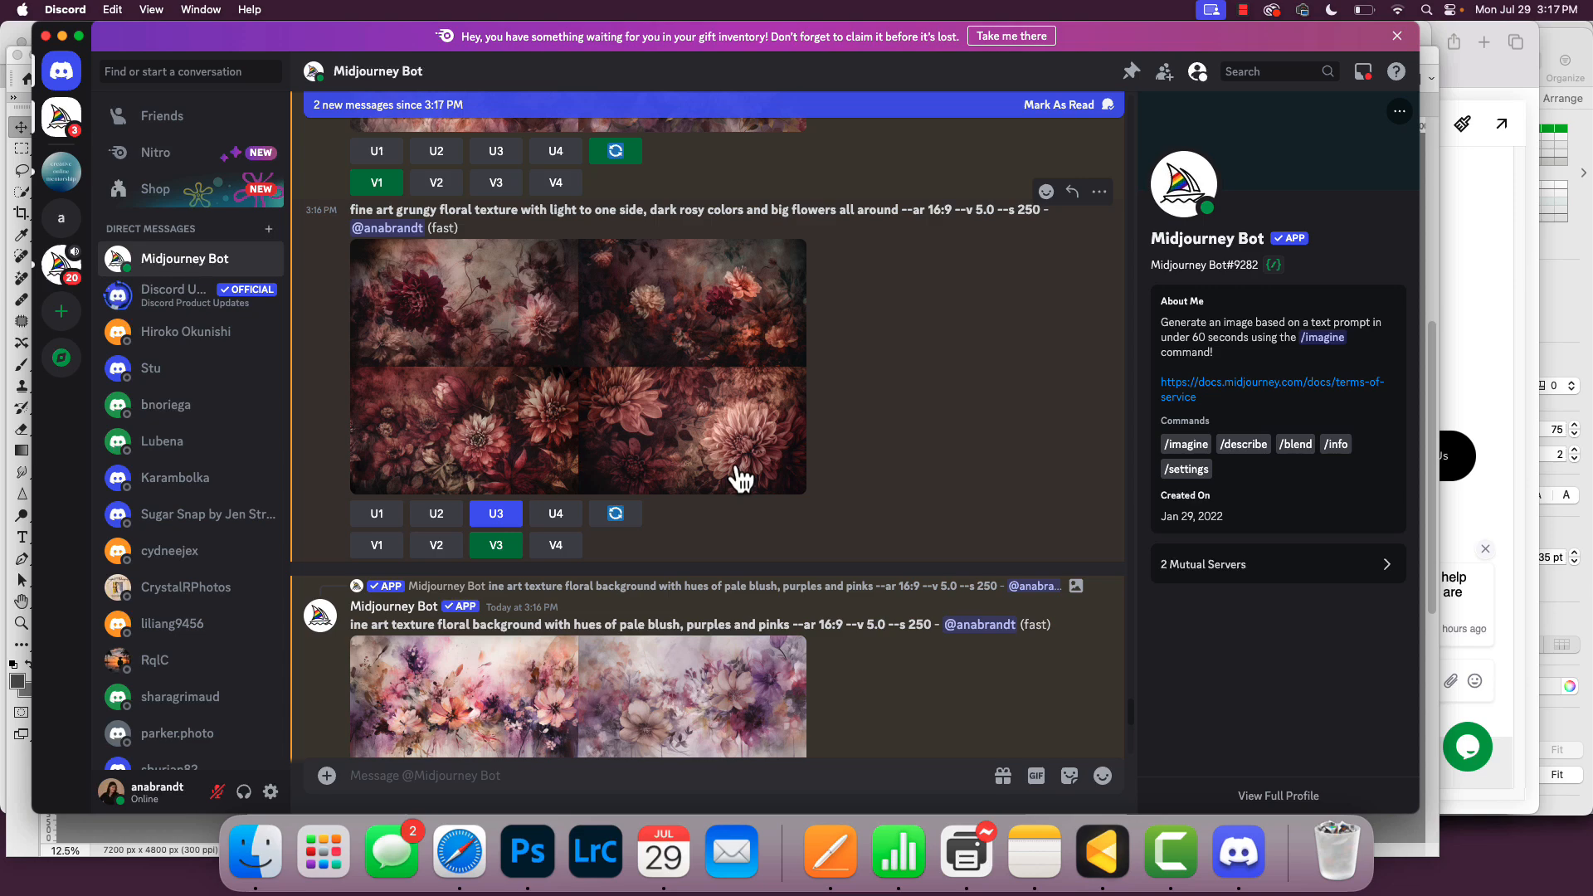
Step: Upscale the single grungy floral image #3 by 2x
{"action": "scroll", "coordinate": [734, 467], "scroll_direction": "down", "scroll_amount": 10}
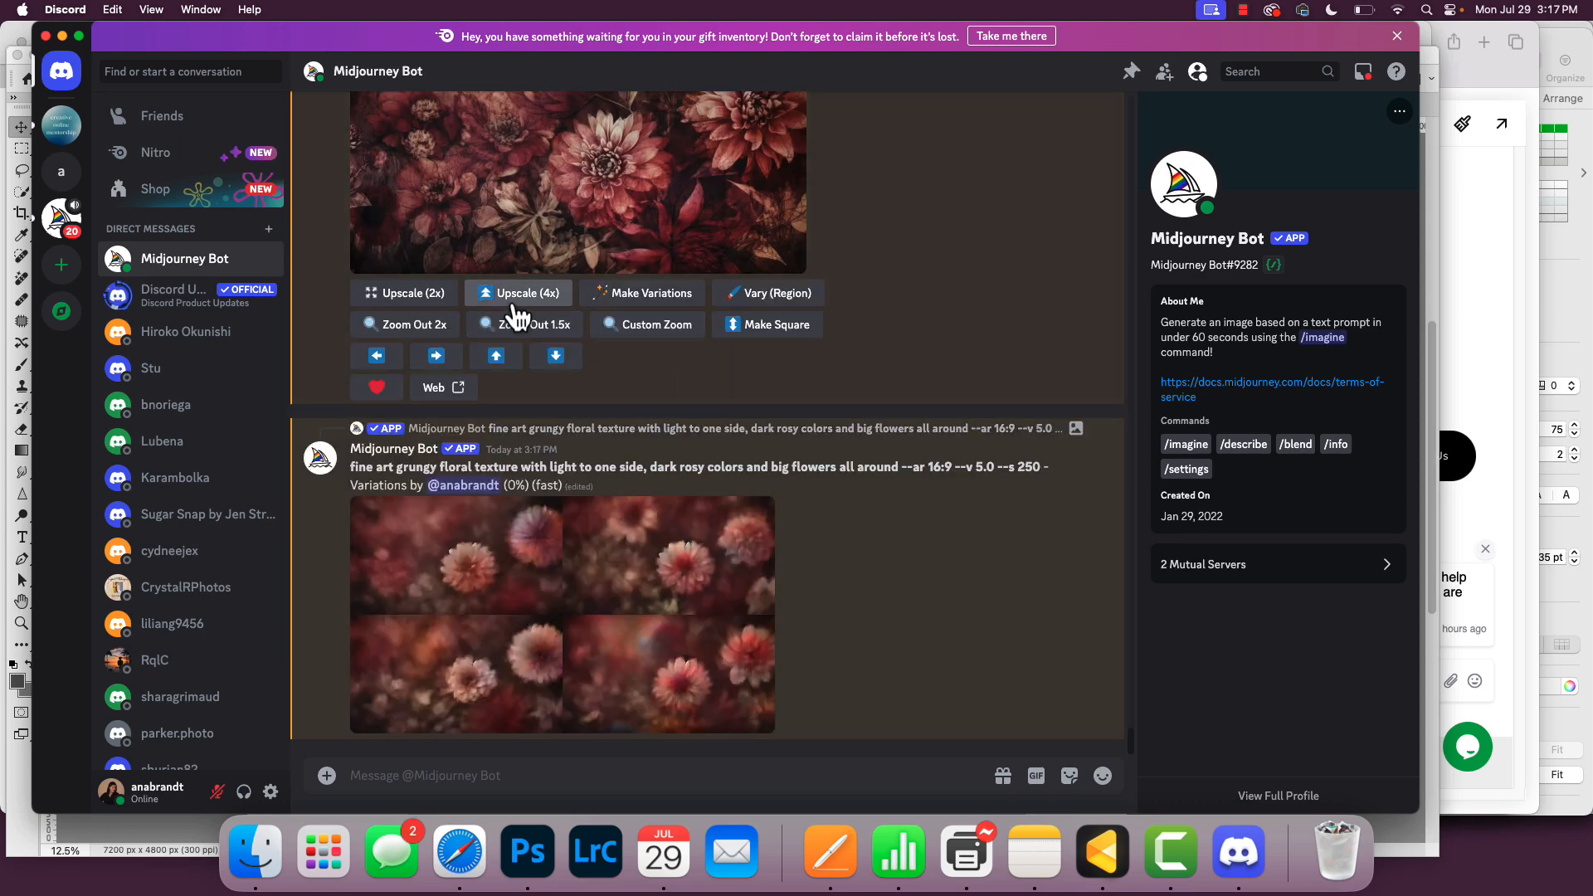
{"action": "left_click", "coordinate": [415, 306]}
{"action": "scroll", "coordinate": [772, 423], "scroll_direction": "up", "scroll_amount": 3}
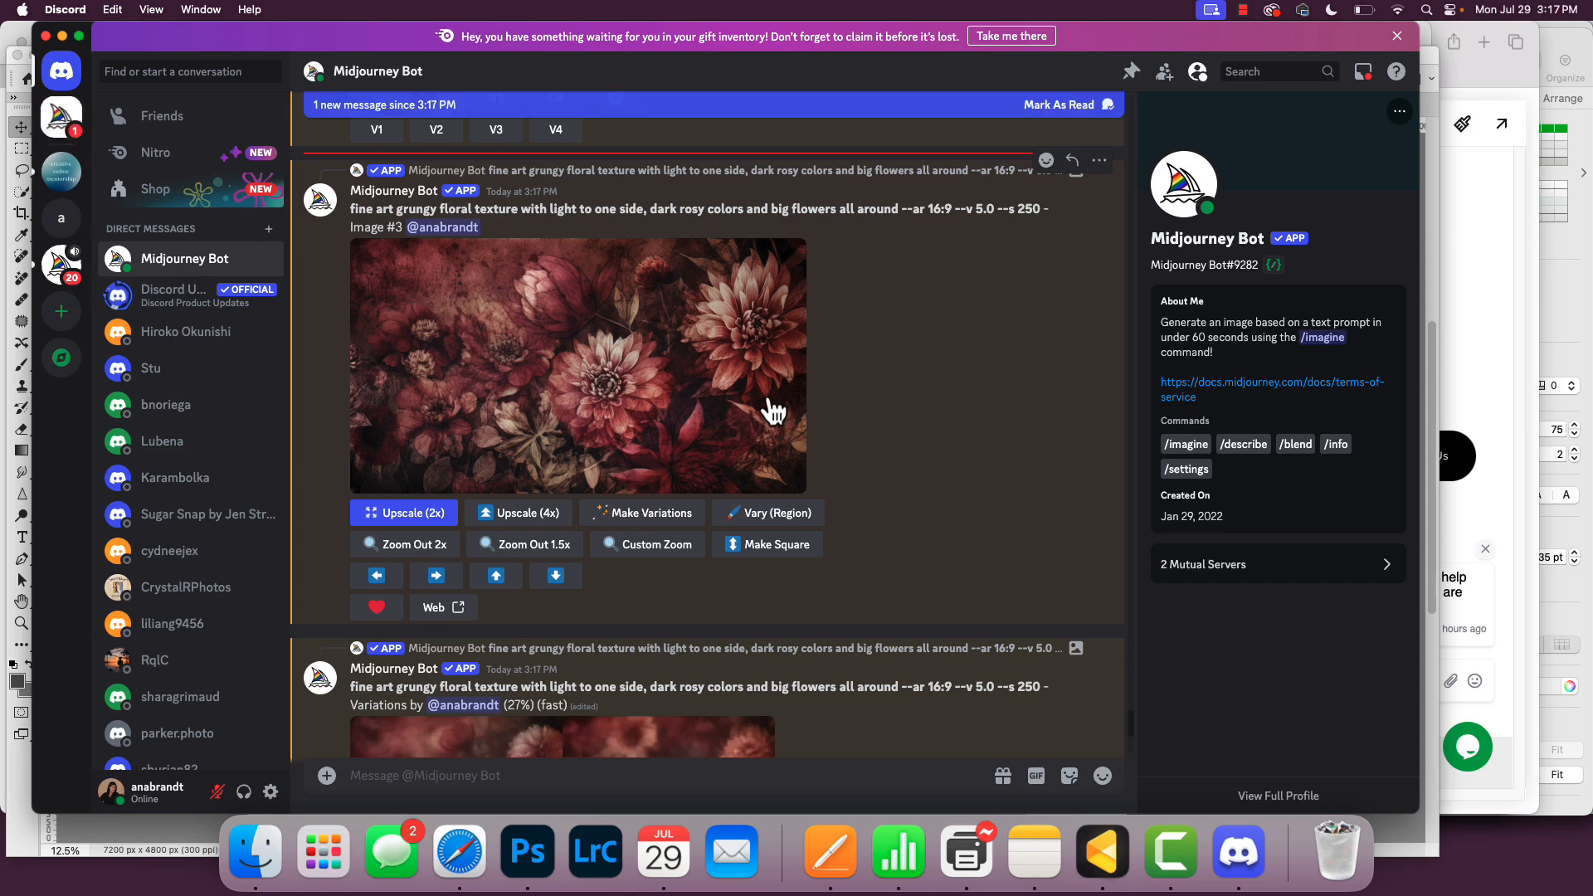
Step: Produce the second image of the grungy floral variations on its own and upscale it by 2x
{"action": "scroll", "coordinate": [635, 415], "scroll_direction": "down", "scroll_amount": 5}
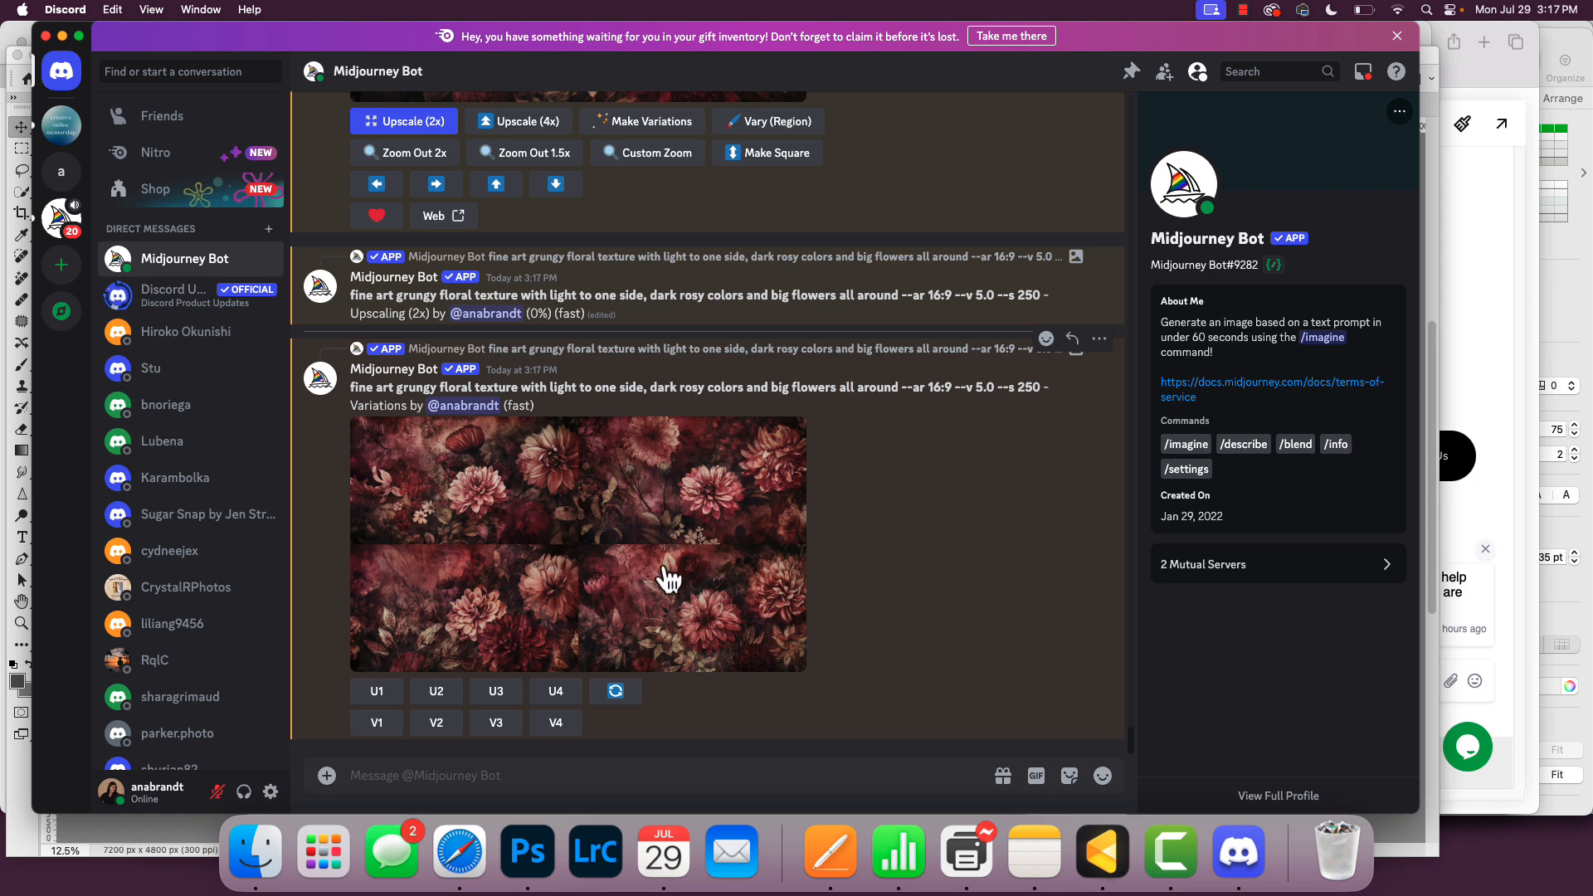
{"action": "left_click", "coordinate": [436, 691]}
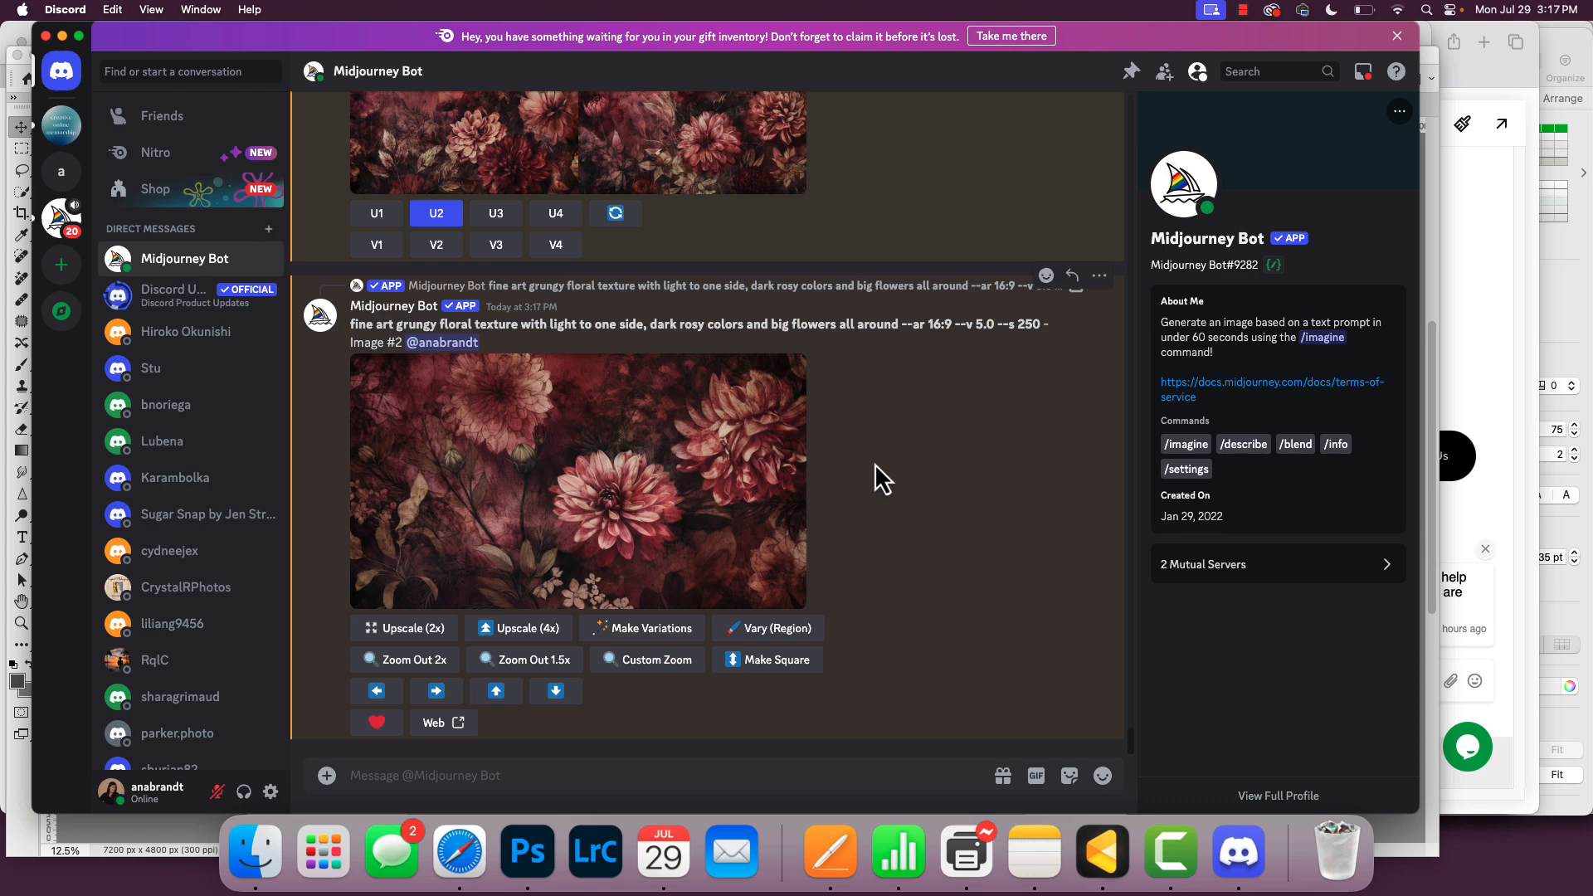
{"action": "left_click", "coordinate": [440, 634]}
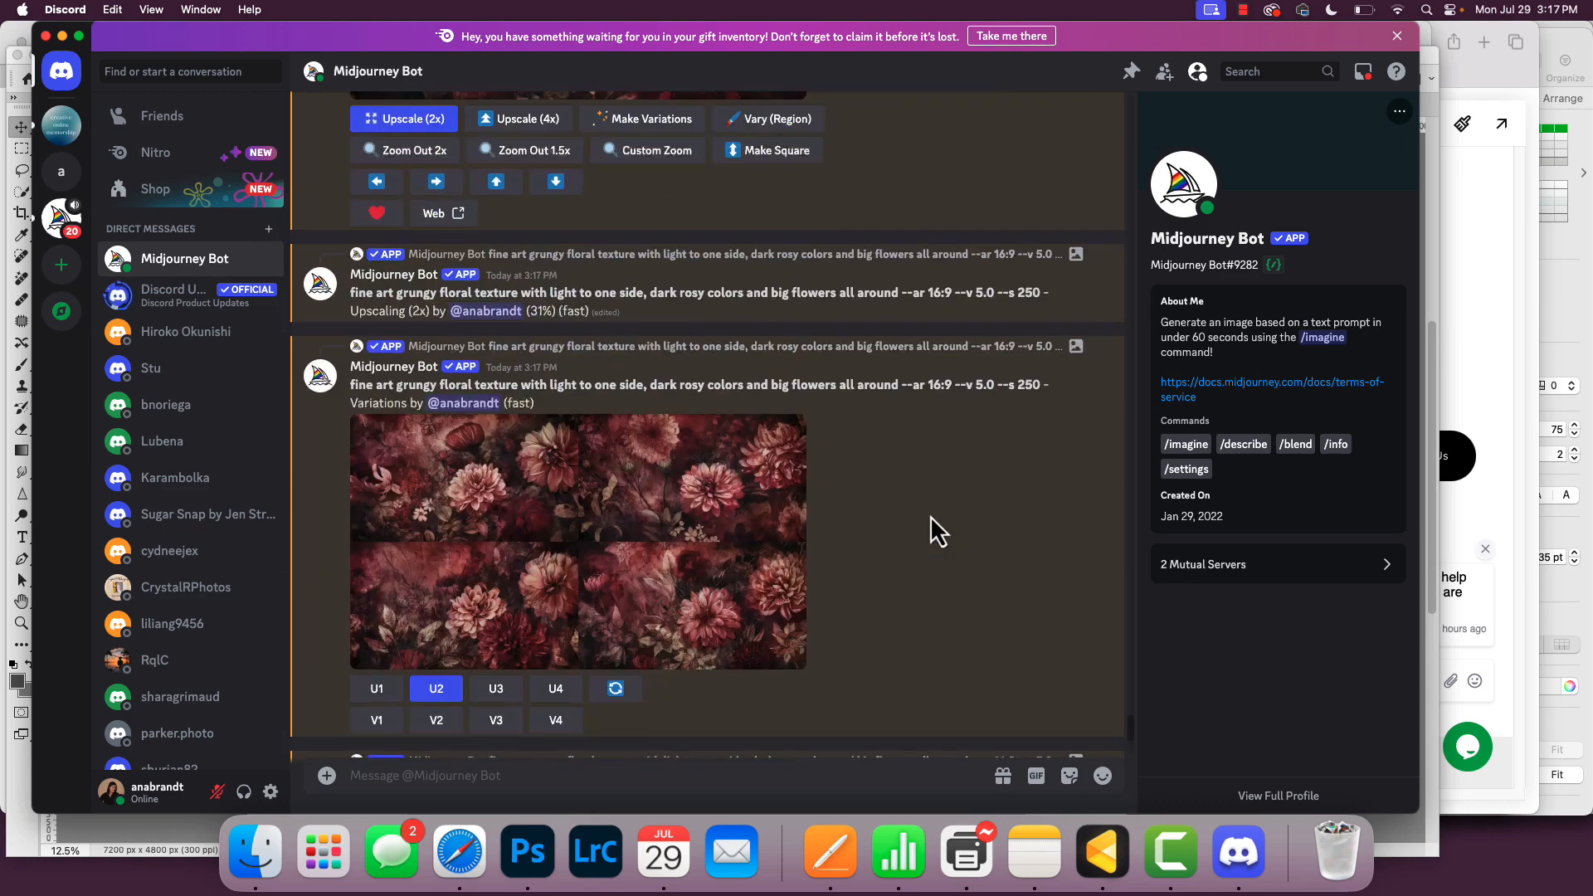
{"action": "right_click", "coordinate": [695, 318]}
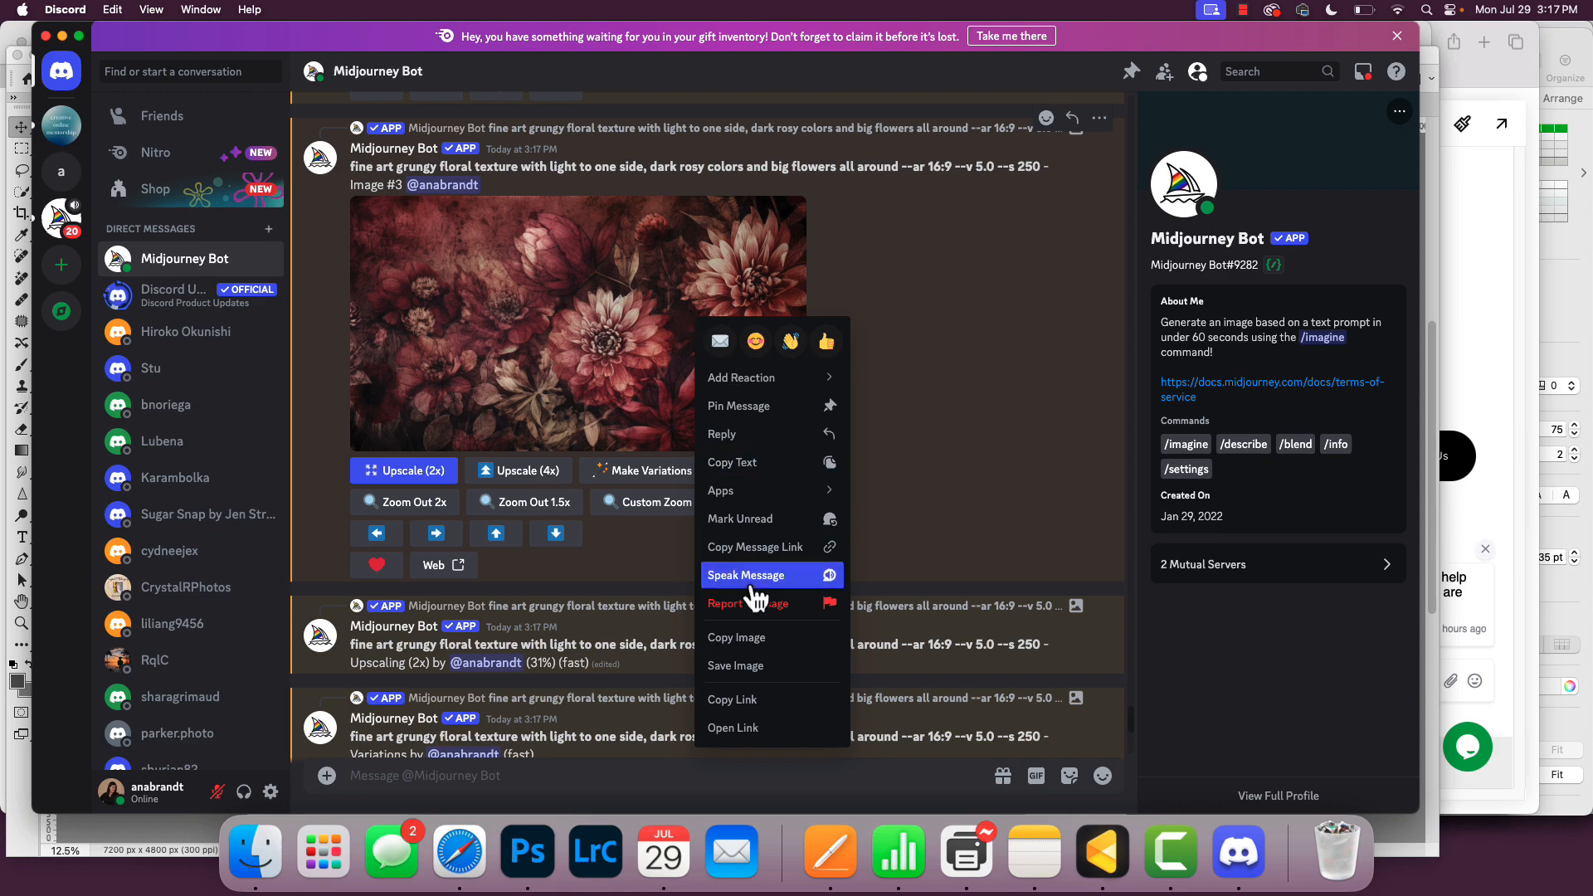
{"action": "left_click", "coordinate": [752, 674]}
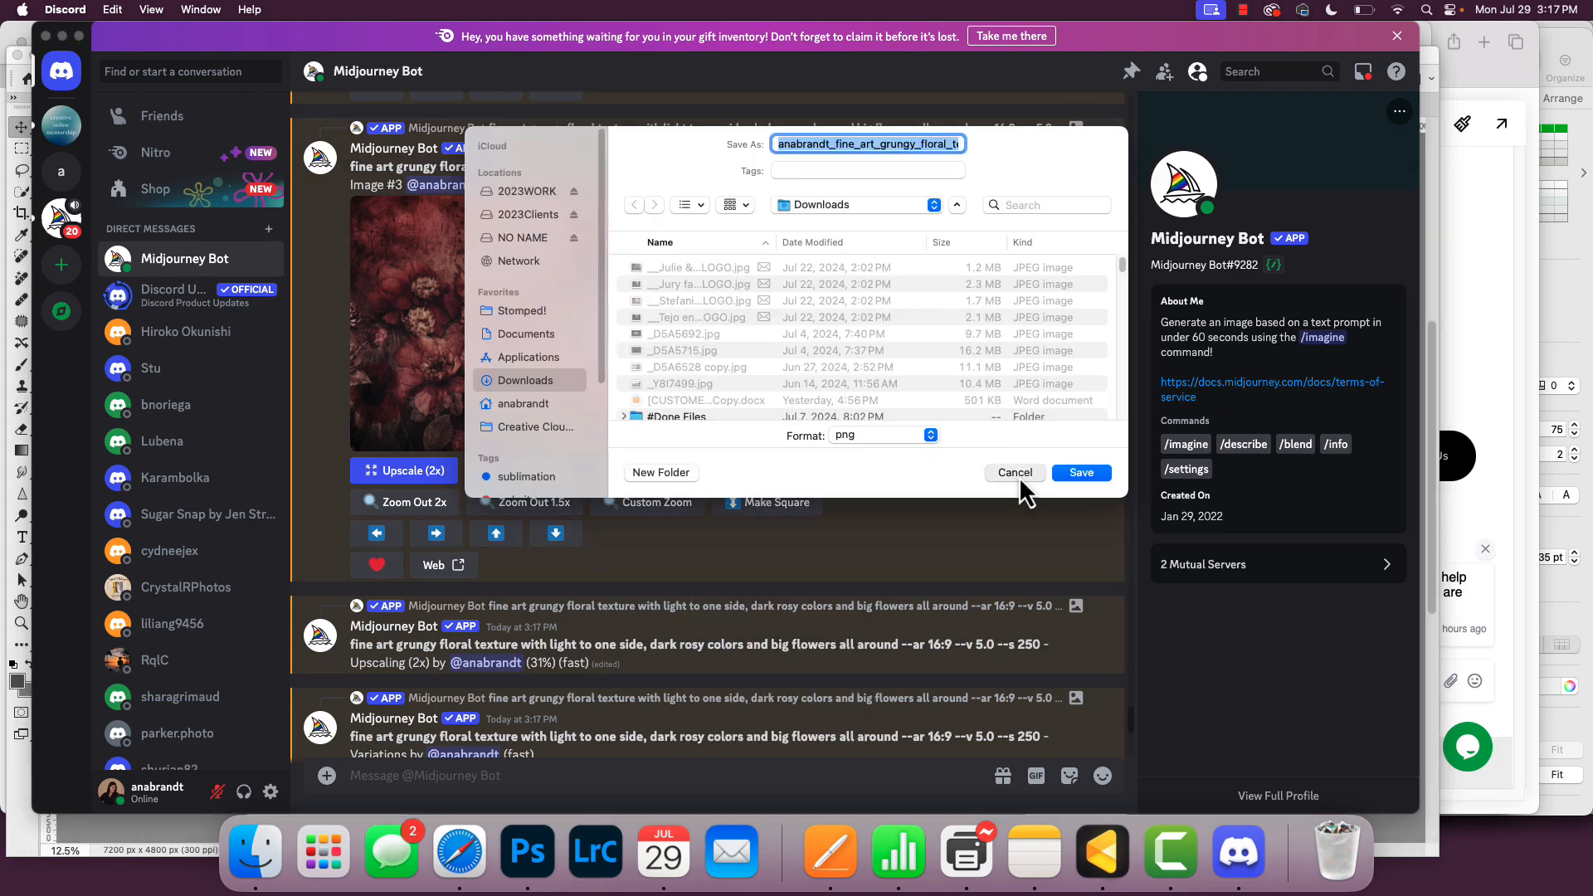
{"action": "left_click", "coordinate": [1016, 475]}
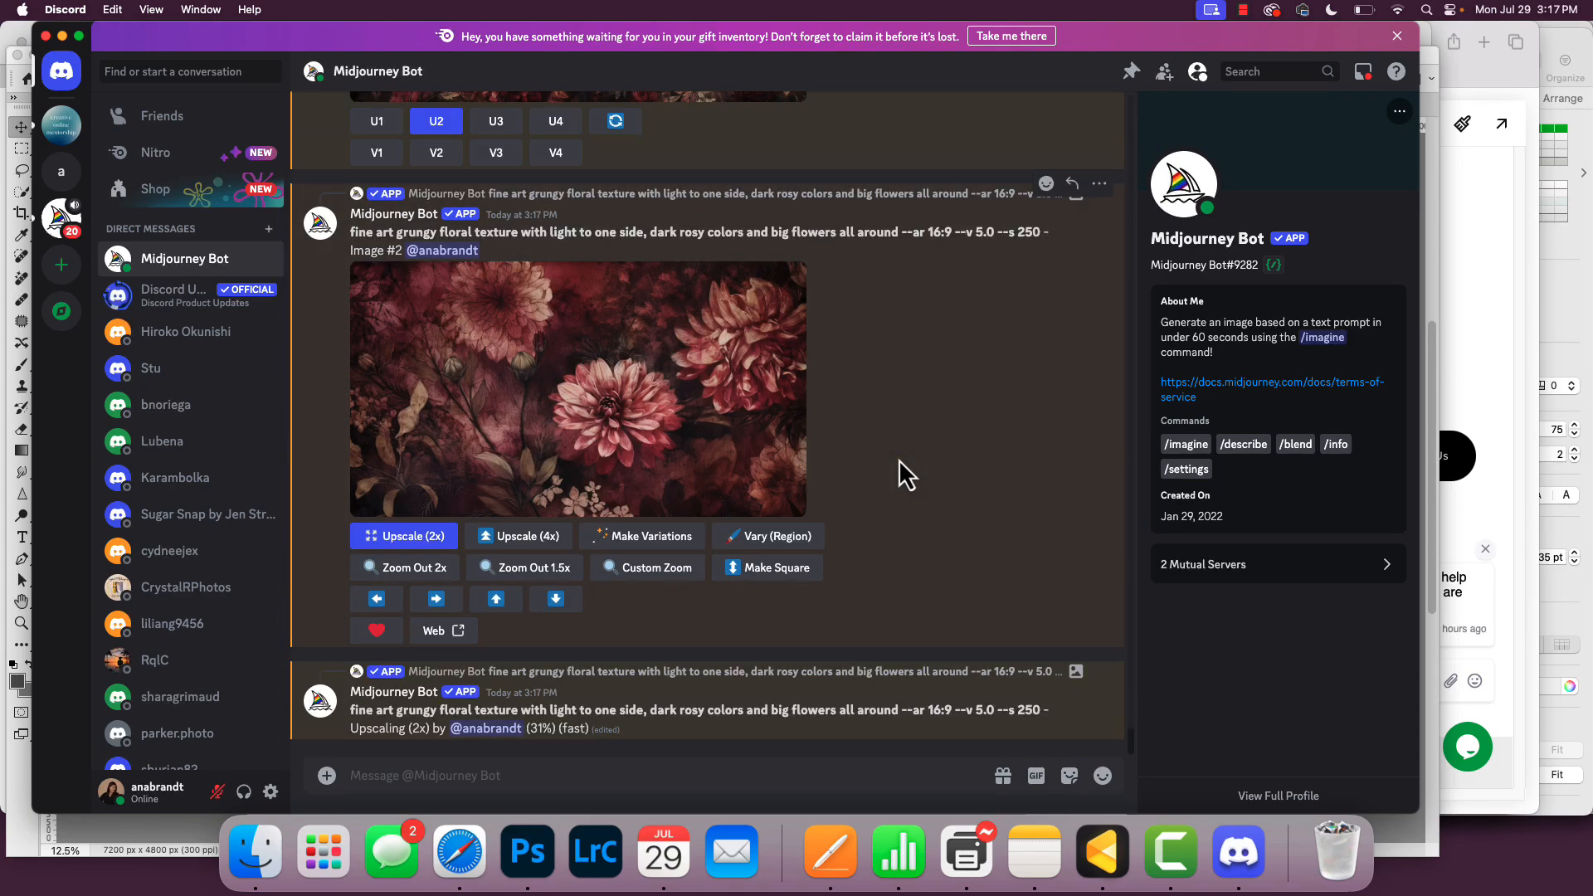
Step: Save the single grungy floral variation image #2 as a PNG in the Downloads folder
{"action": "right_click", "coordinate": [739, 416]}
{"action": "left_click", "coordinate": [775, 722]}
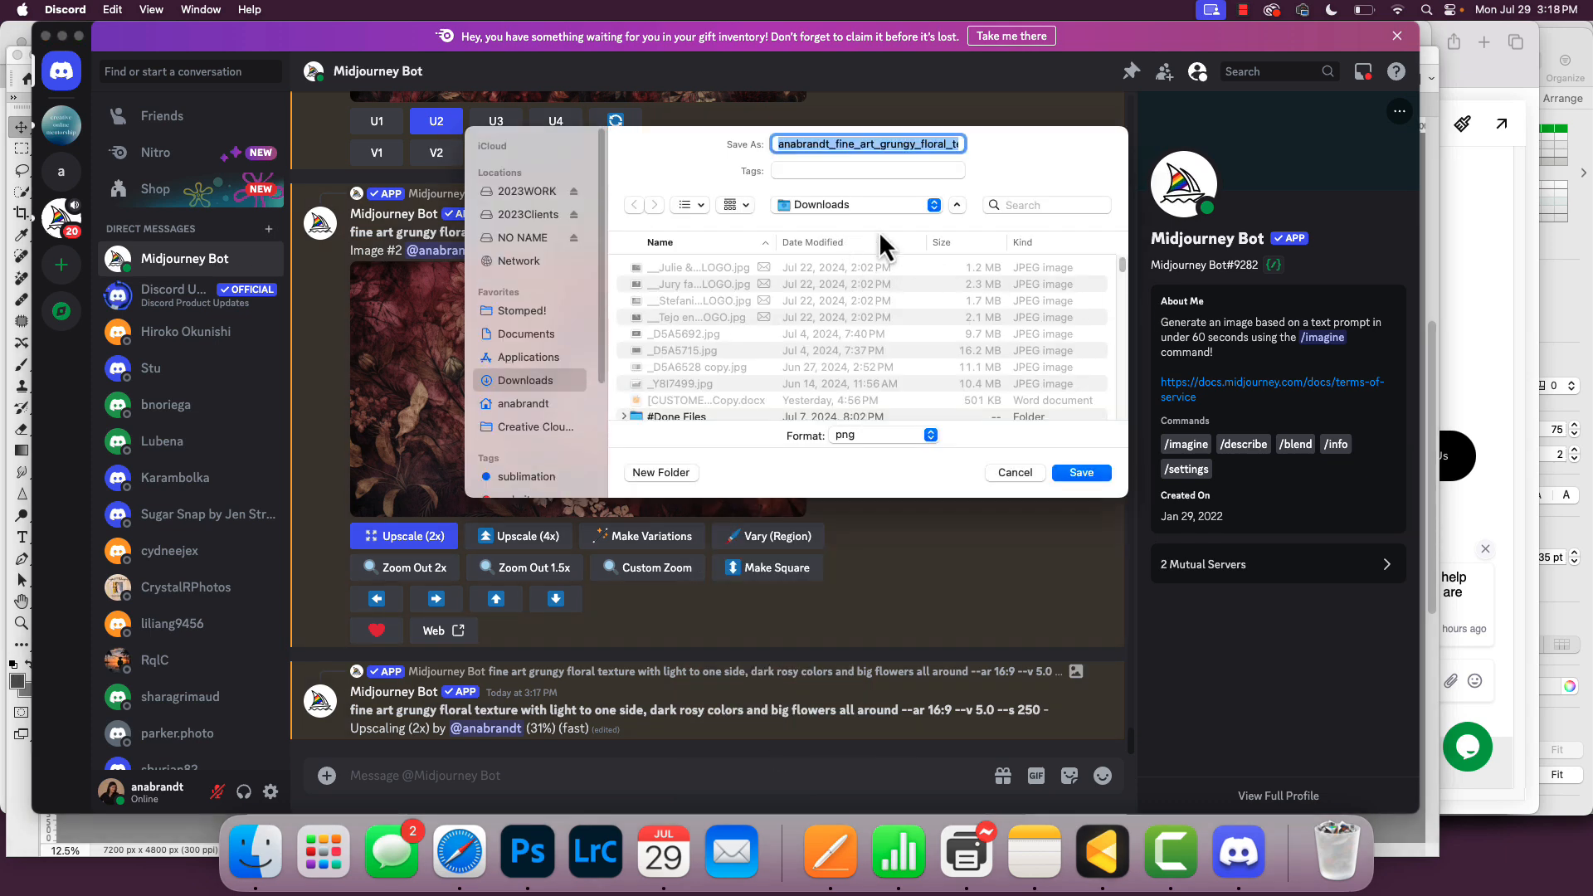
{"action": "left_click", "coordinate": [1089, 473]}
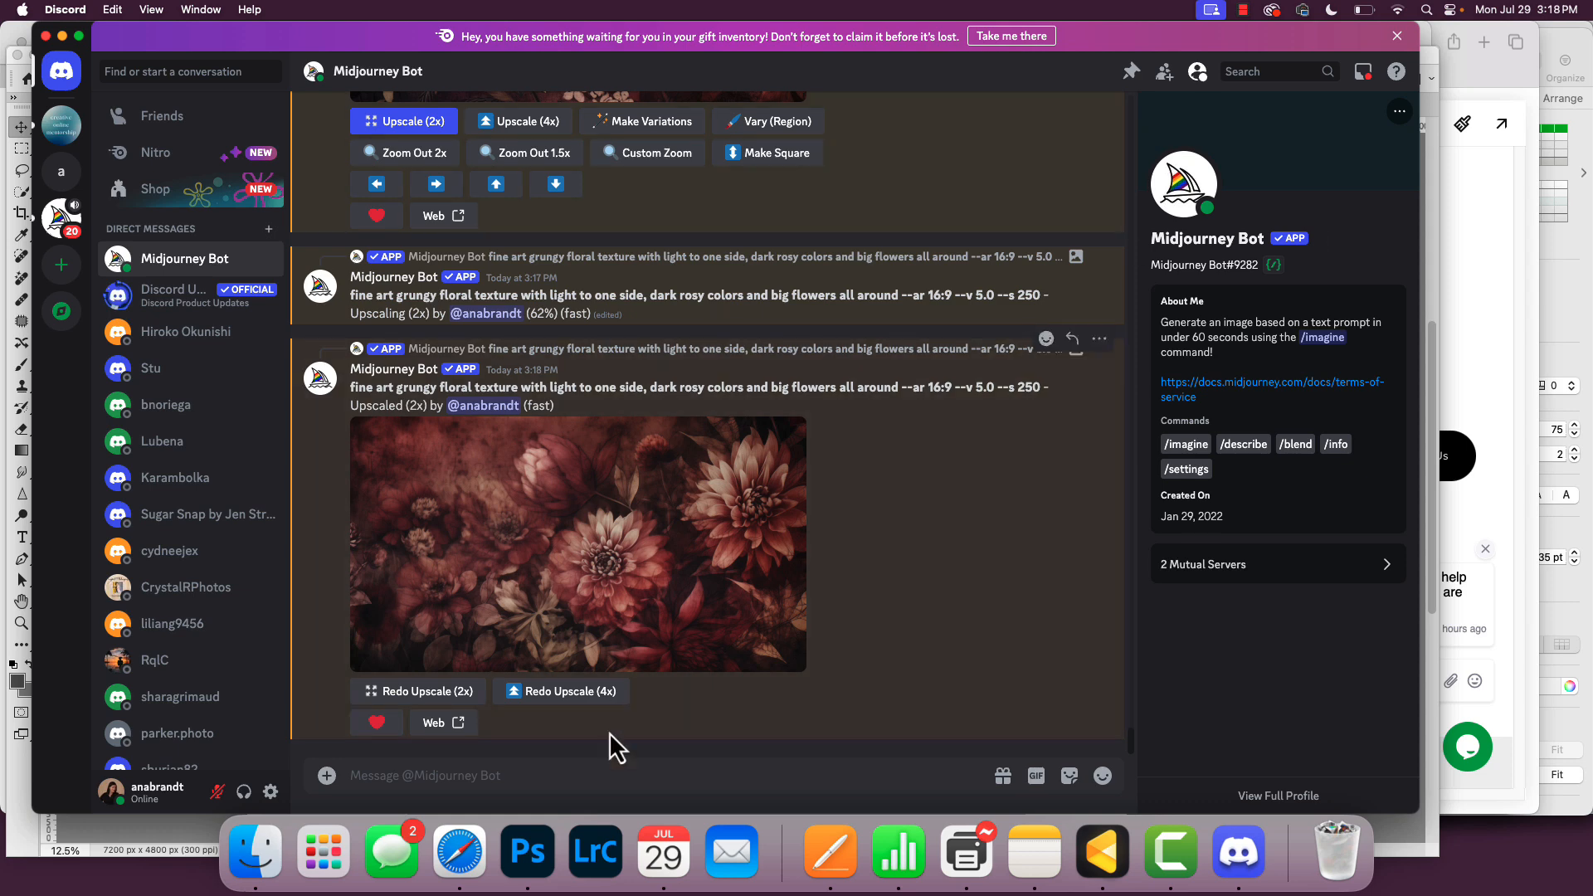
Step: Switch to Photoshop and run the action "LSP > Apply Texture/Floral/Overlay PHOTOSHOP CC" from the overlay applicator set on the maternity portrait
{"action": "left_click", "coordinate": [527, 850]}
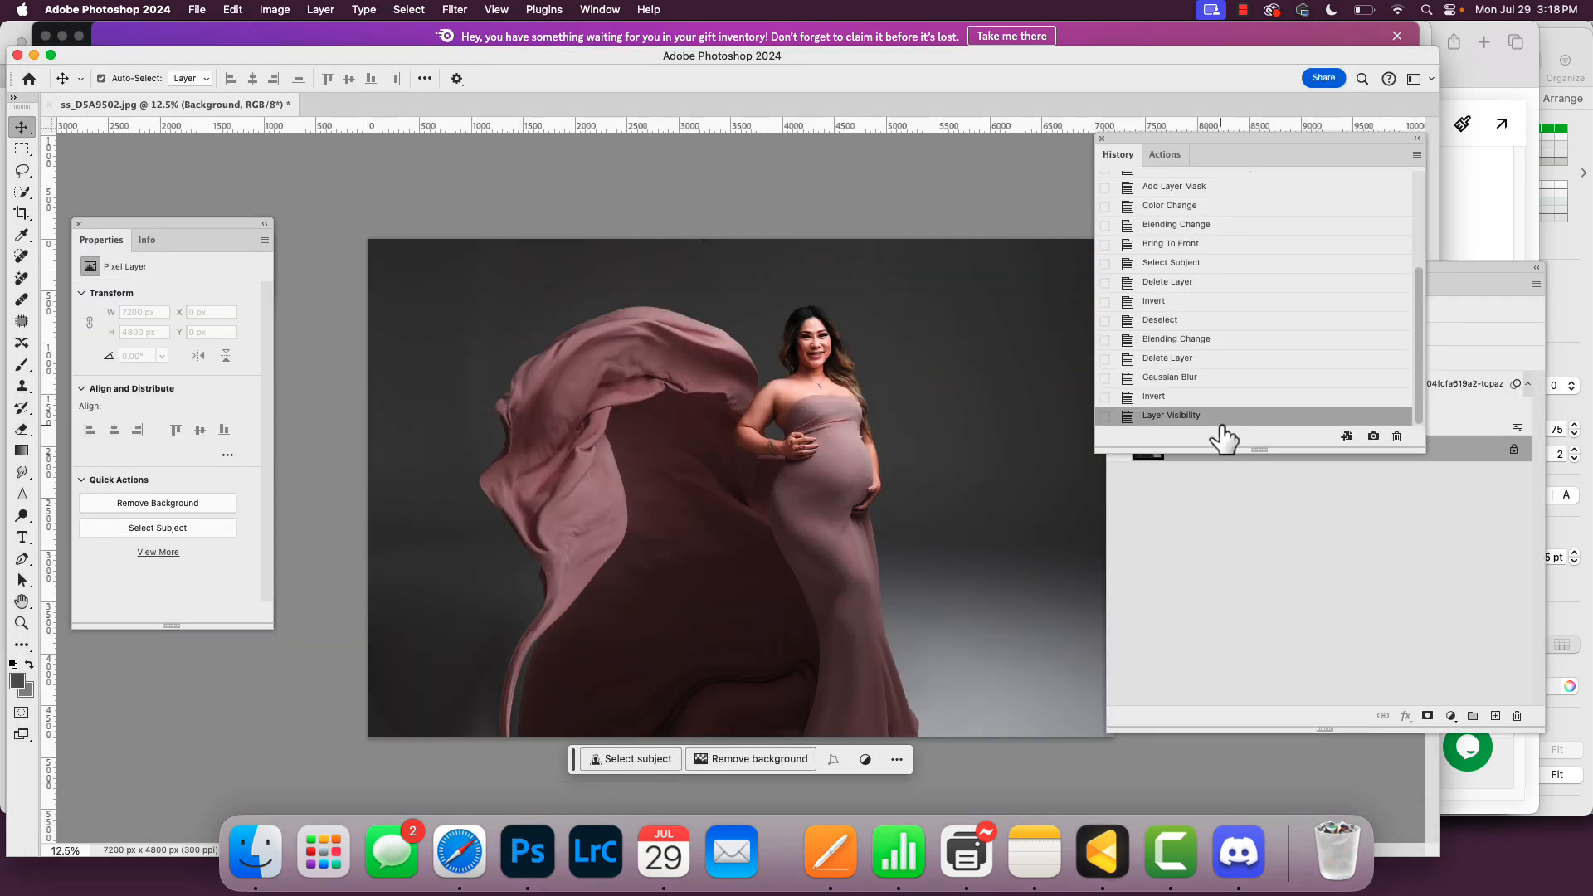
{"action": "left_click", "coordinate": [1165, 154]}
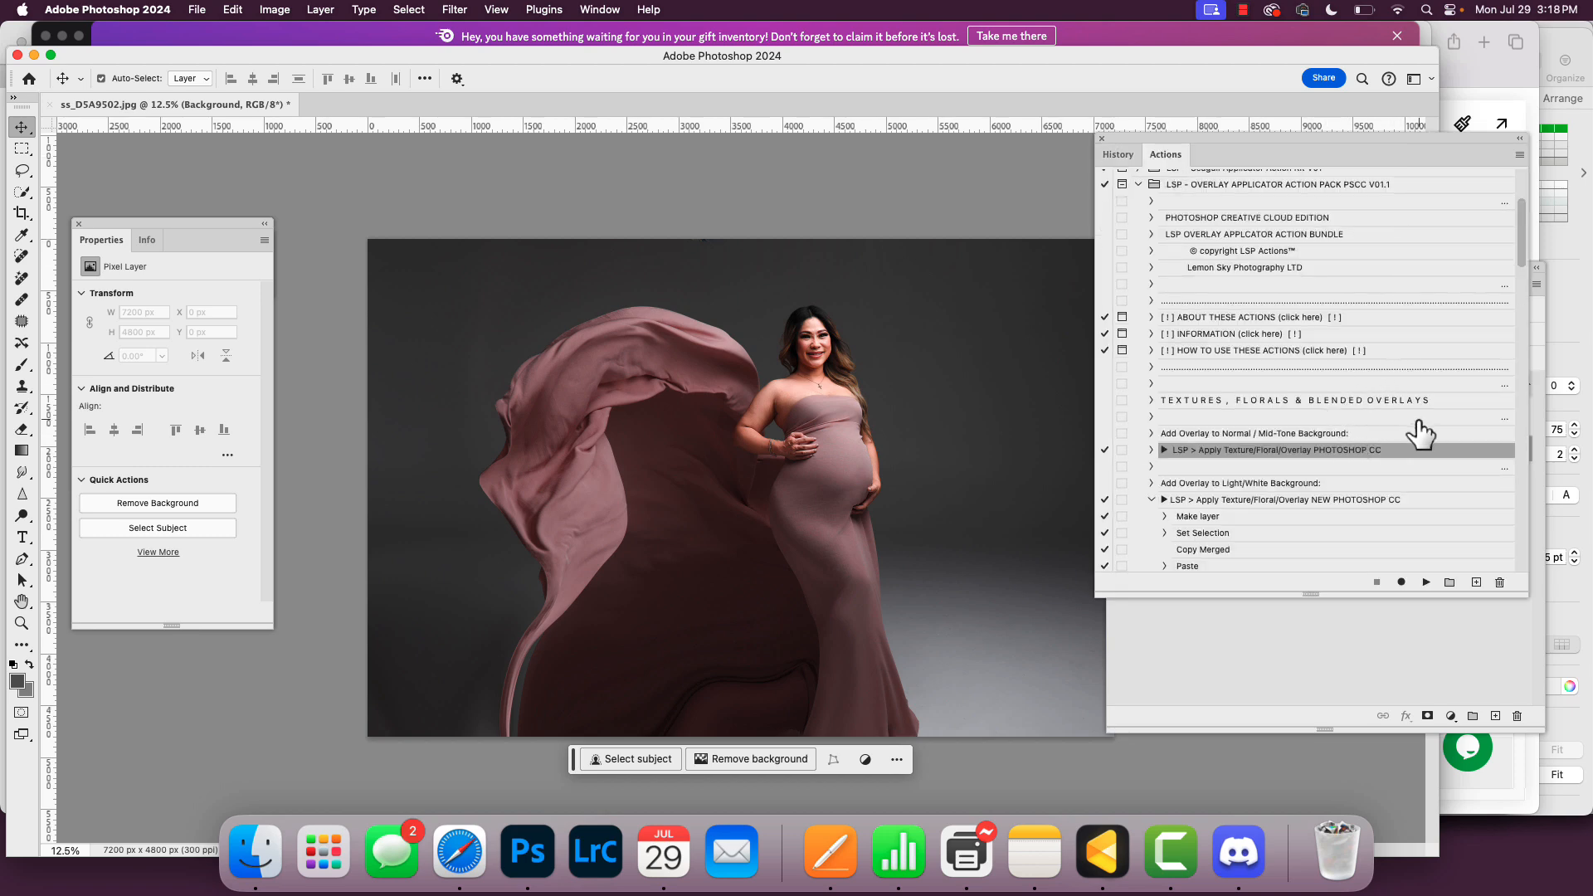
{"action": "scroll", "coordinate": [1328, 423], "scroll_direction": "up", "scroll_amount": 5}
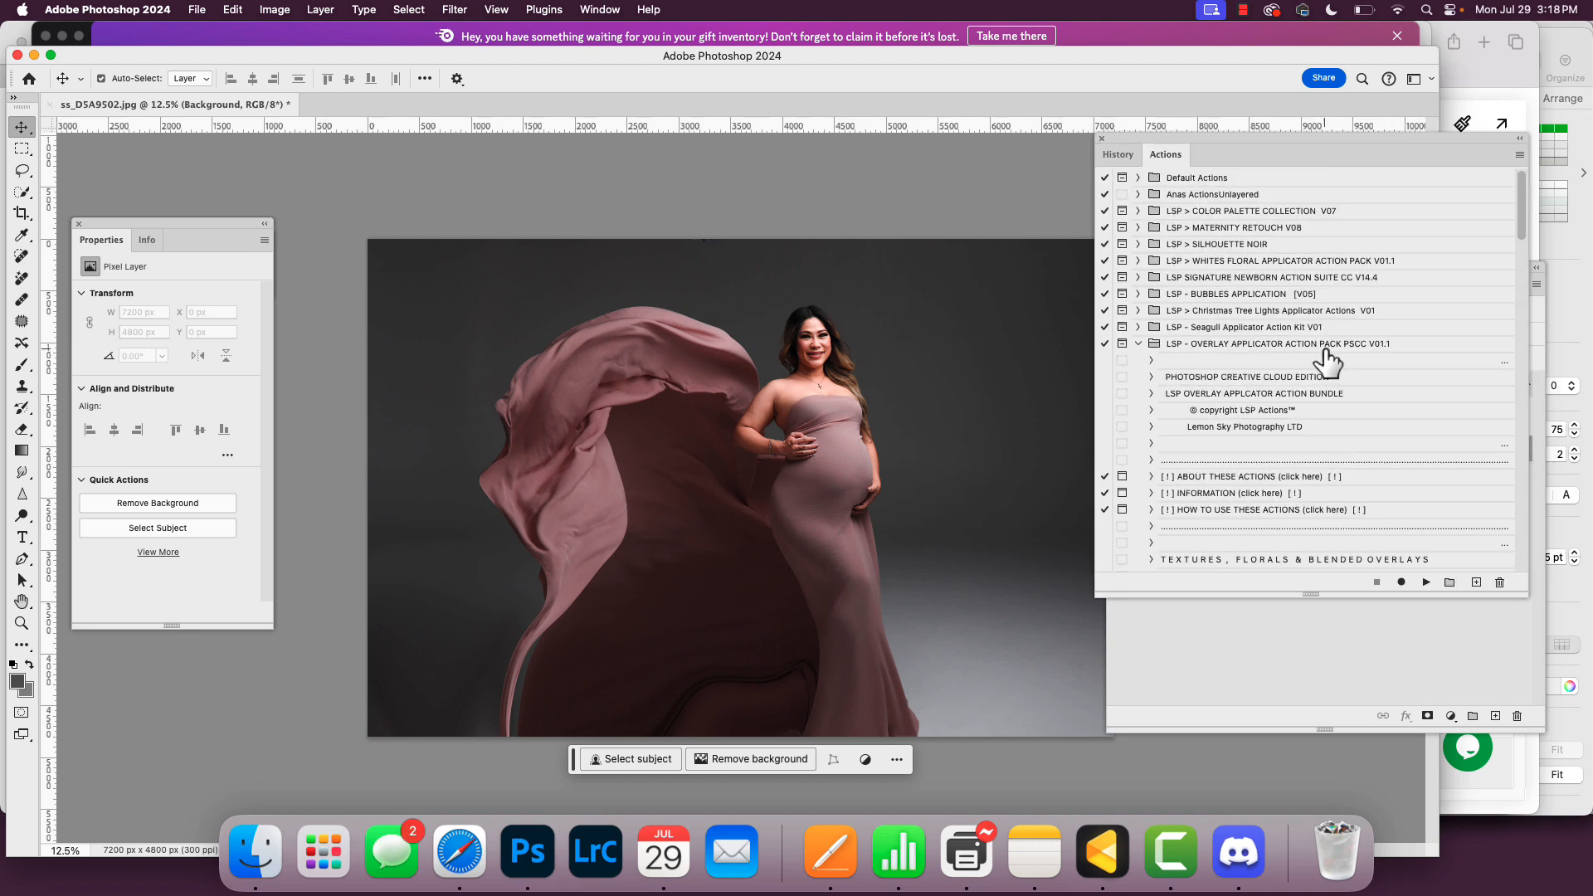
{"action": "scroll", "coordinate": [1378, 382], "scroll_direction": "down", "scroll_amount": 1}
{"action": "scroll", "coordinate": [1383, 386], "scroll_direction": "down", "scroll_amount": 6}
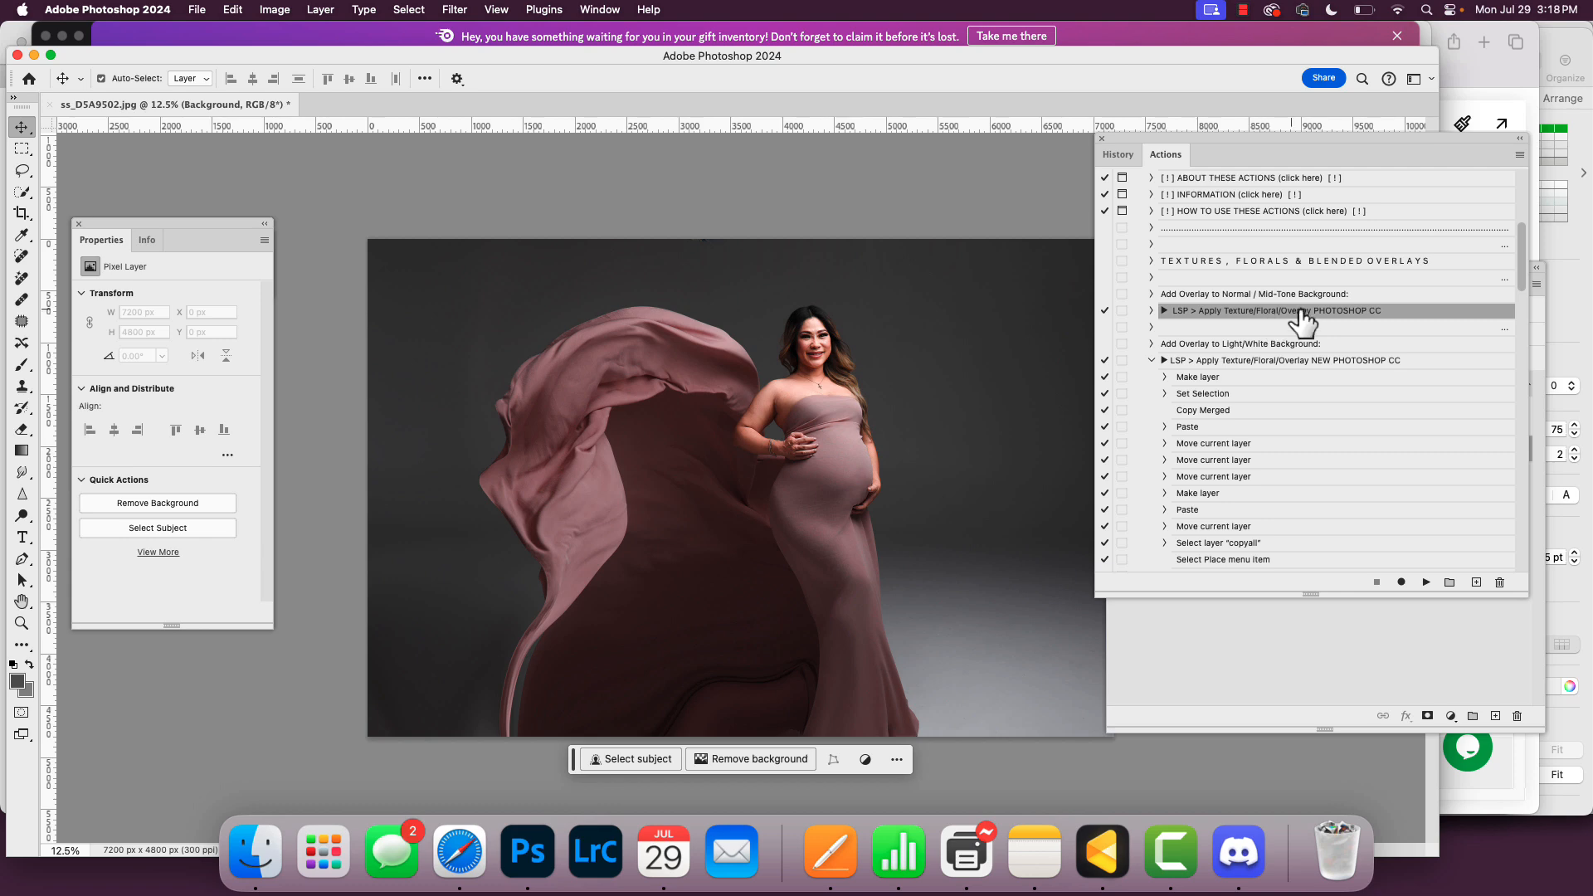
{"action": "left_click", "coordinate": [1427, 581]}
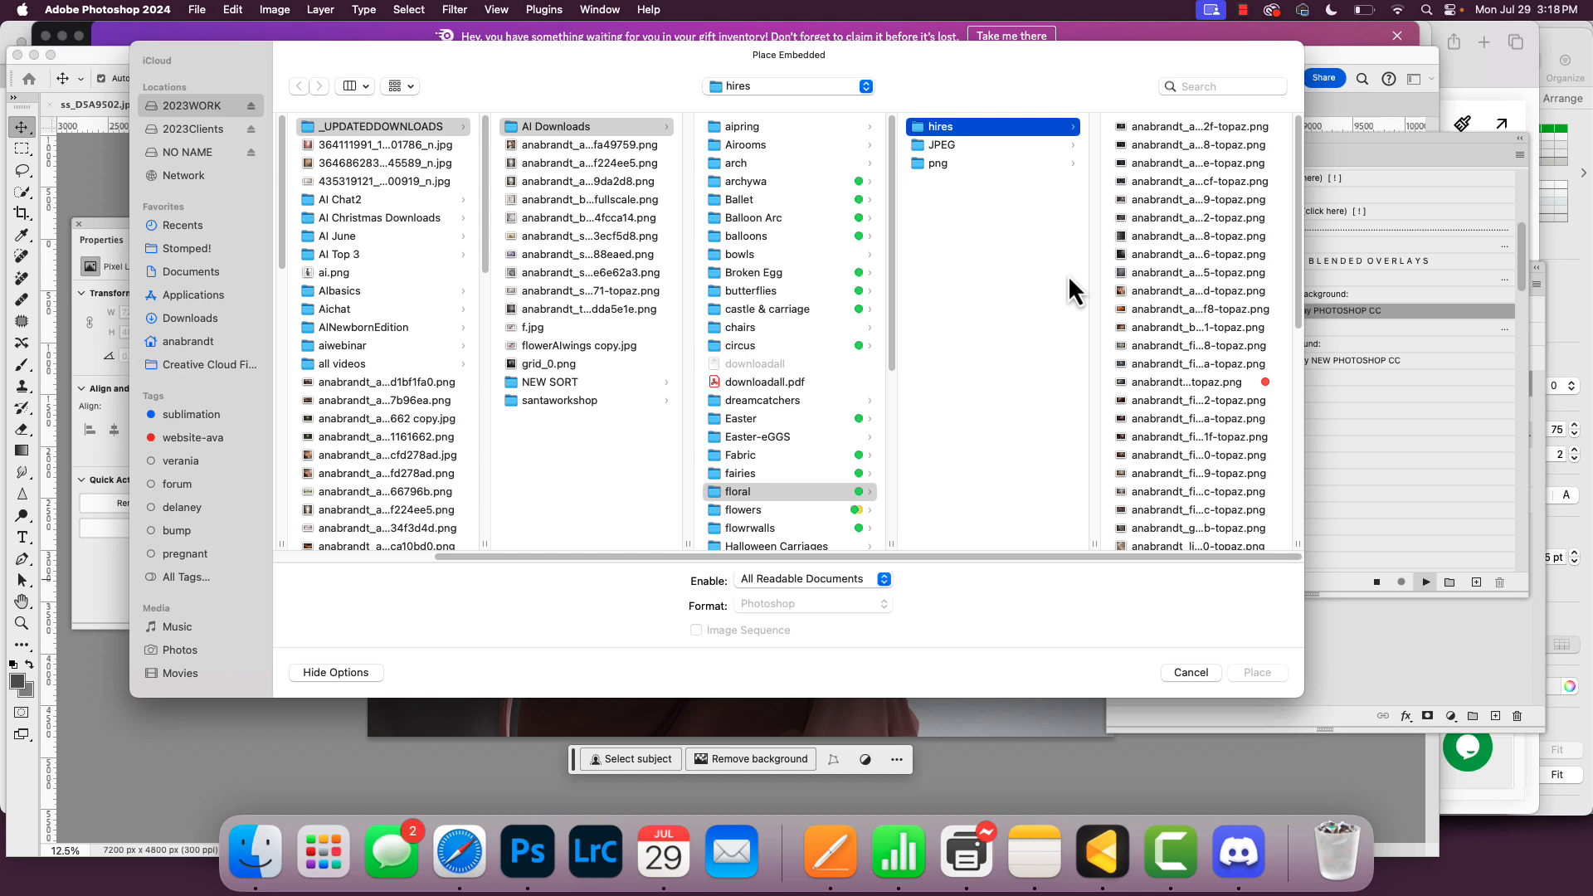
Step: List the Downloads folder by date modified, try to place the newest grungy floral PNG as the overlay, and select the Background layer
{"action": "left_click", "coordinate": [192, 318]}
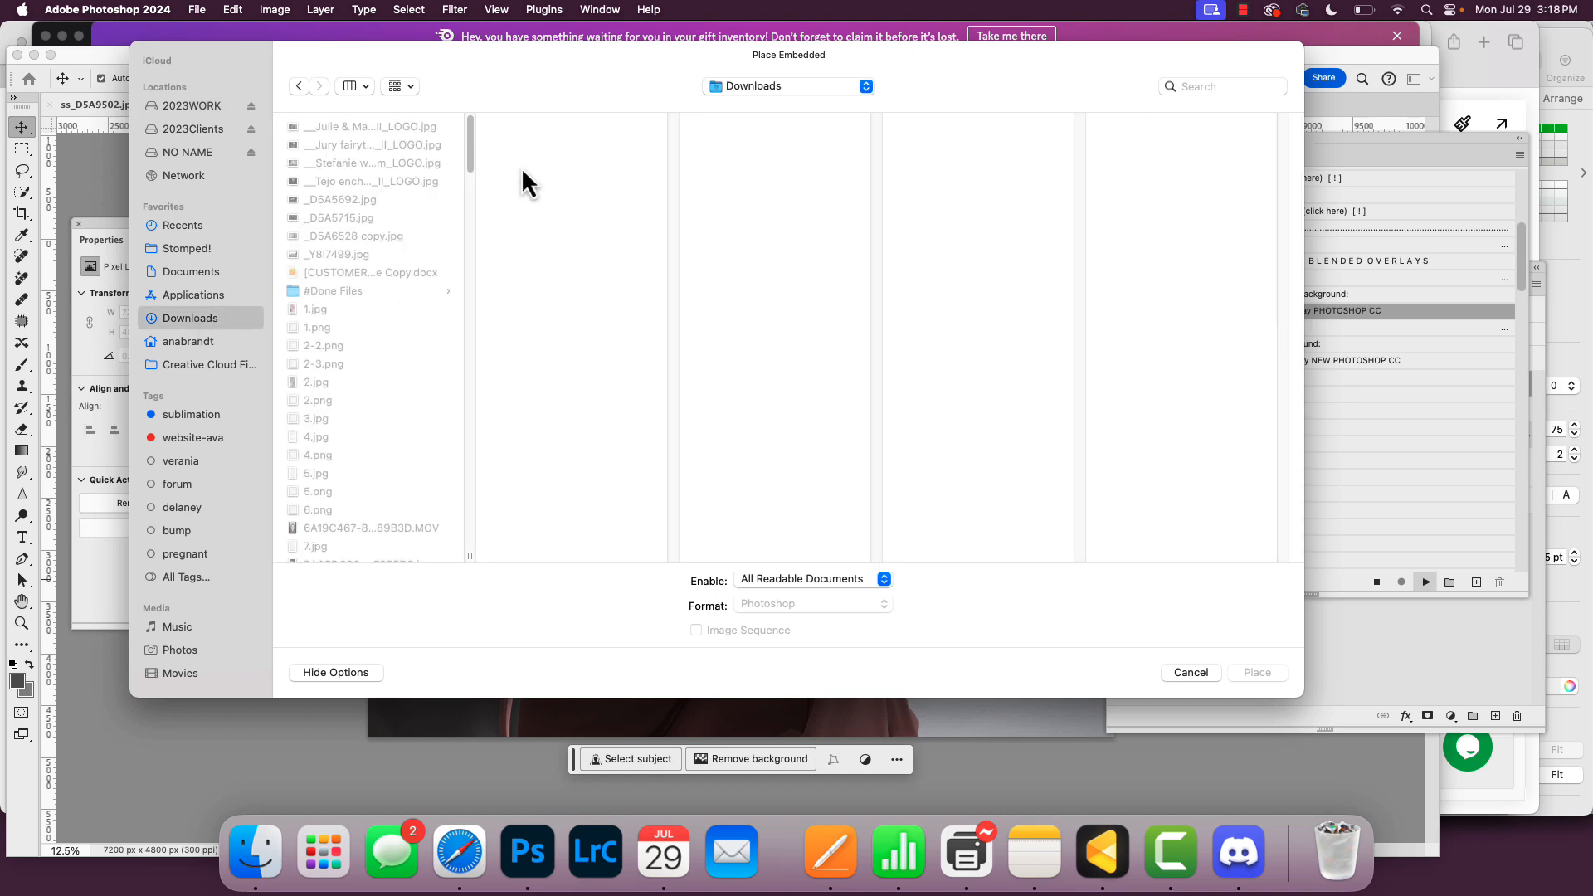
{"action": "left_click", "coordinate": [356, 90]}
{"action": "left_click", "coordinate": [369, 178]}
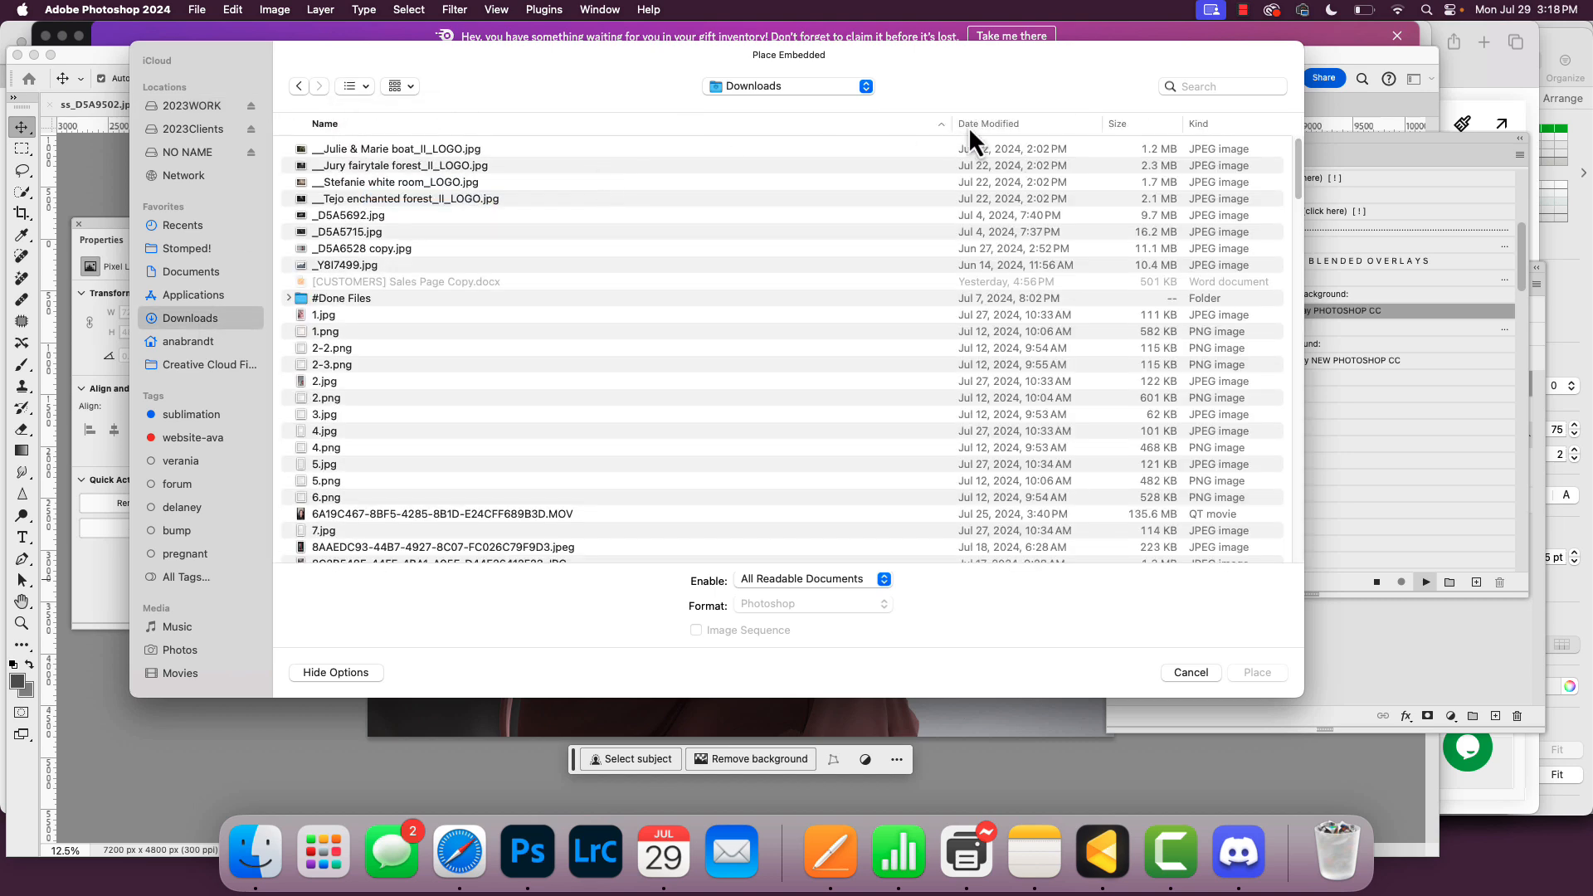
{"action": "left_click", "coordinate": [970, 126]}
{"action": "left_click", "coordinate": [345, 151]}
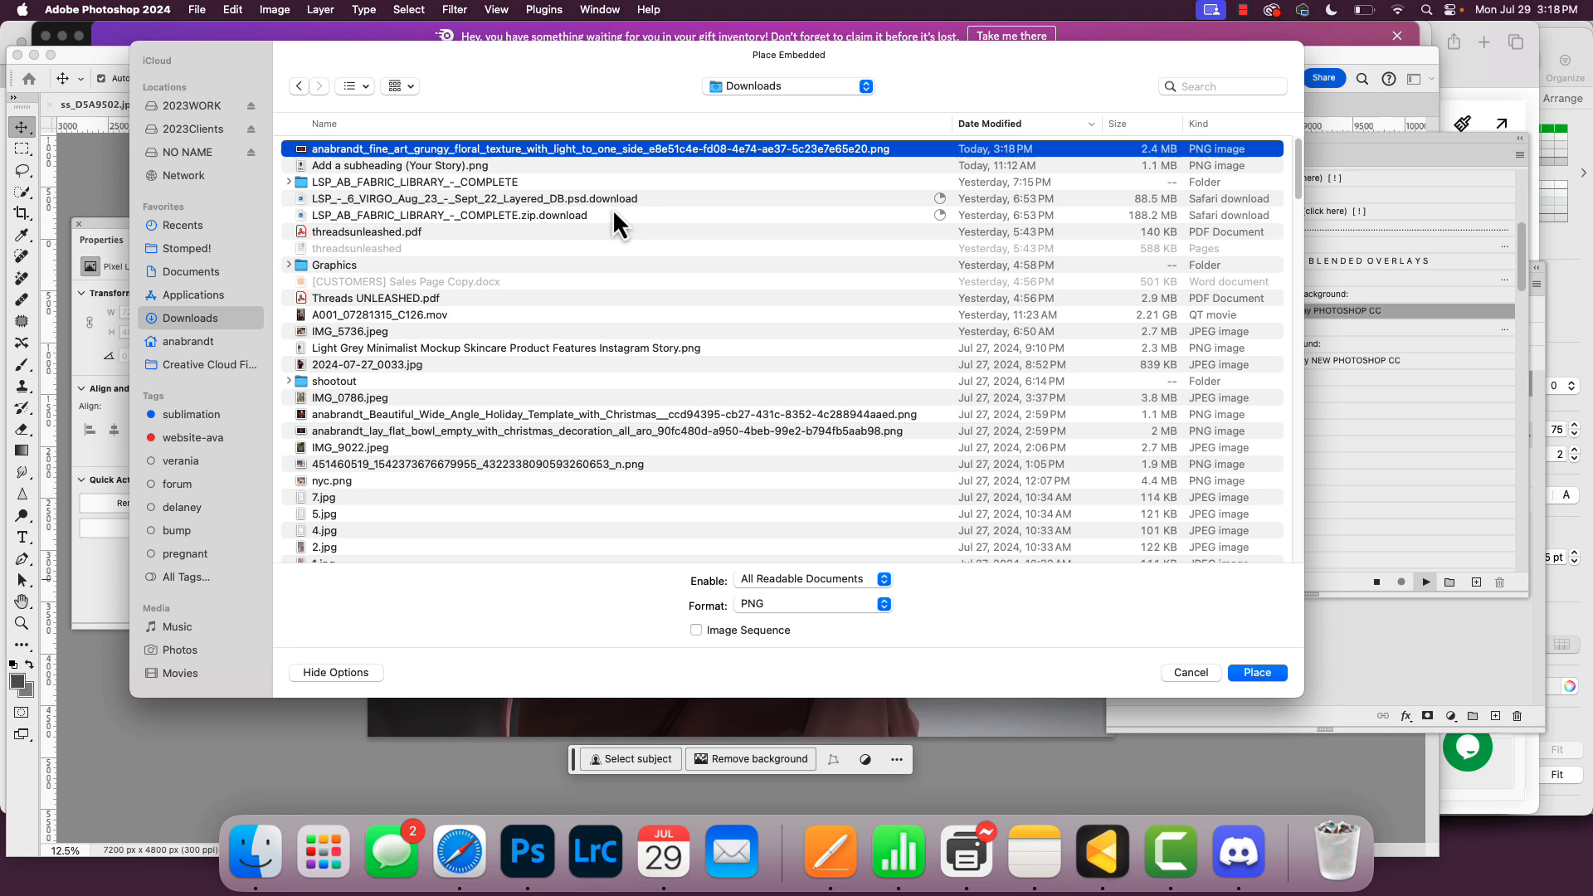
{"action": "left_click", "coordinate": [1258, 670]}
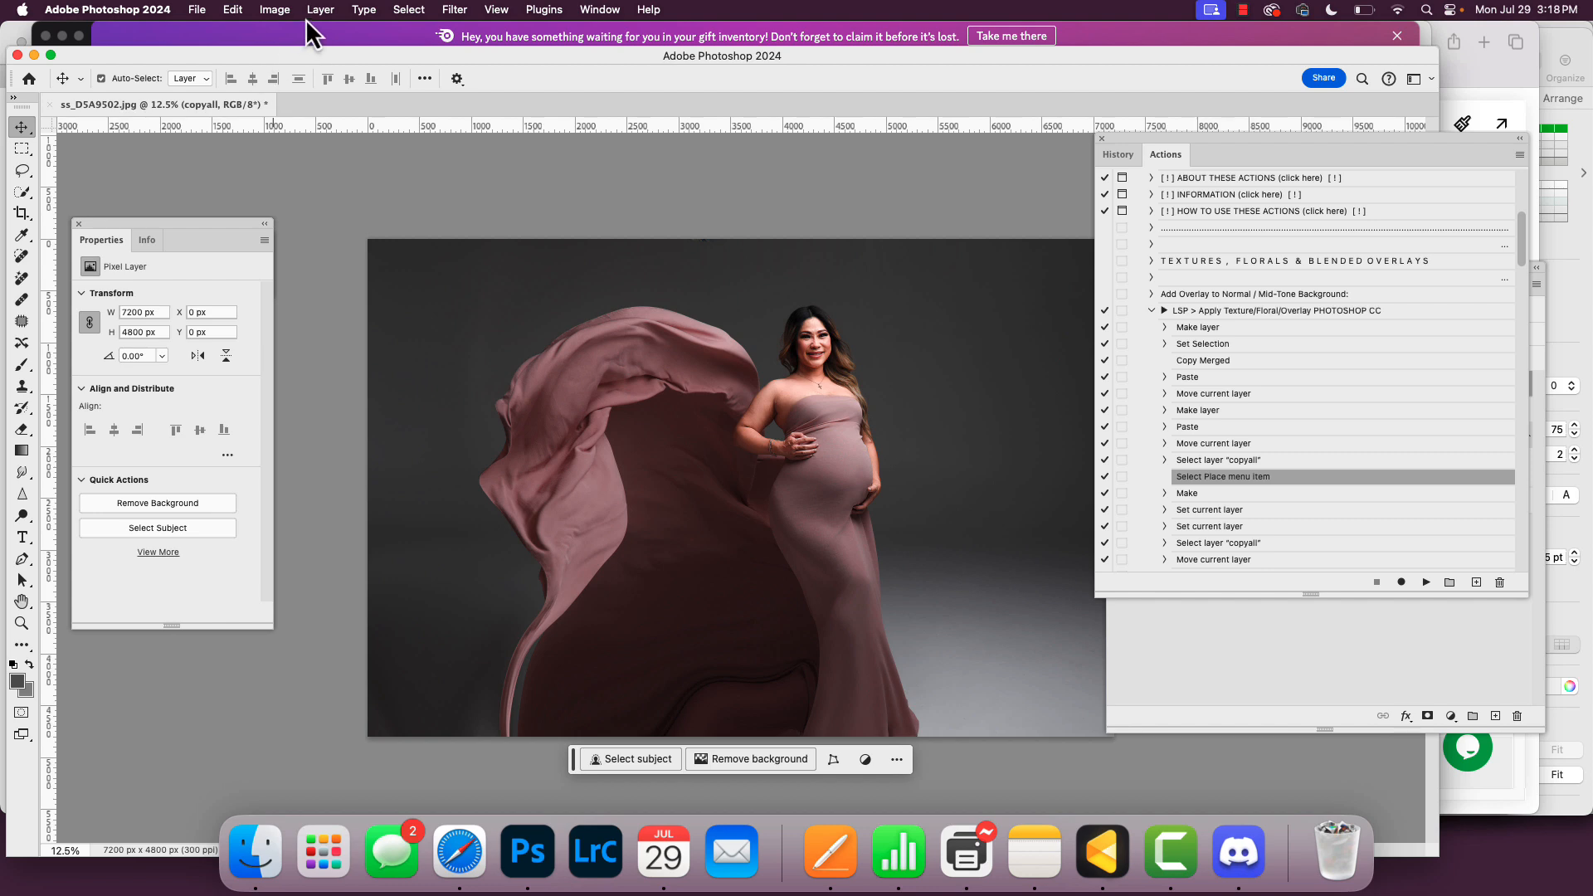
{"action": "left_click", "coordinate": [1263, 650]}
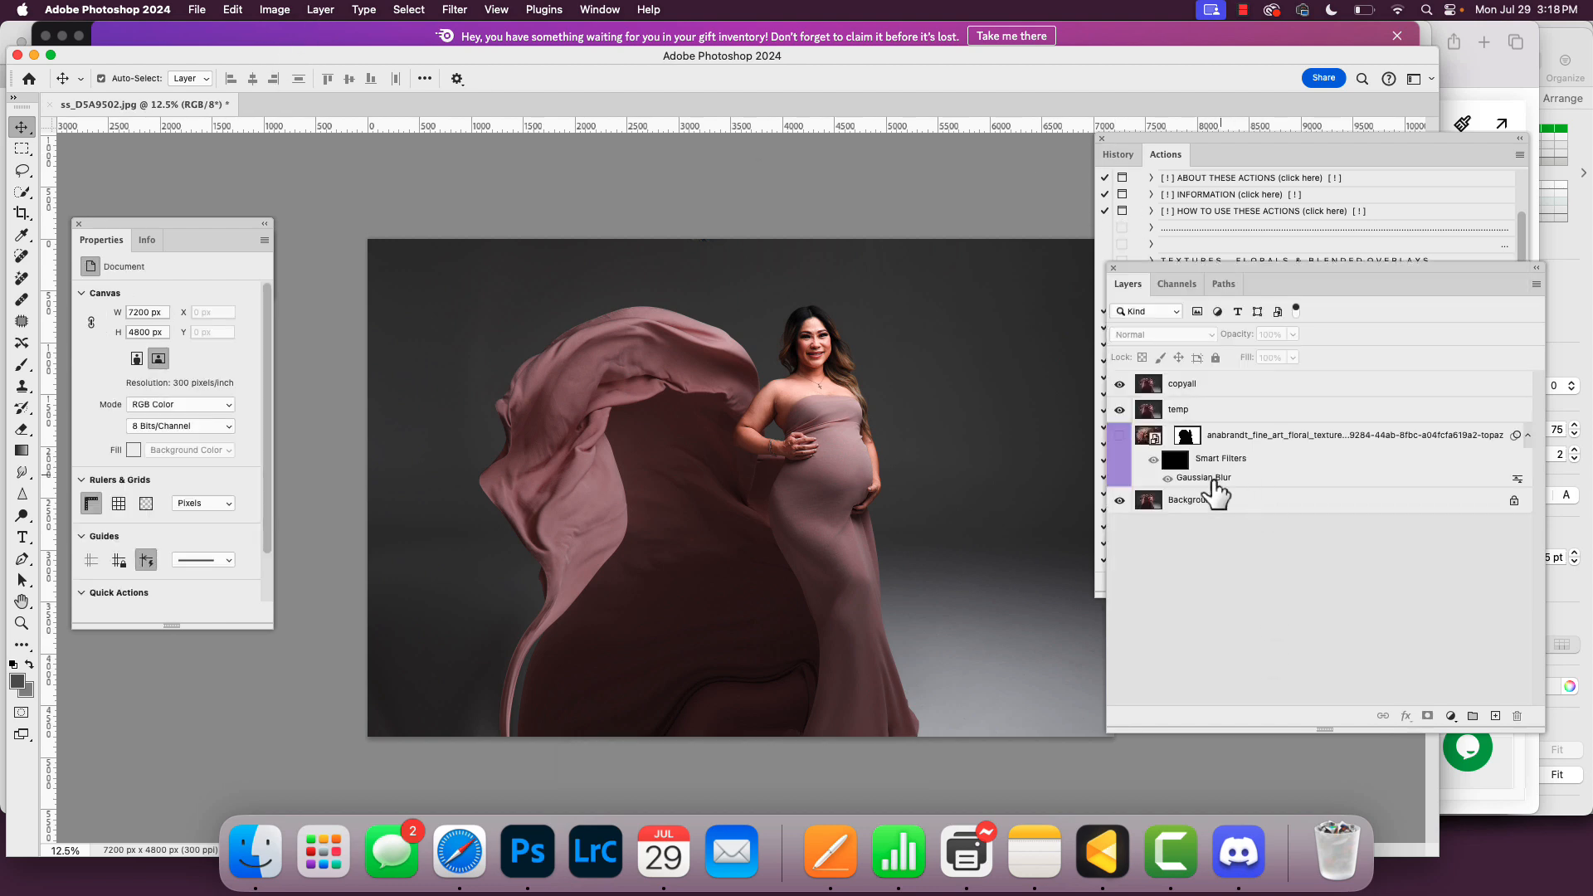
{"action": "left_click", "coordinate": [1216, 498]}
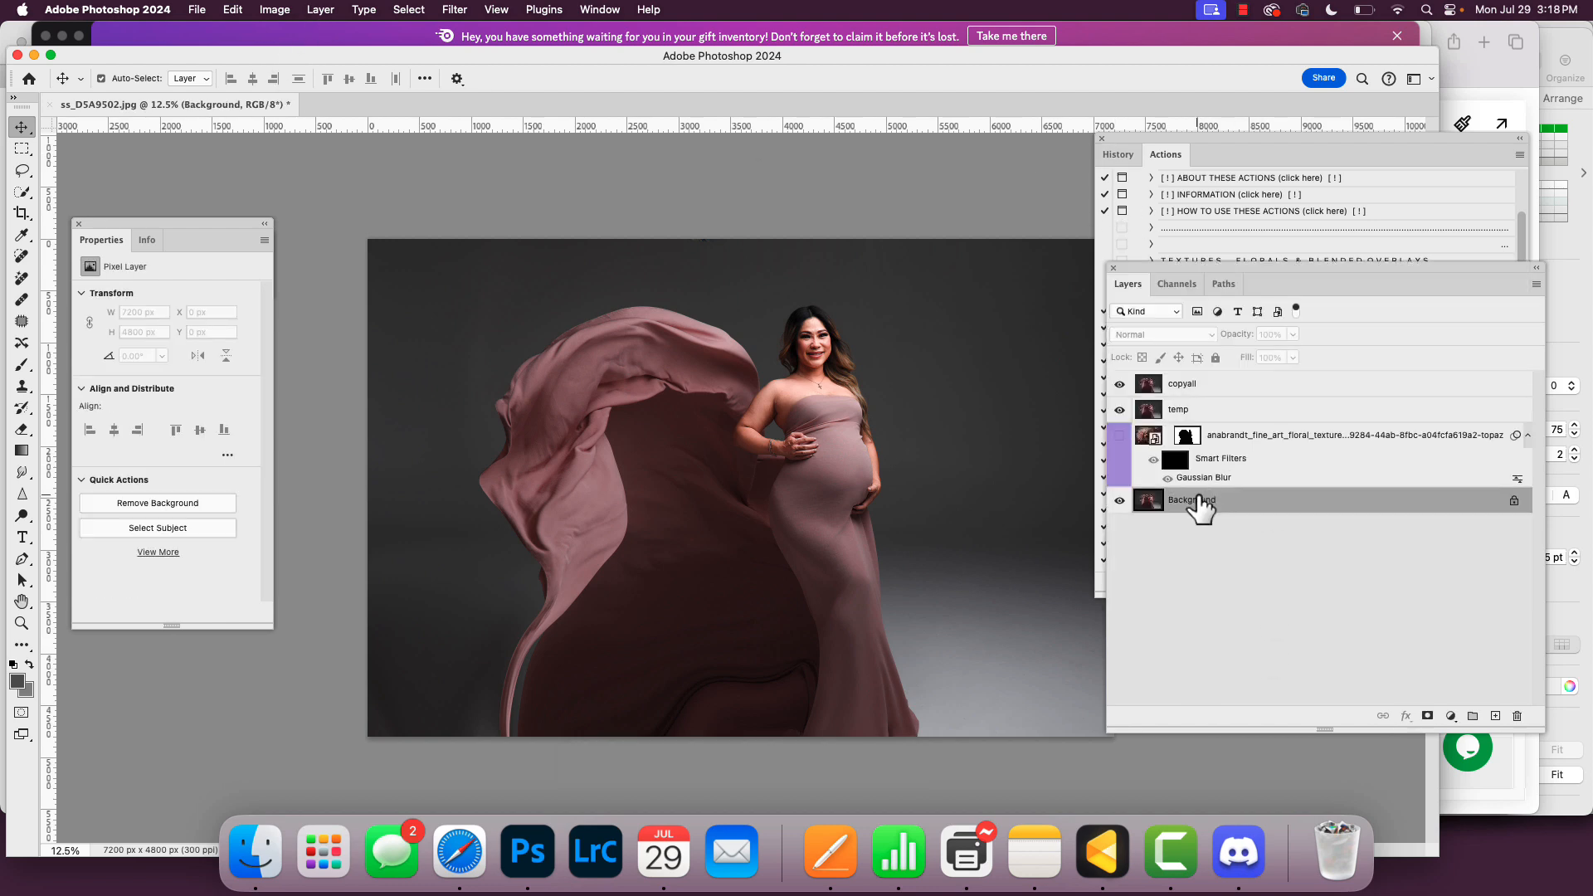
Step: Switch to Discord and save the last 2x upscaled grungy floral image as a PNG in the Downloads folder
{"action": "left_click", "coordinate": [1233, 877]}
{"action": "left_click", "coordinate": [864, 313]}
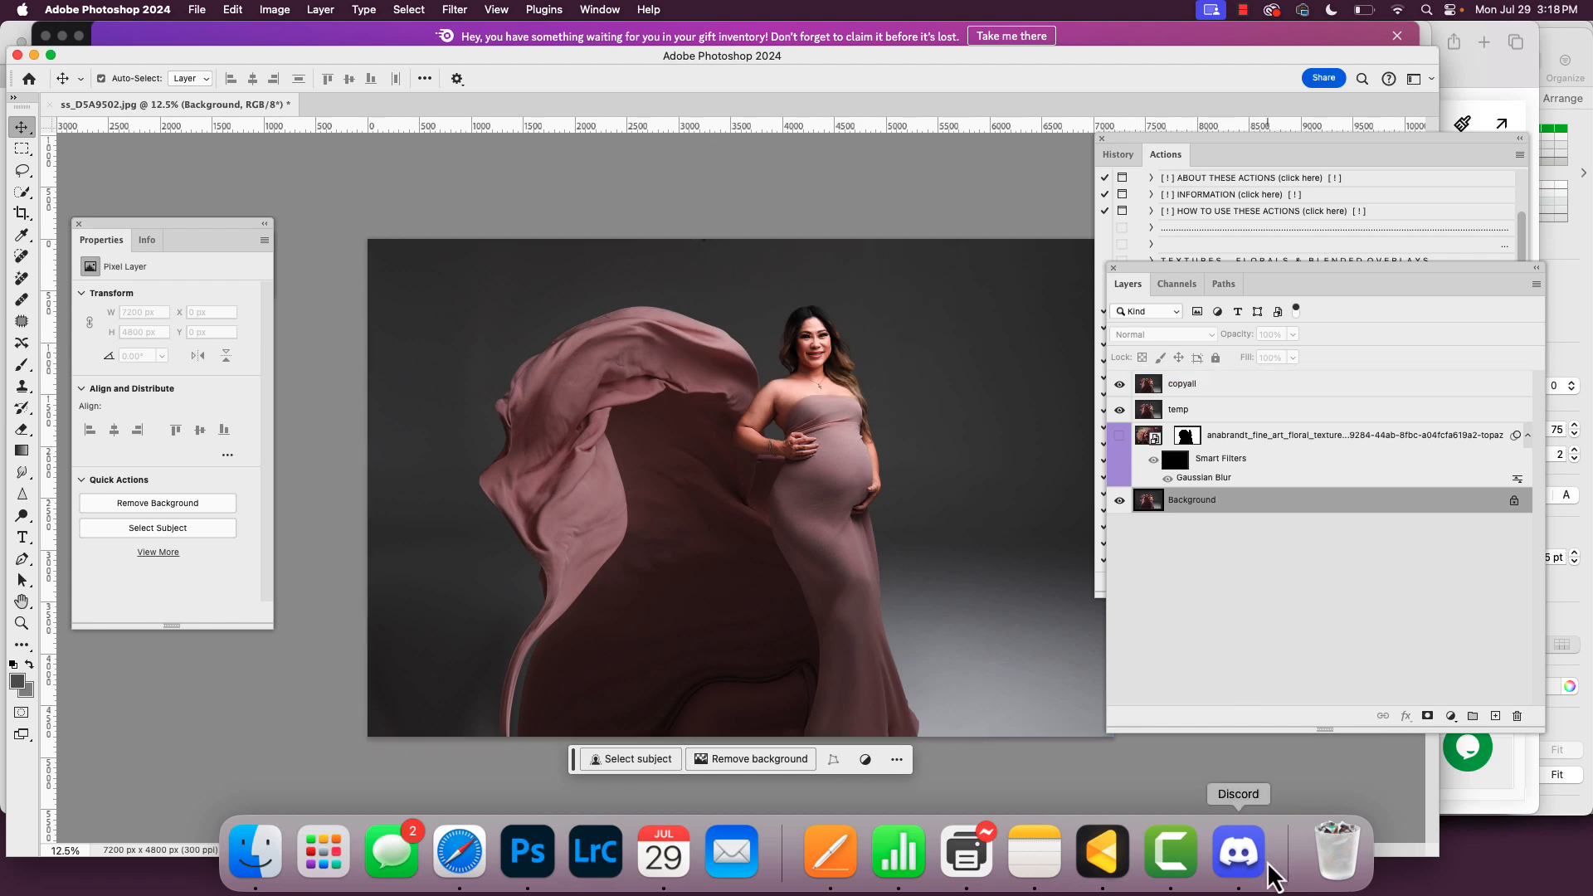
{"action": "left_click", "coordinate": [1265, 875]}
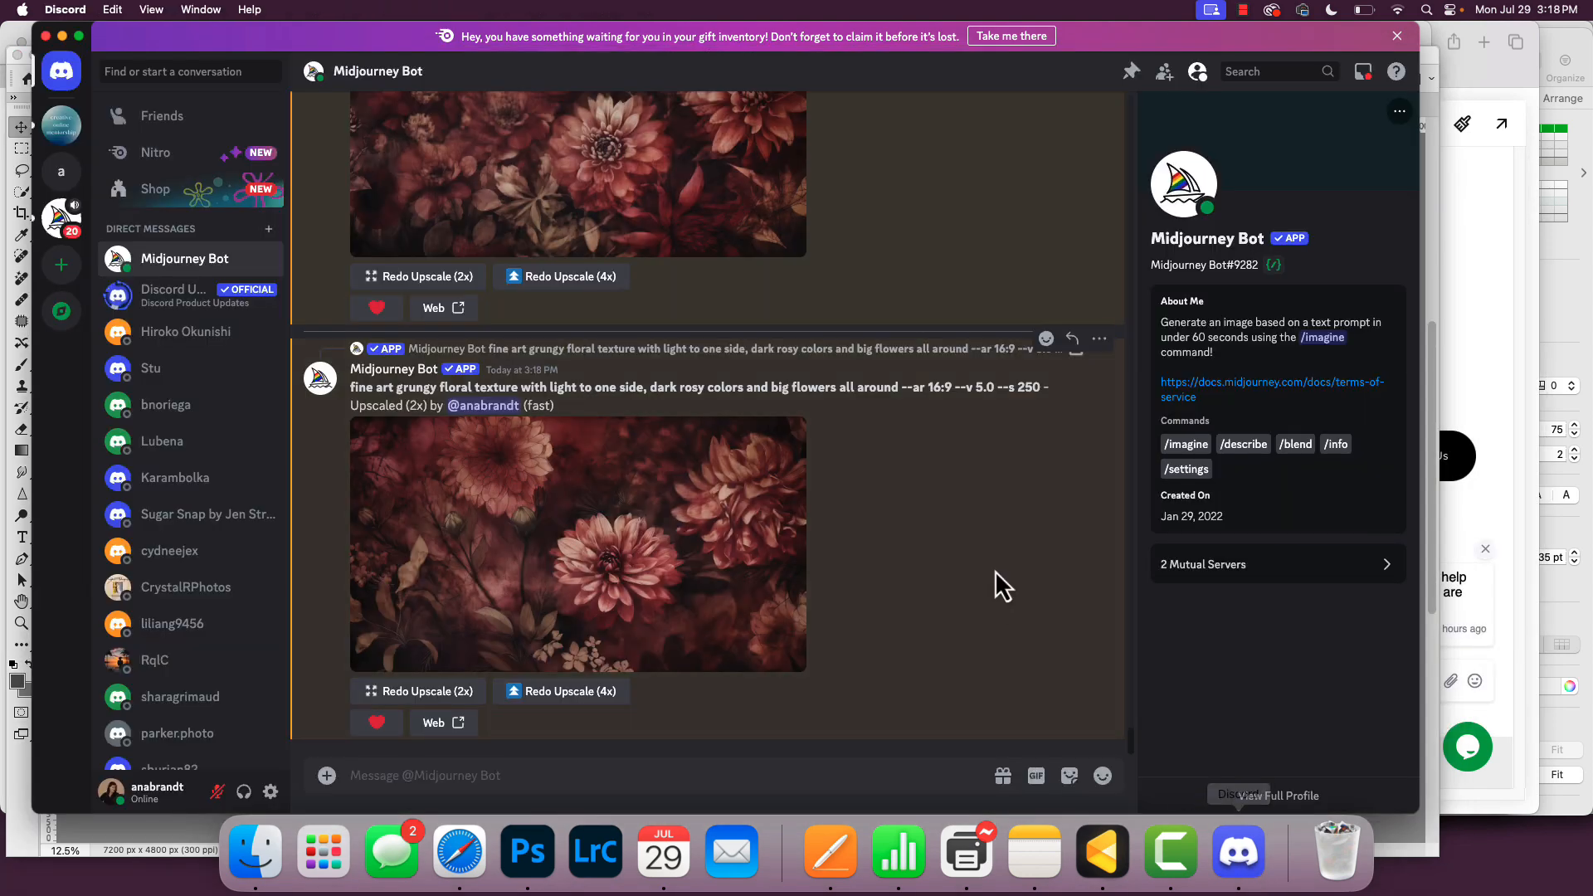
{"action": "right_click", "coordinate": [610, 539]}
{"action": "left_click", "coordinate": [661, 715]}
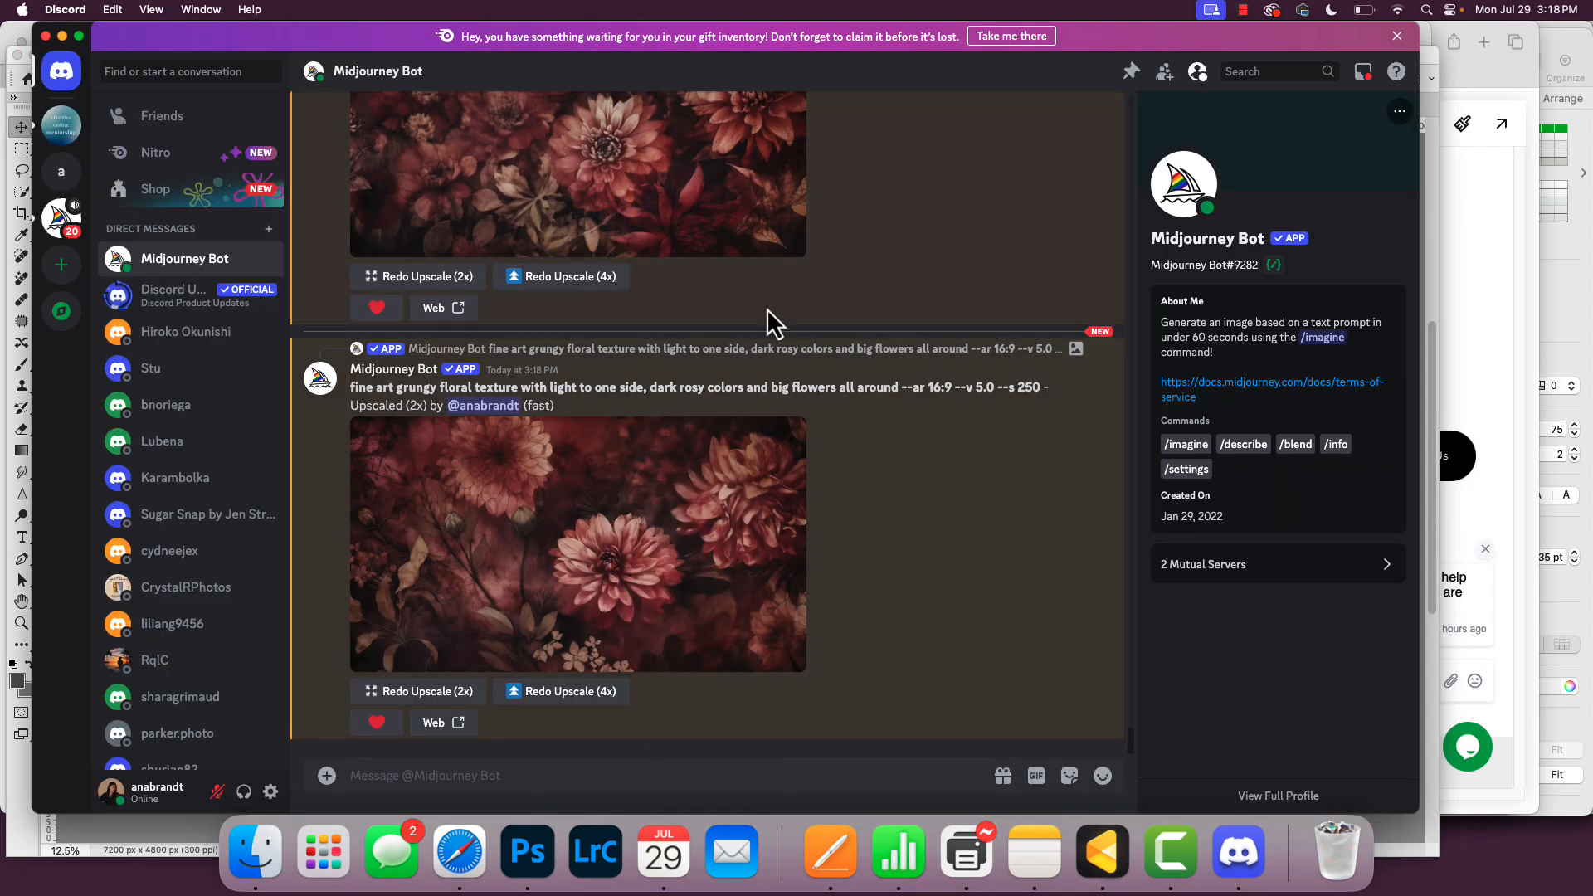
{"action": "right_click", "coordinate": [633, 498]}
{"action": "left_click", "coordinate": [694, 730]}
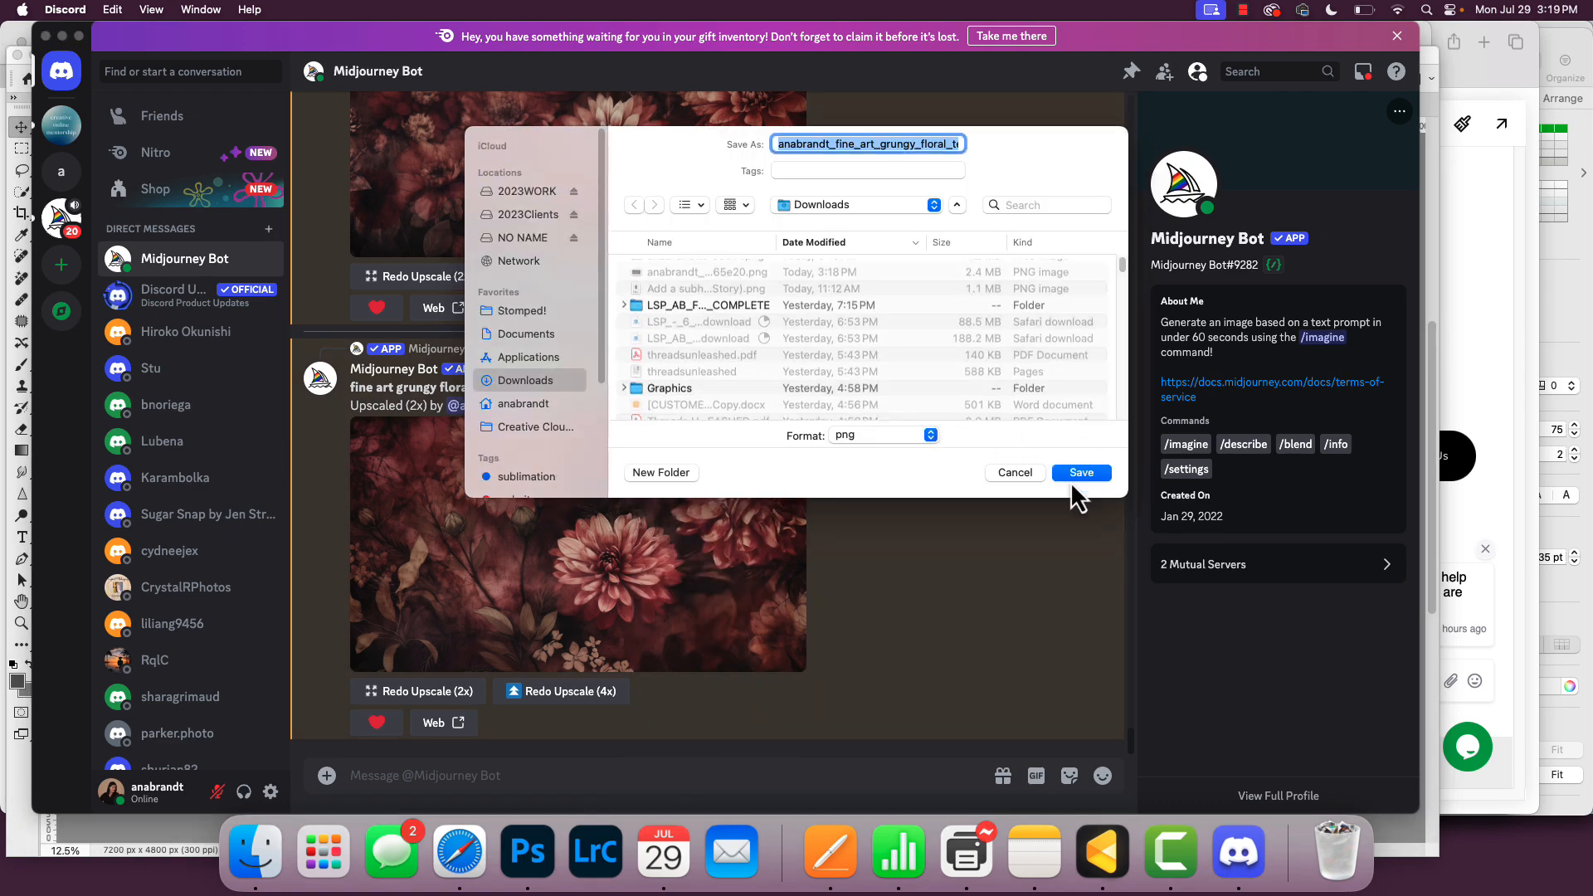
{"action": "left_click", "coordinate": [1078, 473]}
{"action": "left_click", "coordinate": [855, 429]}
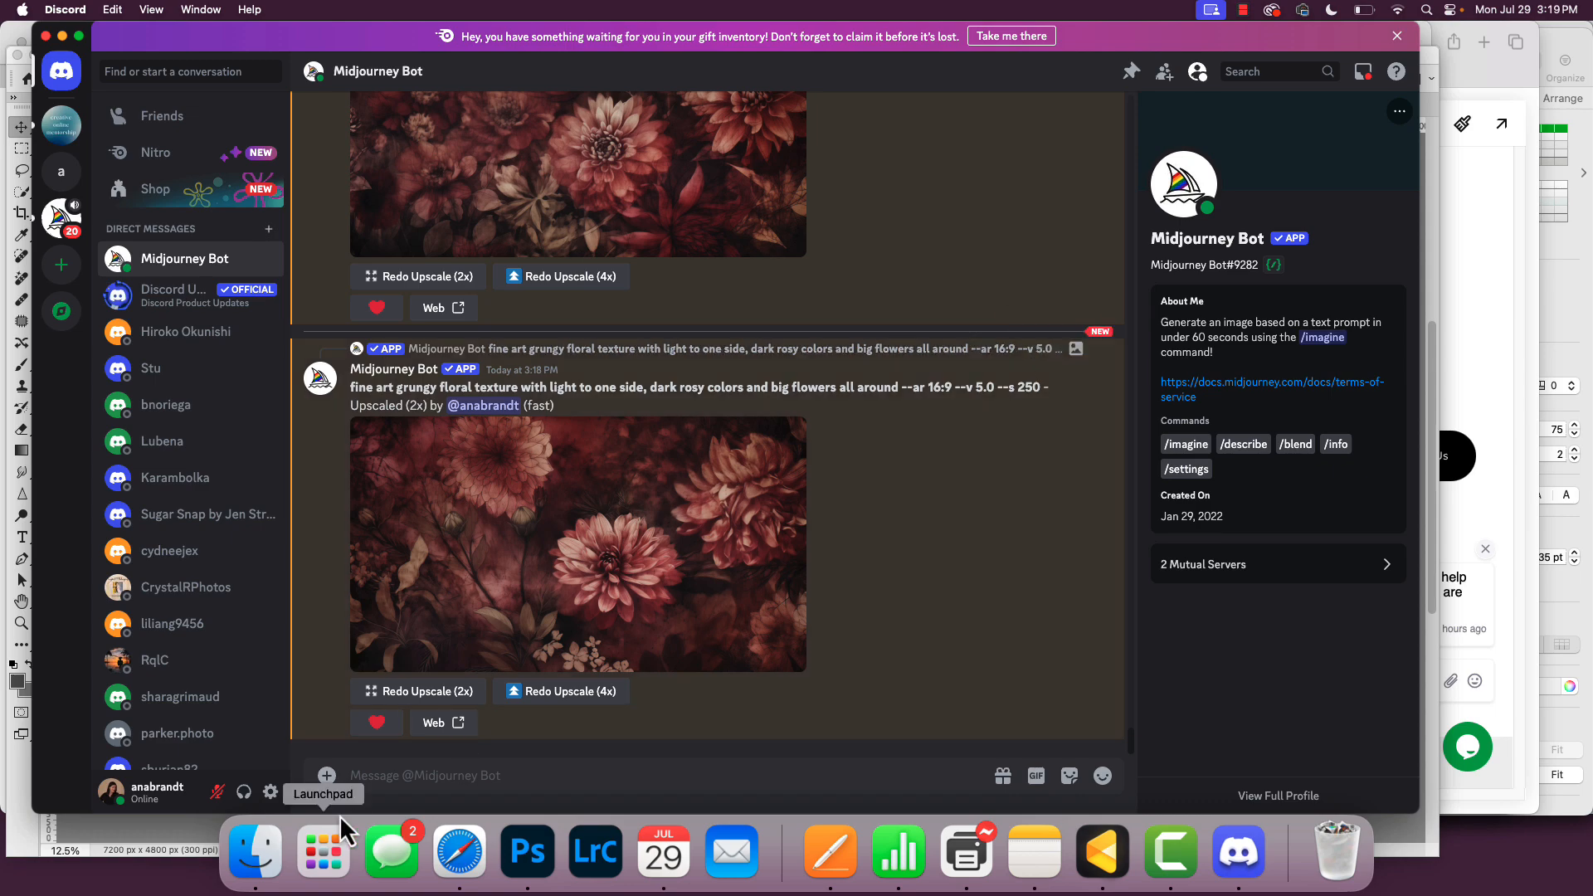
Step: Look up the newest grungy floral PNG in the Downloads folder in Finder and check its full file name
{"action": "left_click", "coordinate": [255, 851]}
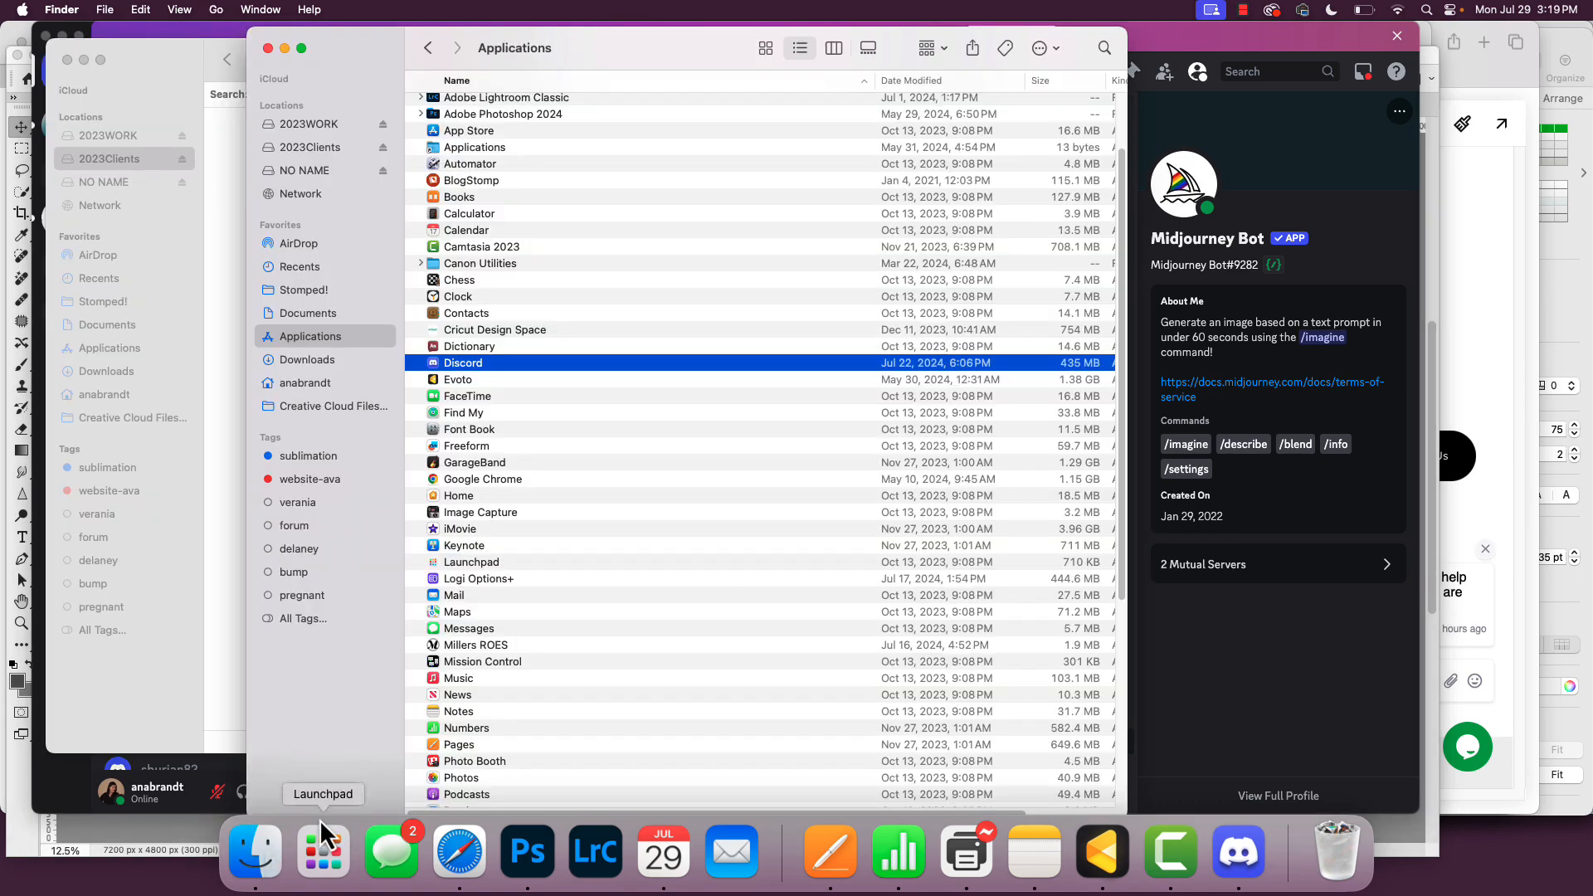
{"action": "left_click", "coordinate": [349, 357]}
{"action": "left_click", "coordinate": [655, 106]}
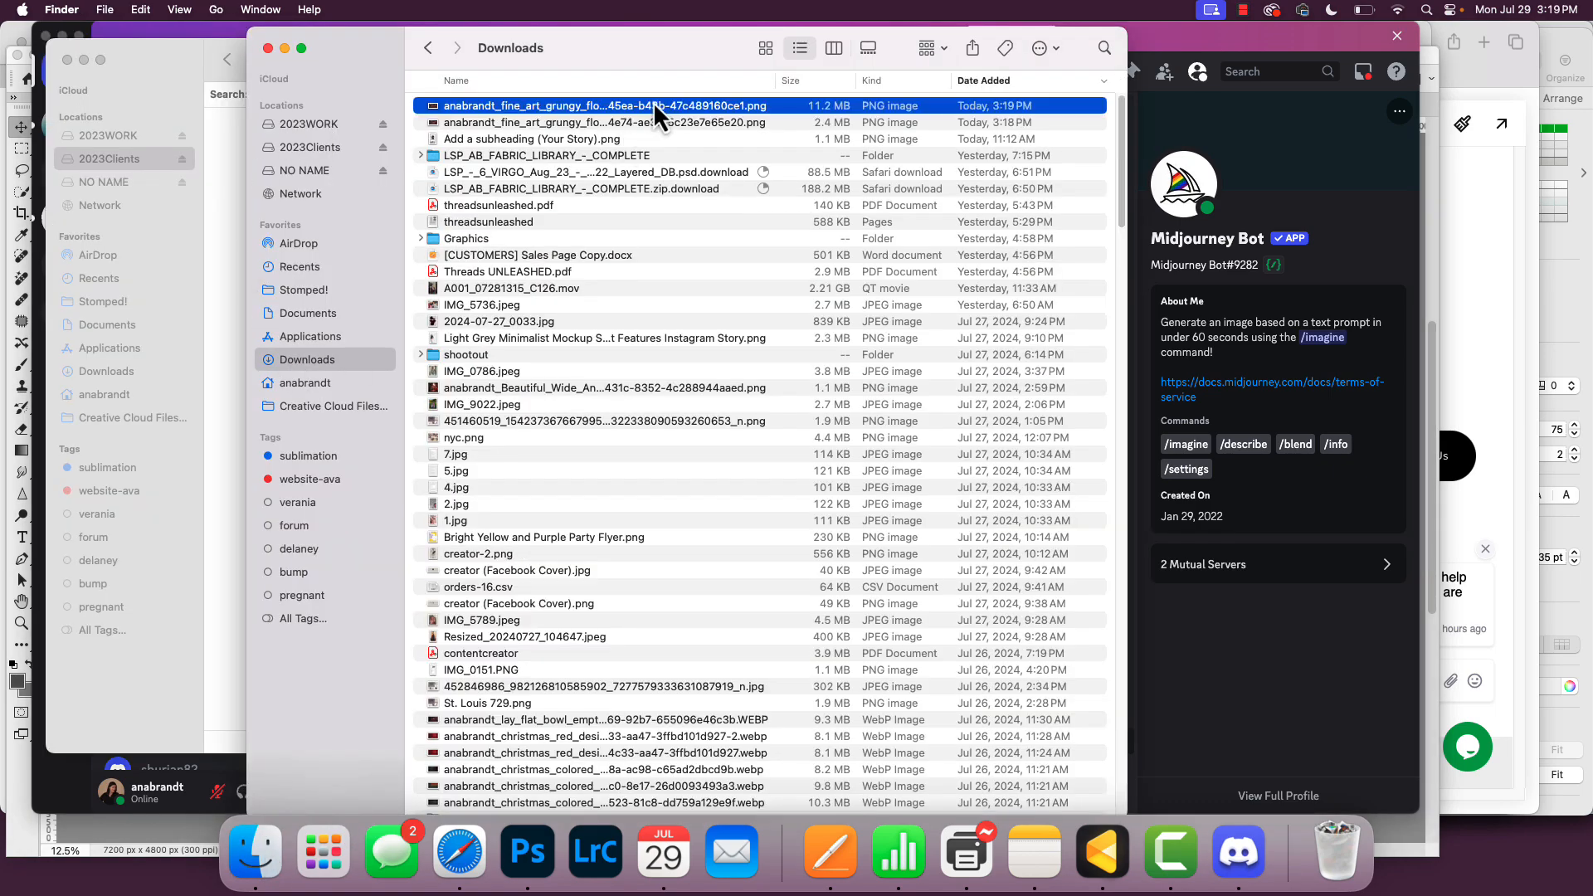
{"action": "key", "text": "Return"}
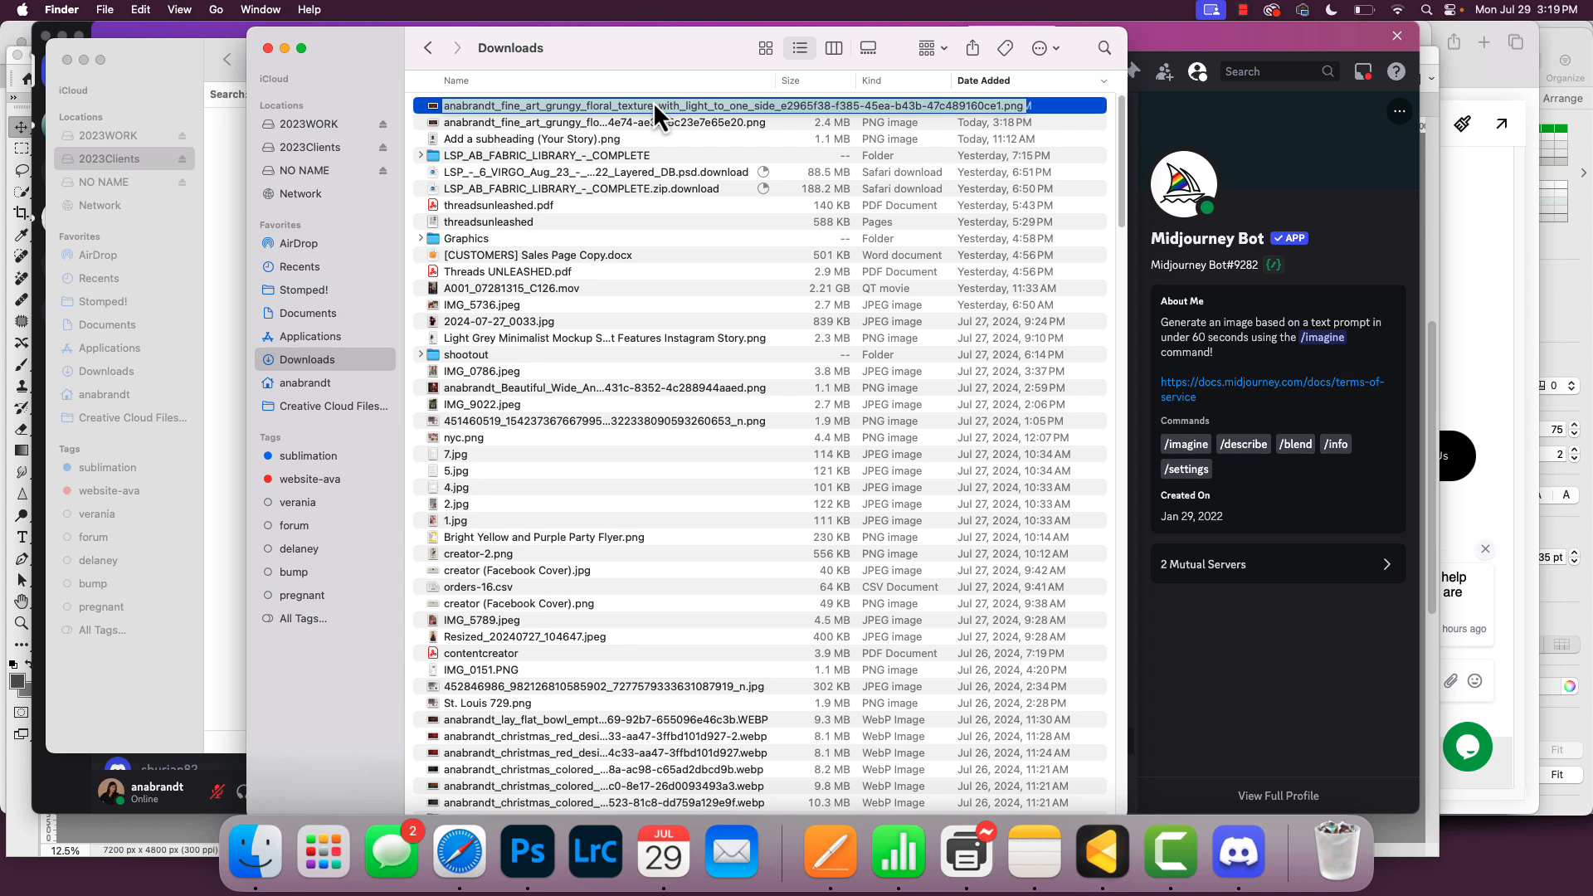
{"action": "key", "text": "Return"}
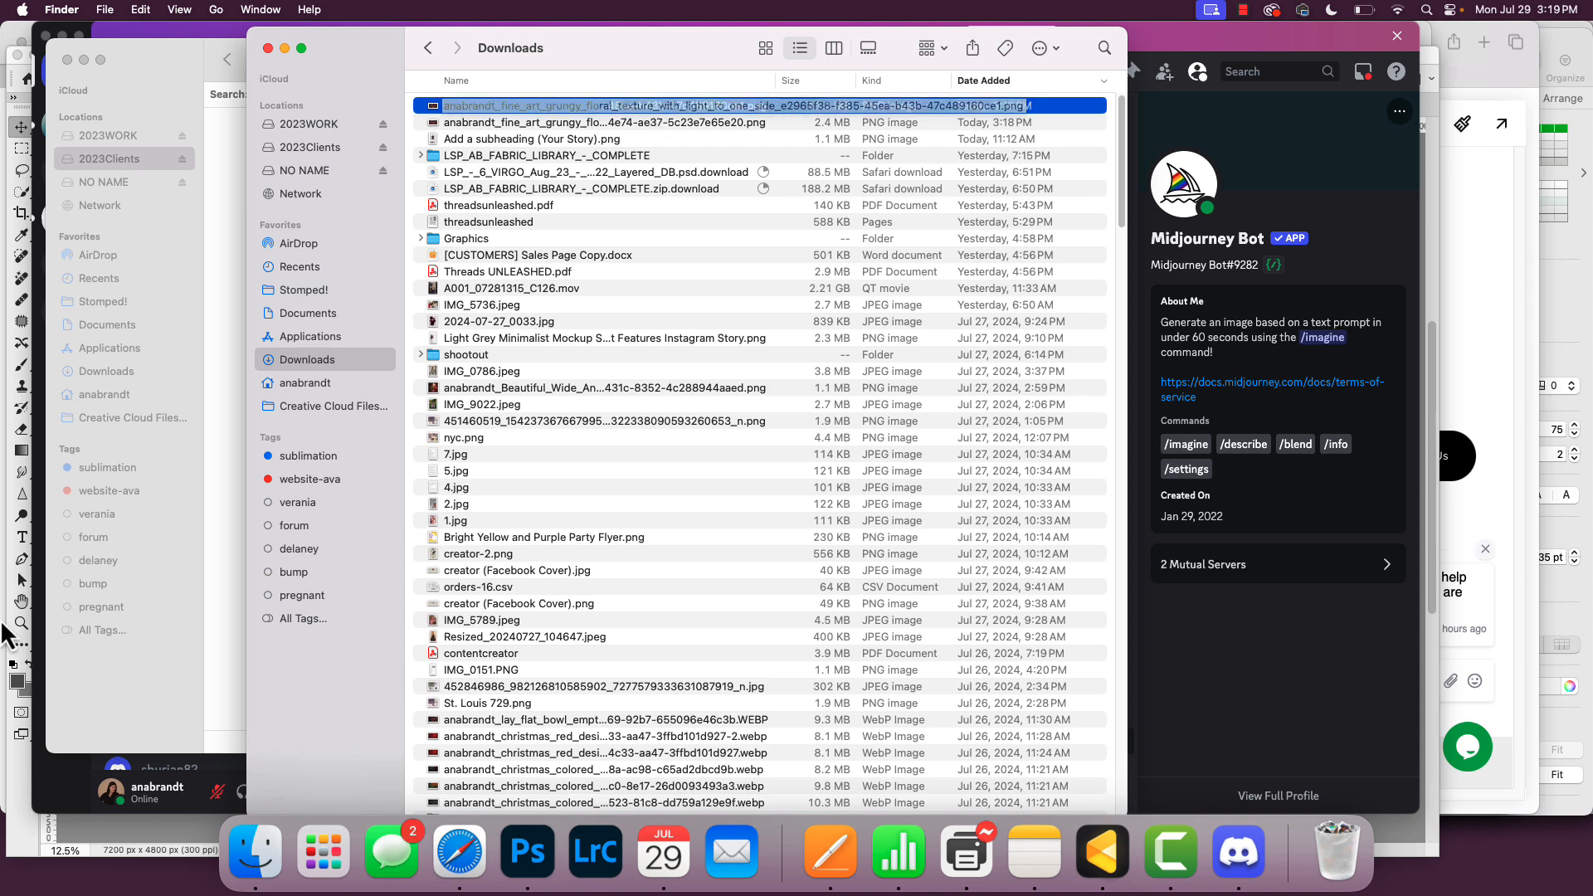
Step: Switch back to Photoshop, run the normal/mid-tone background overlay action and choose the newest grungy floral PNG from Downloads to place
{"action": "left_click", "coordinate": [529, 880]}
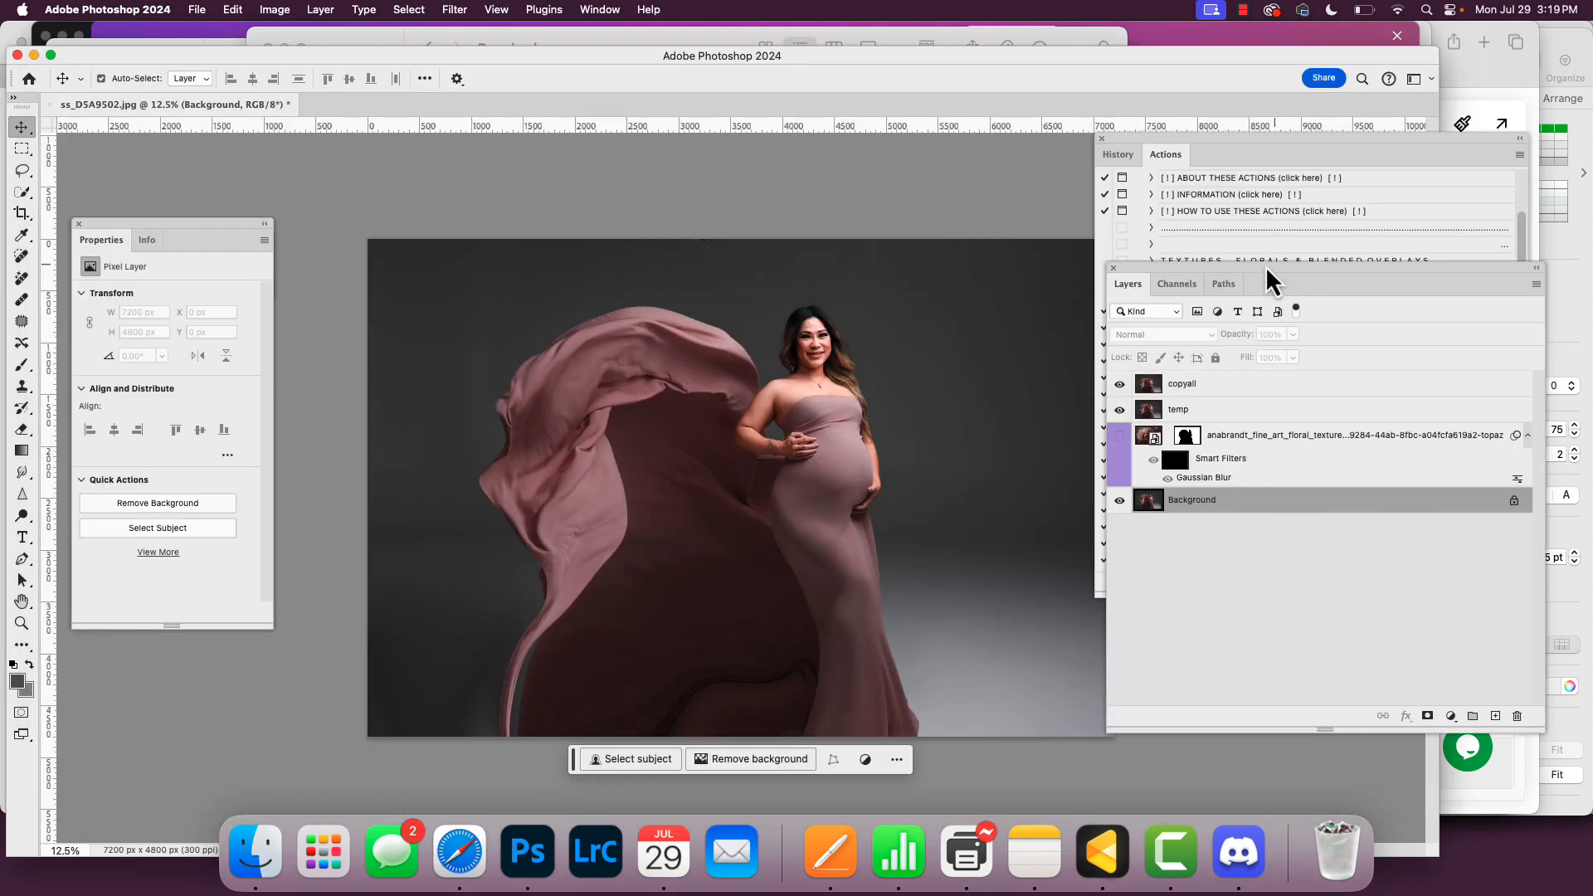
{"action": "left_click", "coordinate": [1256, 154]}
{"action": "left_click", "coordinate": [1237, 312]}
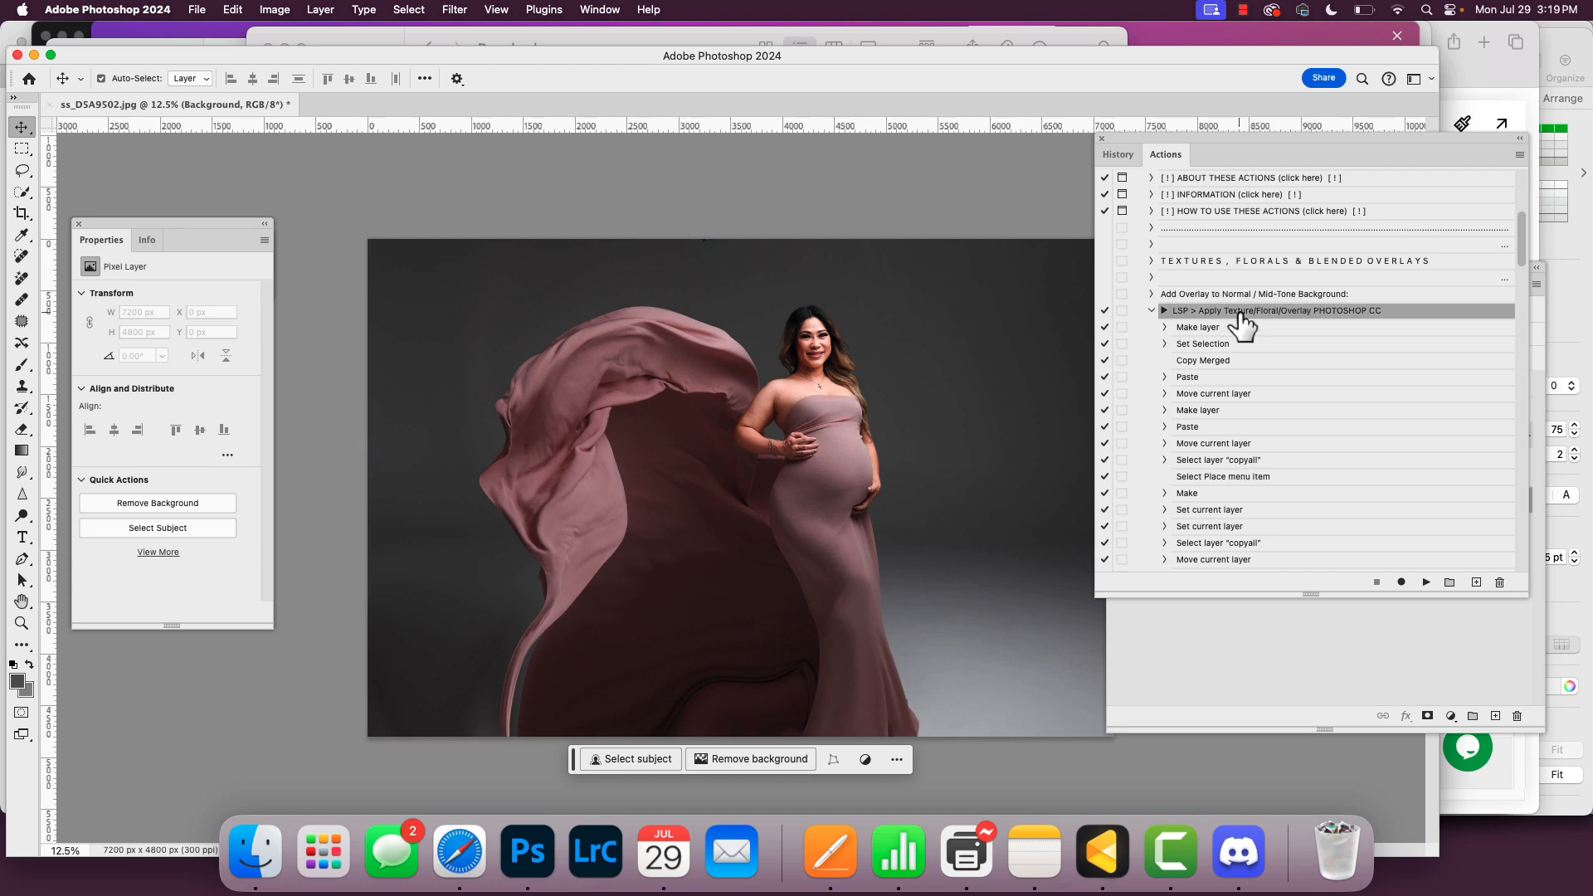
{"action": "left_click", "coordinate": [1427, 583]}
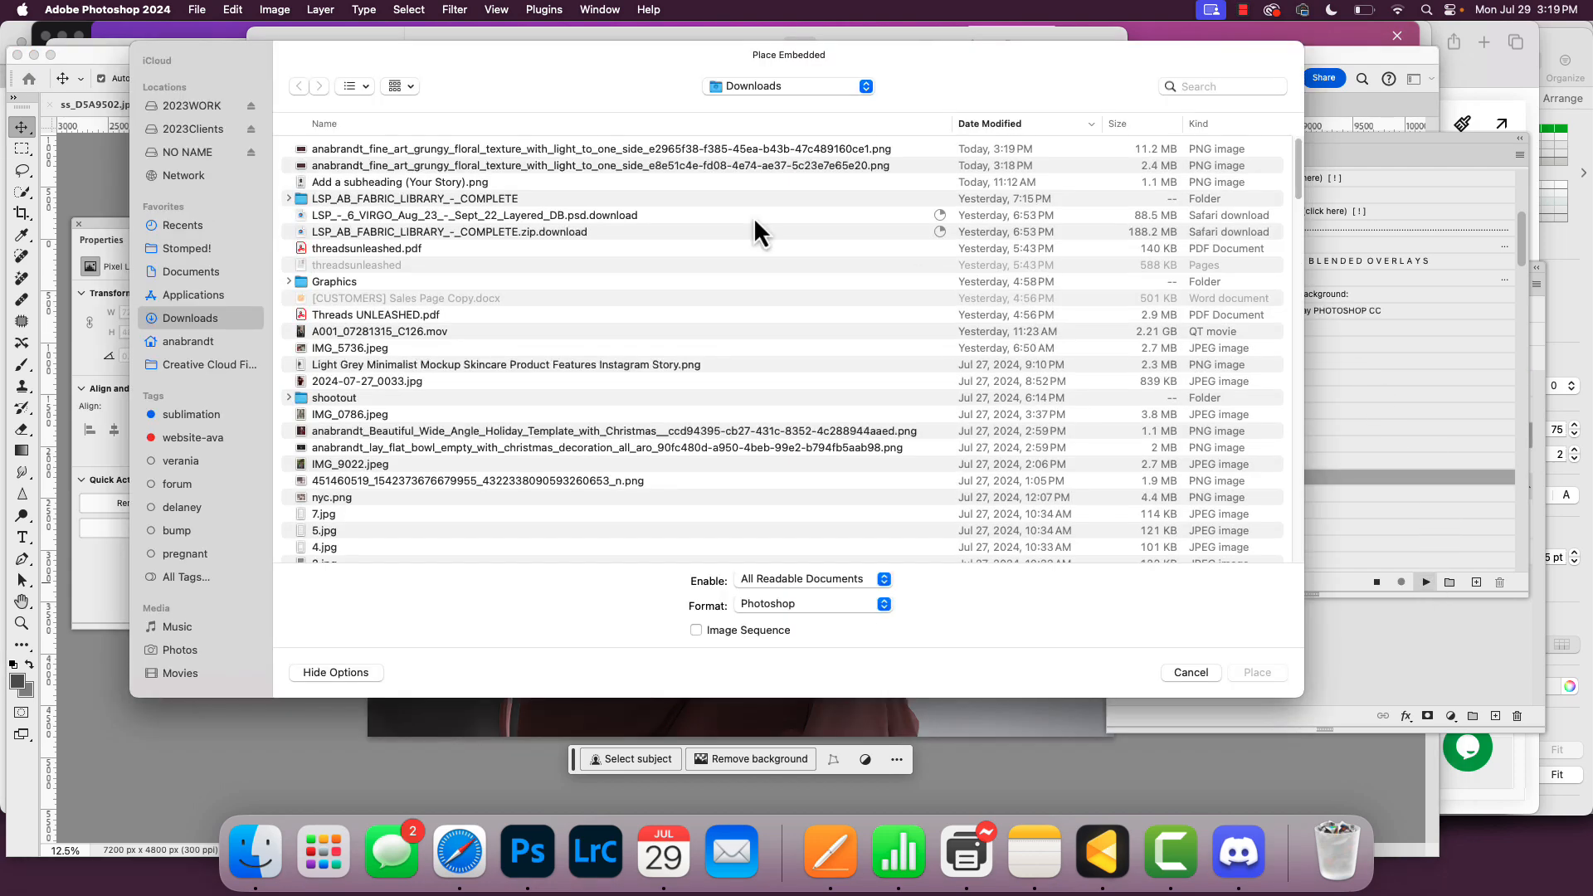
{"action": "double_click", "coordinate": [443, 151]}
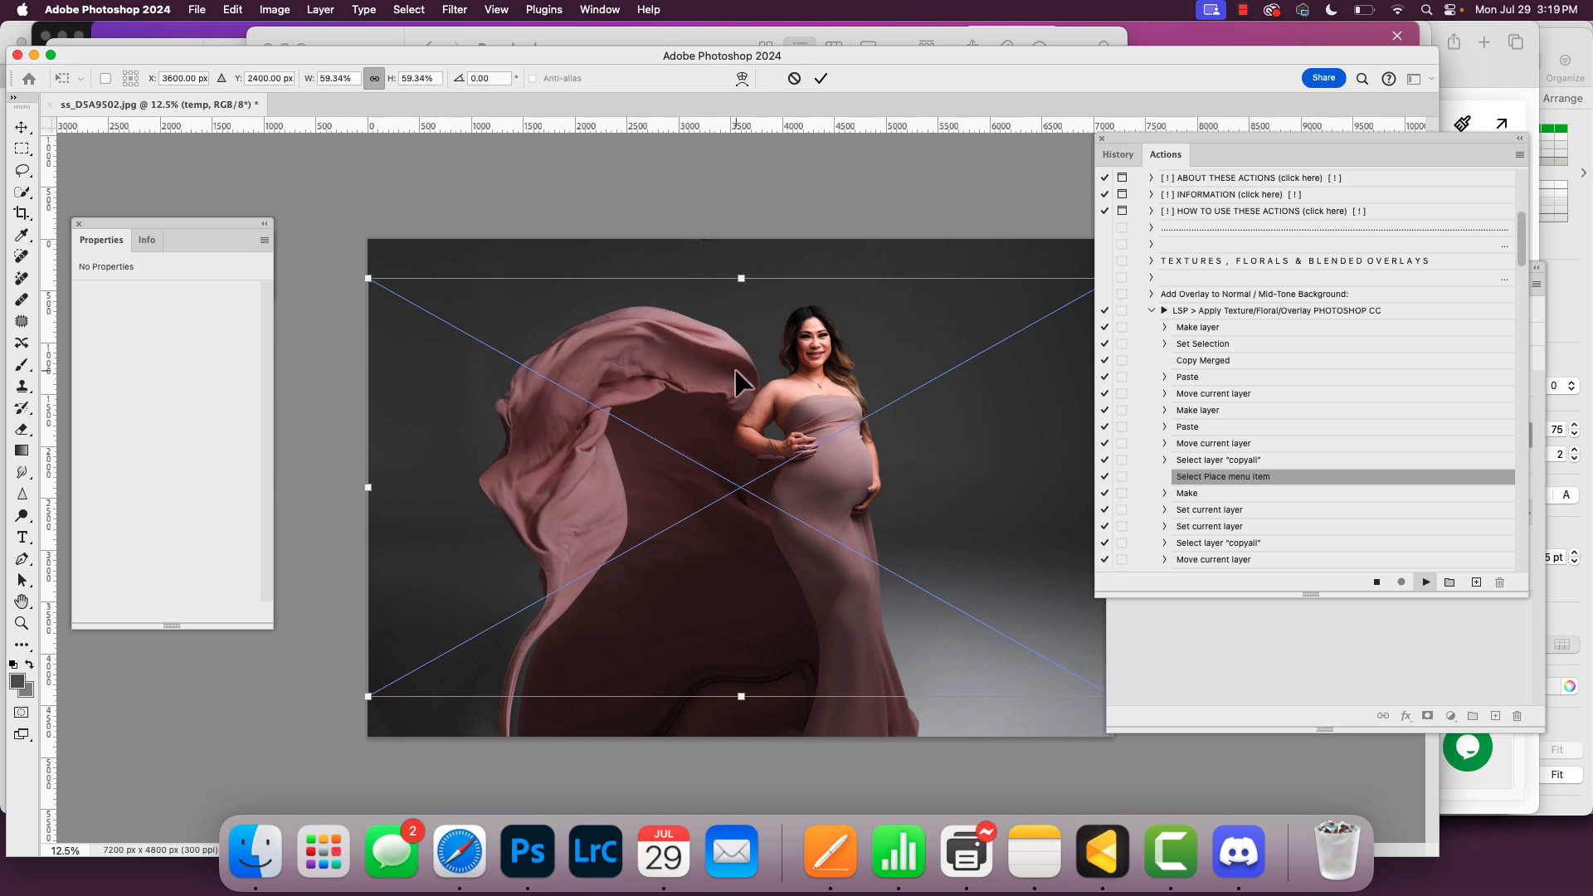
Step: Try to extend the placed floral texture up to the canvas's upper edge at about 65% scale and commit it
{"action": "left_click_drag", "start_coordinate": [739, 280], "coordinate": [741, 239]}
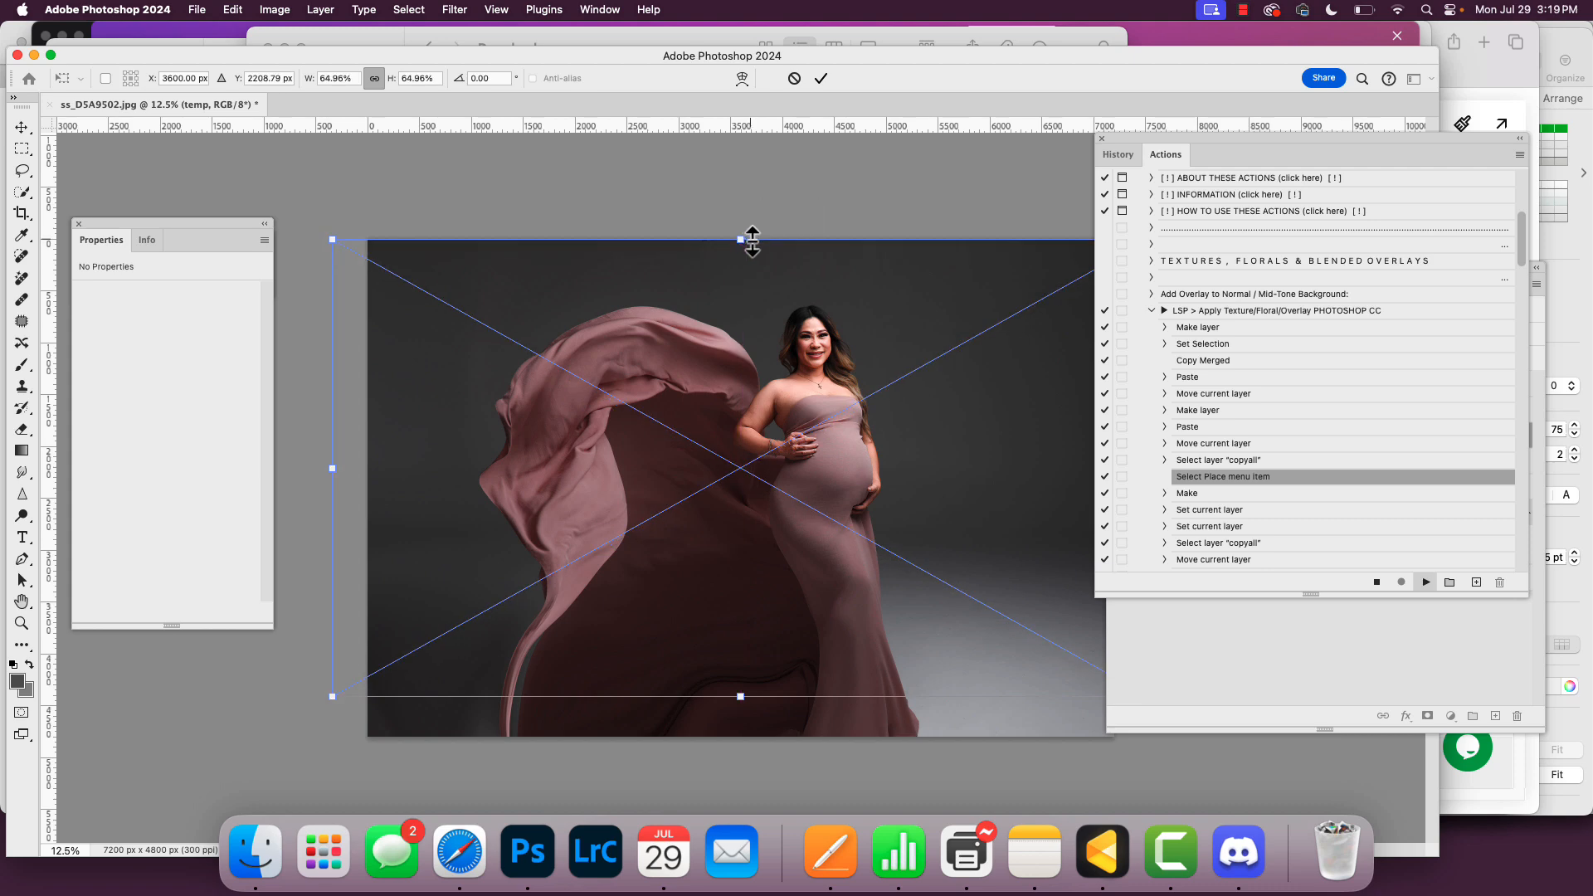
{"action": "left_click", "coordinate": [320, 11]}
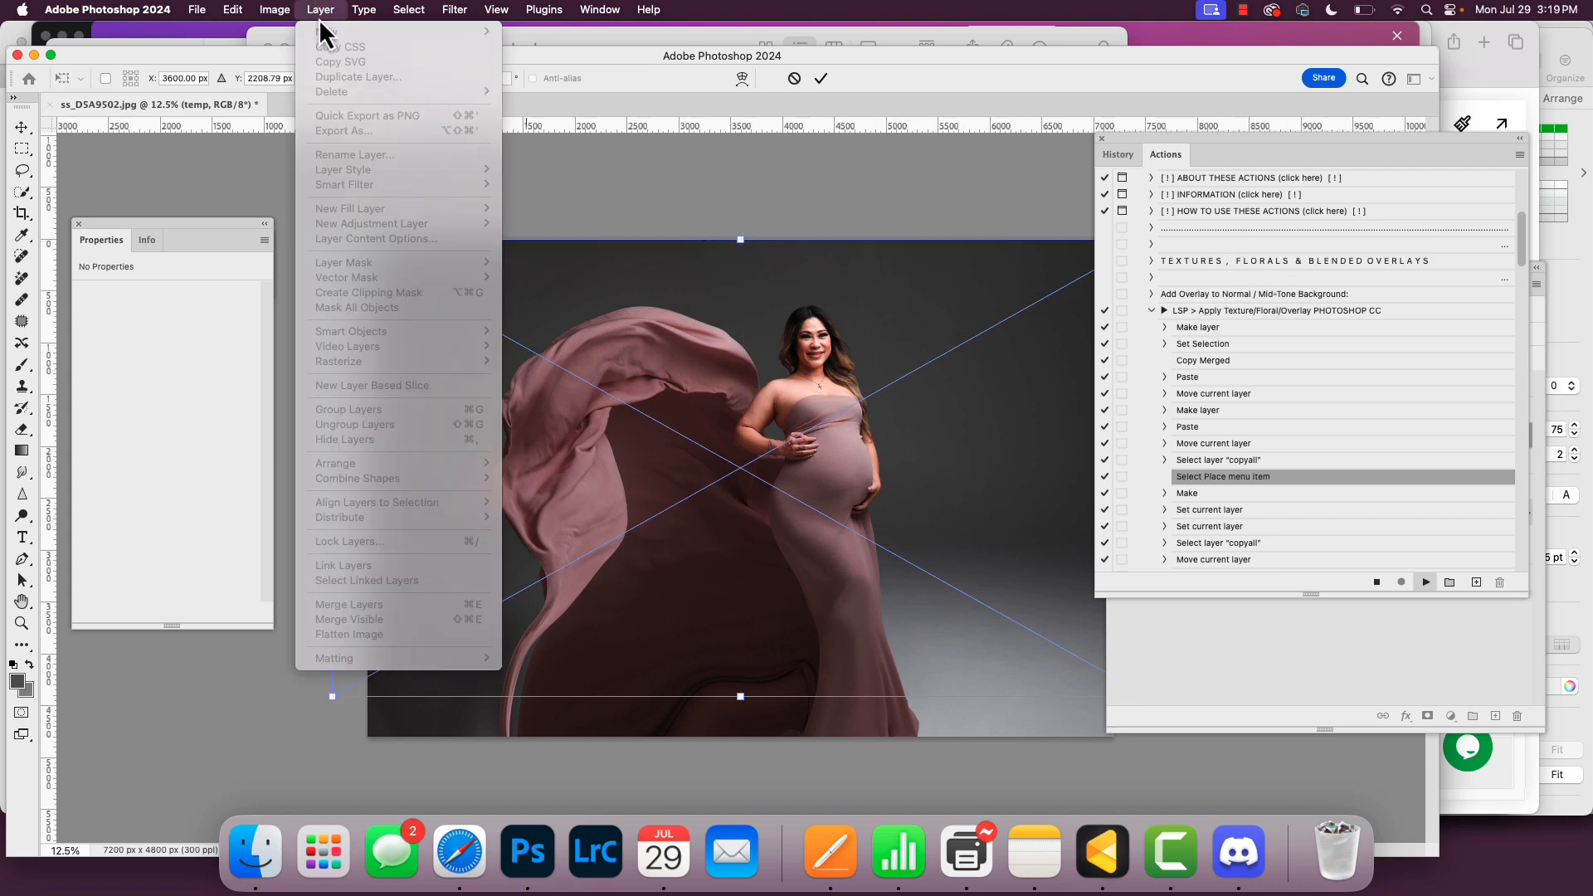
{"action": "left_click", "coordinate": [990, 543]}
{"action": "key", "text": "Return"}
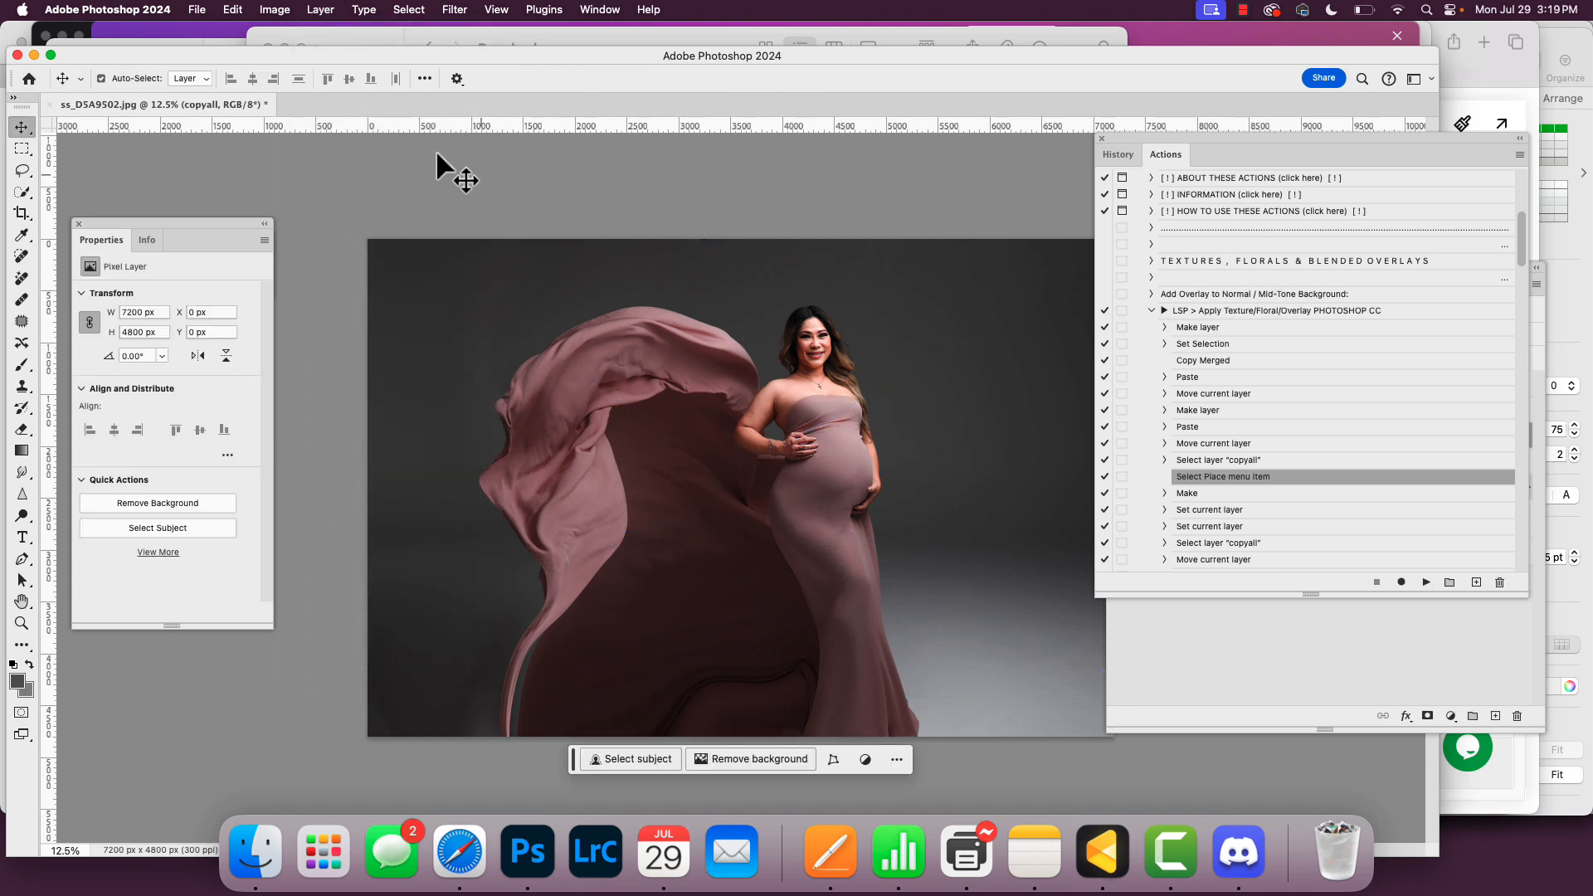
Step: Flatten the portrait document into a single layer, discarding the hidden layers
{"action": "left_click", "coordinate": [316, 10]}
{"action": "left_click", "coordinate": [397, 611]}
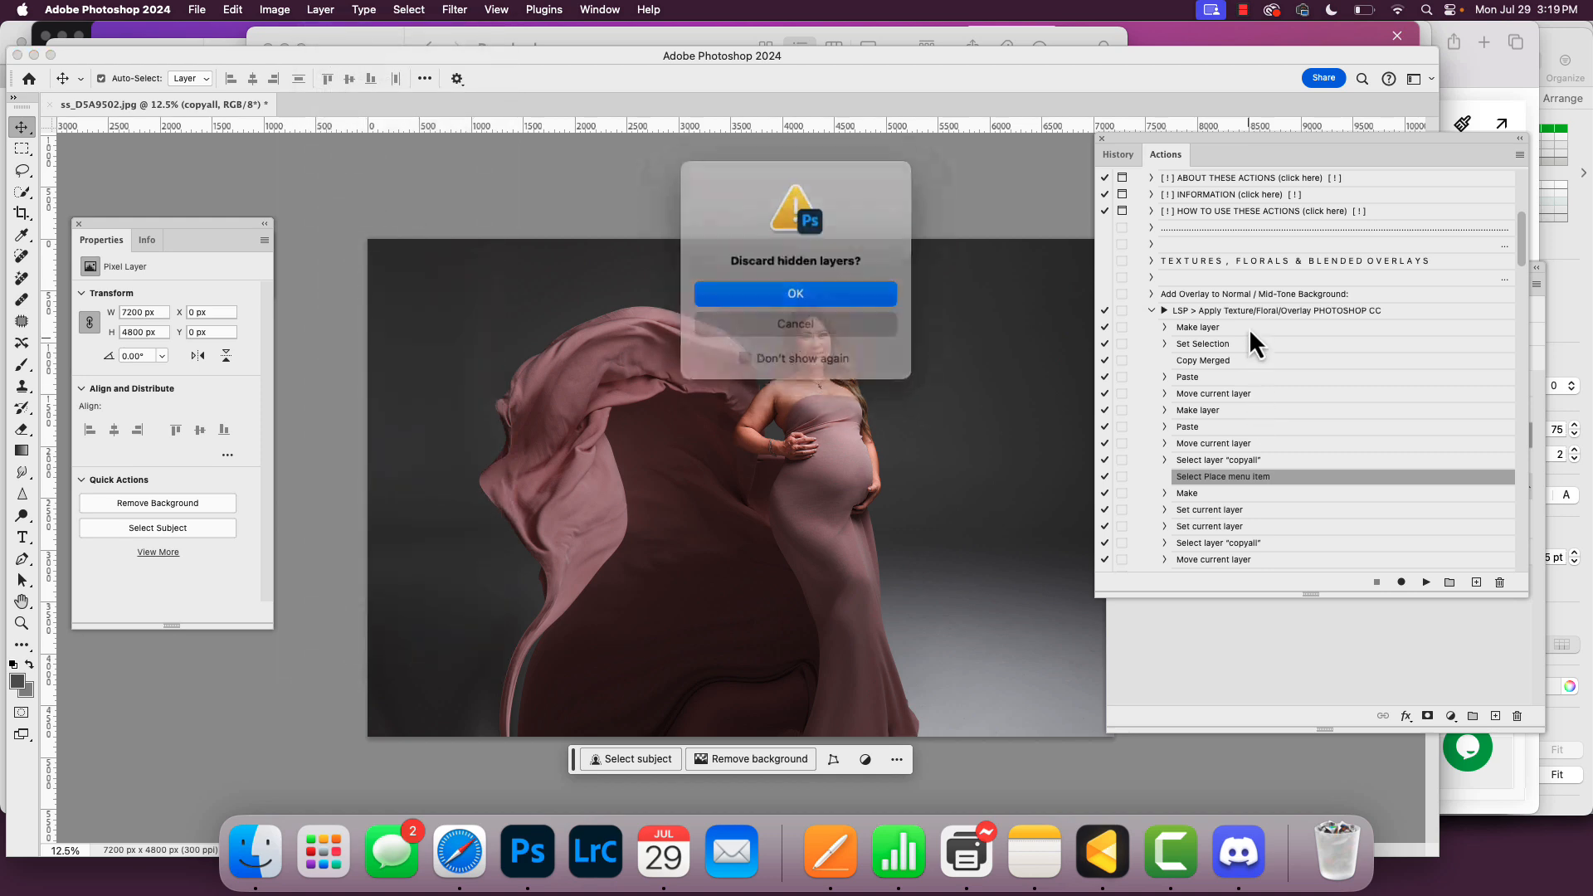
{"action": "left_click", "coordinate": [840, 297]}
Step: Run "LSP > Apply Texture/Floral/Overlay PHOTOSHOP CC" on the flattened portrait and place the newest grungy floral PNG from Downloads
{"action": "left_click", "coordinate": [1280, 310]}
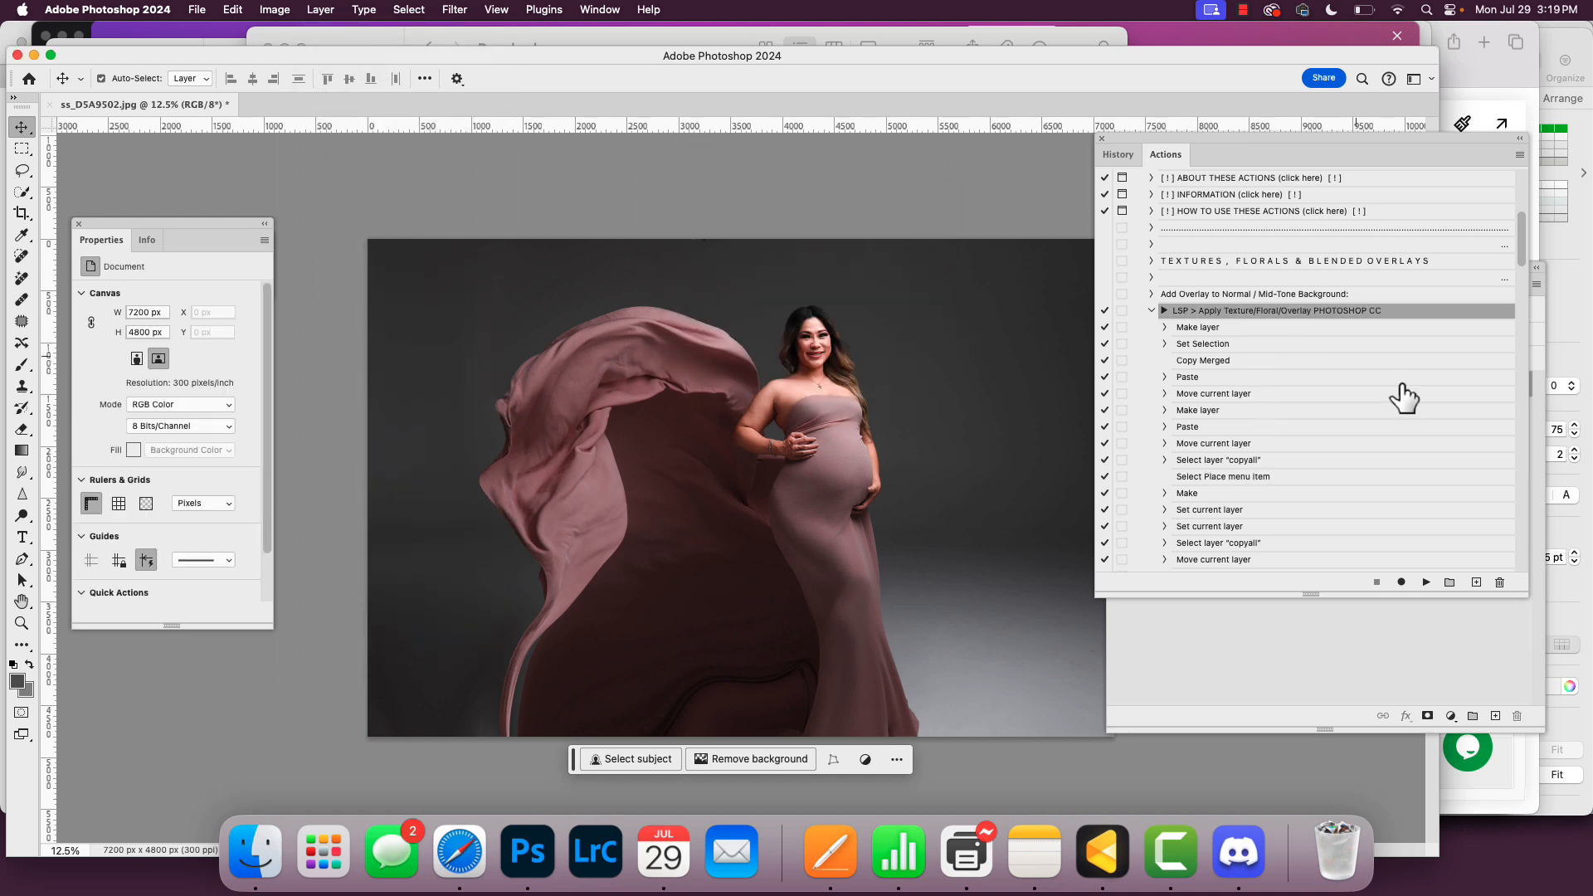
{"action": "left_click", "coordinate": [1427, 583]}
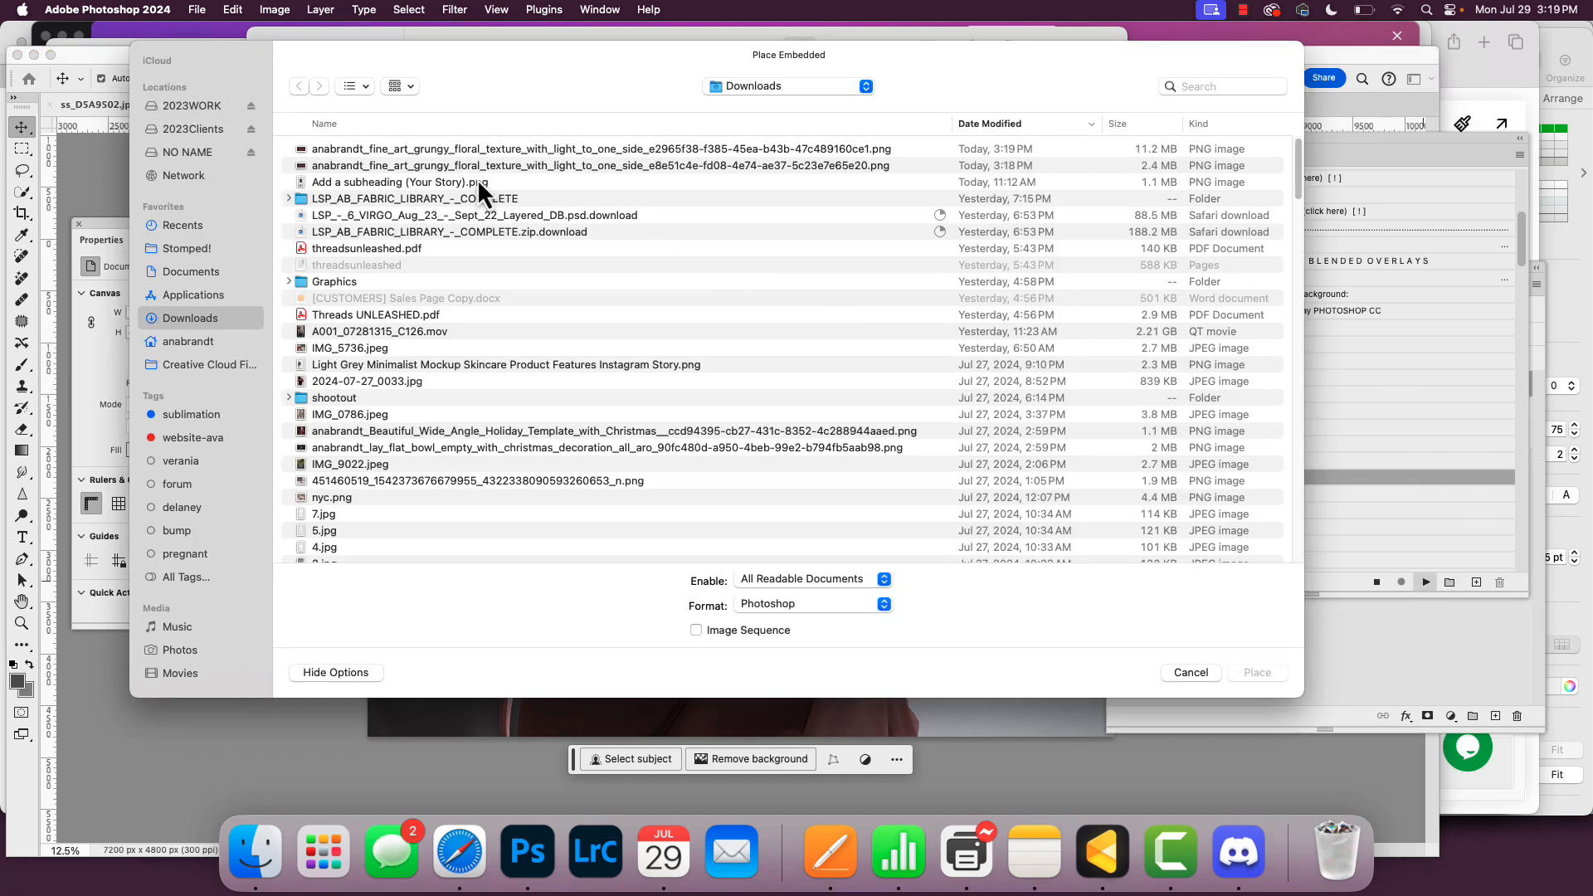
{"action": "double_click", "coordinate": [474, 151]}
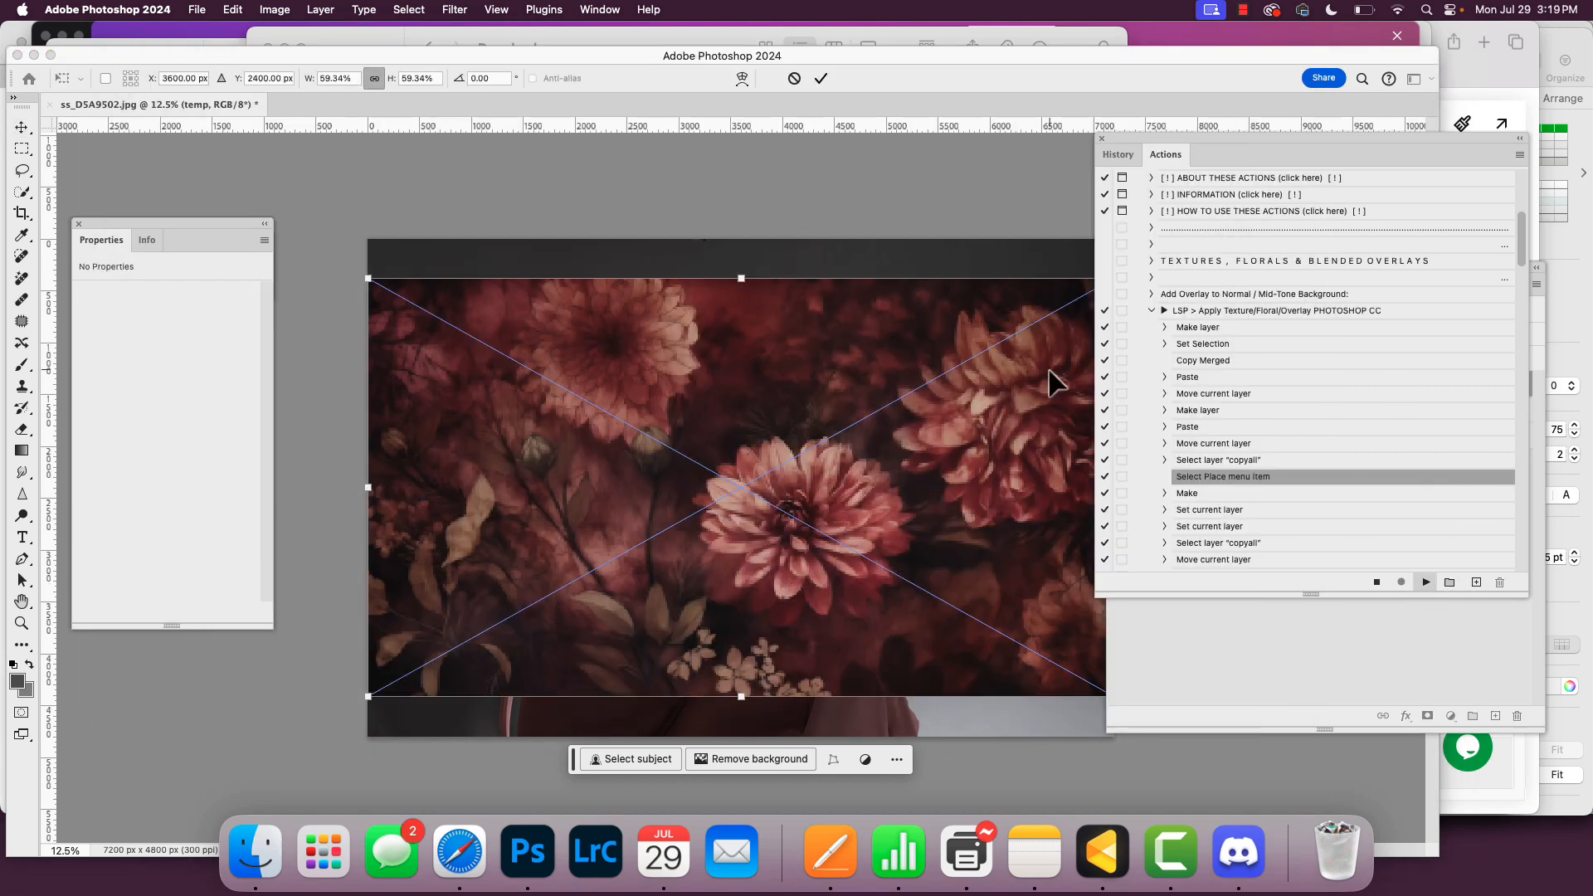
Step: Enlarge the placed floral texture to about 8750 by 4904 px so it covers the whole canvas, and apply it
{"action": "left_click_drag", "start_coordinate": [741, 278], "coordinate": [741, 248]}
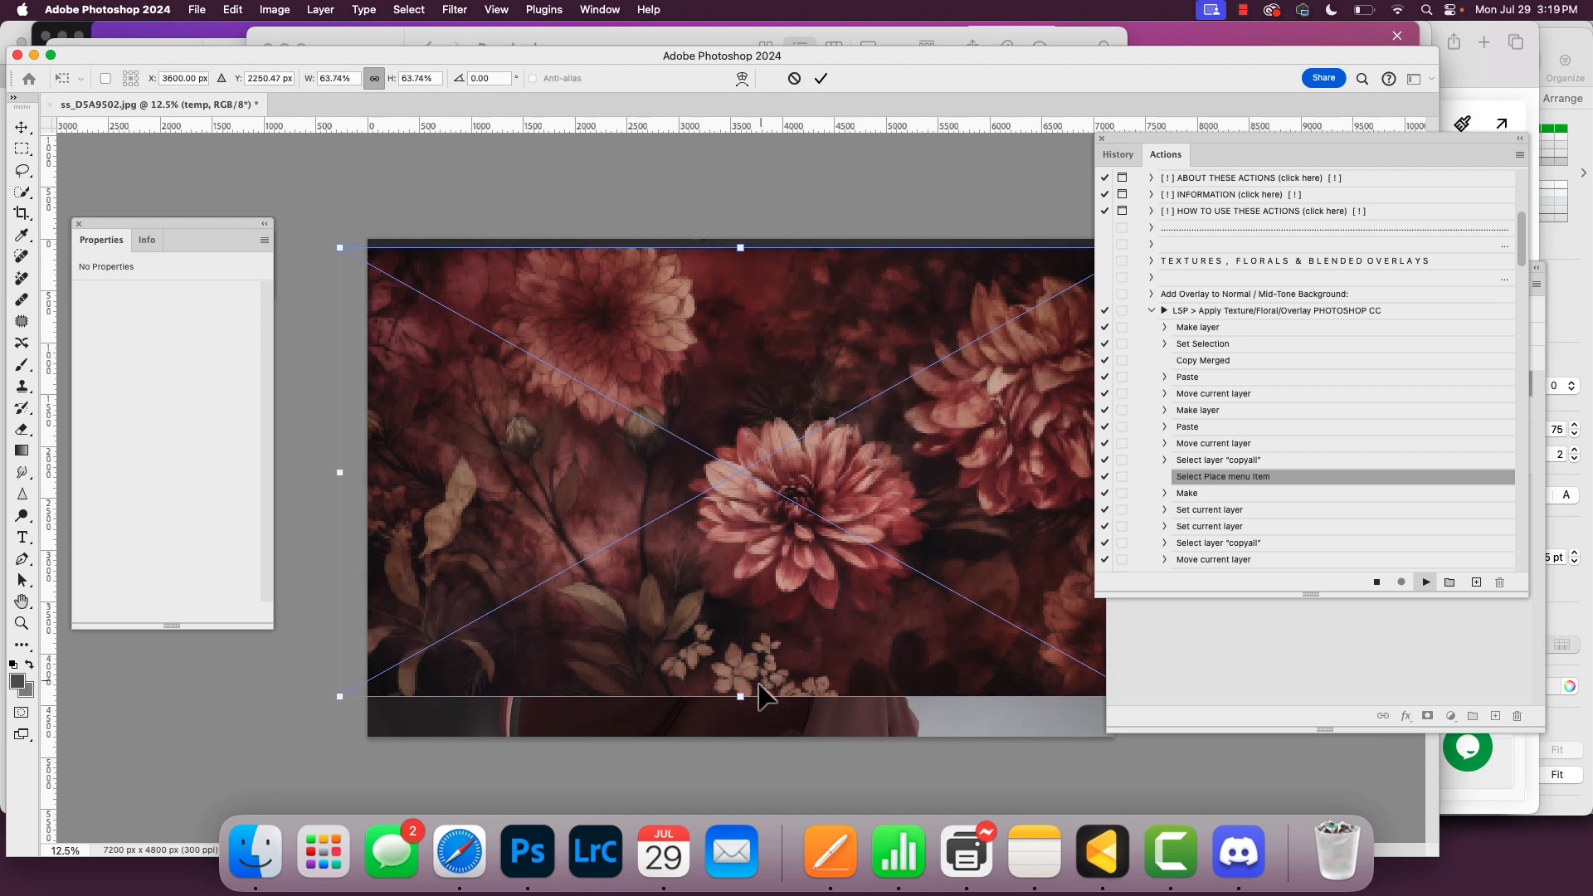
{"action": "left_click_drag", "start_coordinate": [741, 696], "coordinate": [751, 730]}
{"action": "left_click_drag", "start_coordinate": [739, 247], "coordinate": [776, 204]}
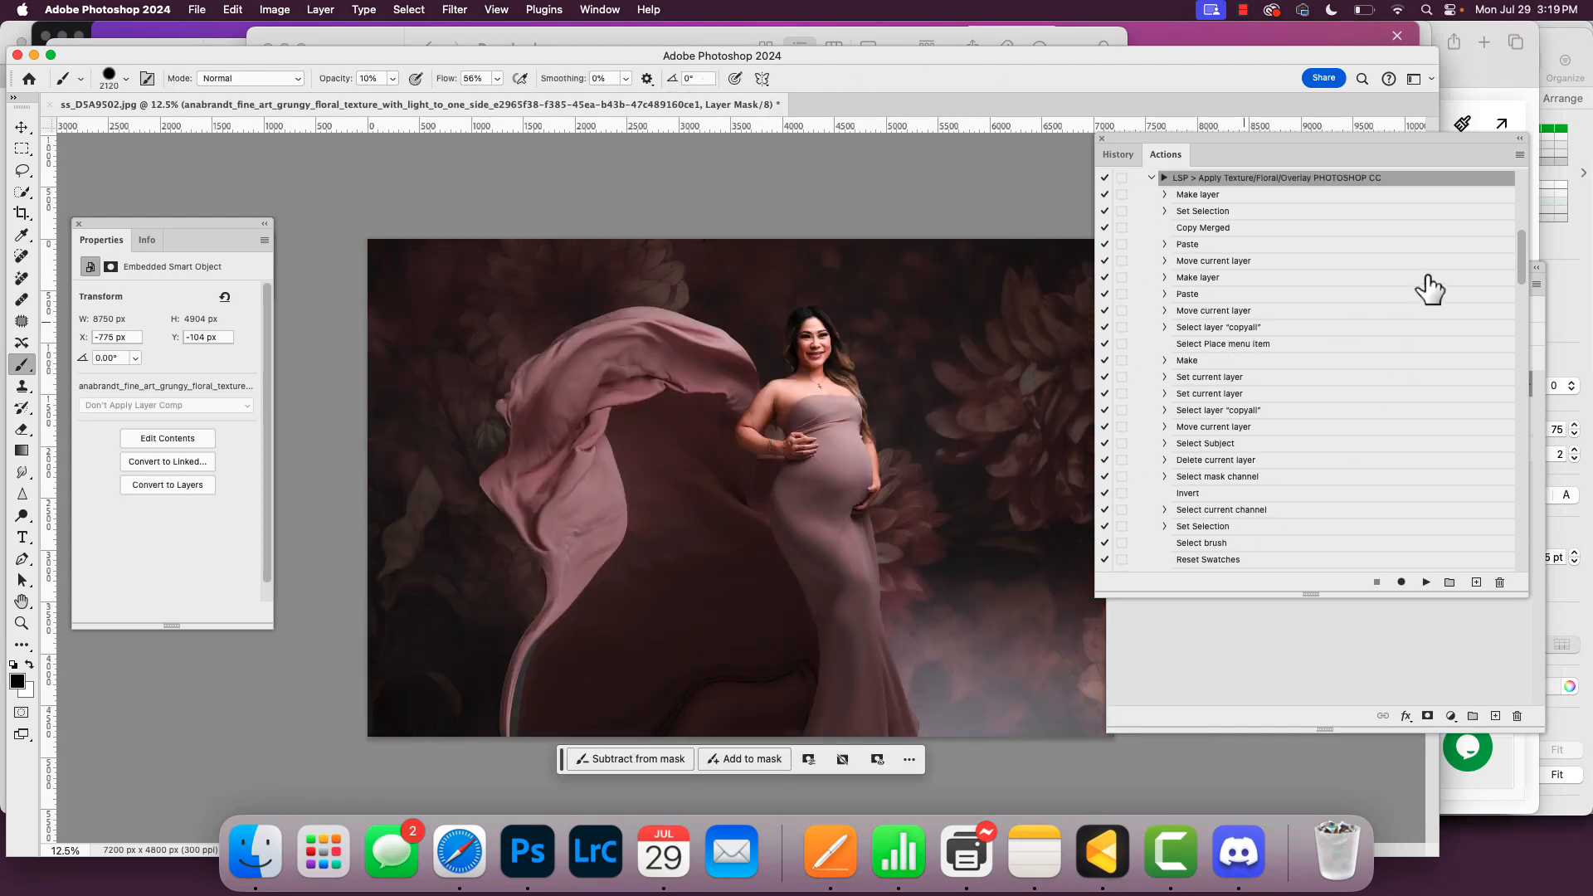
Step: Move the Actions panel aside and collapse it to uncover the layer list
{"action": "left_click_drag", "start_coordinate": [1253, 138], "coordinate": [1283, 224]}
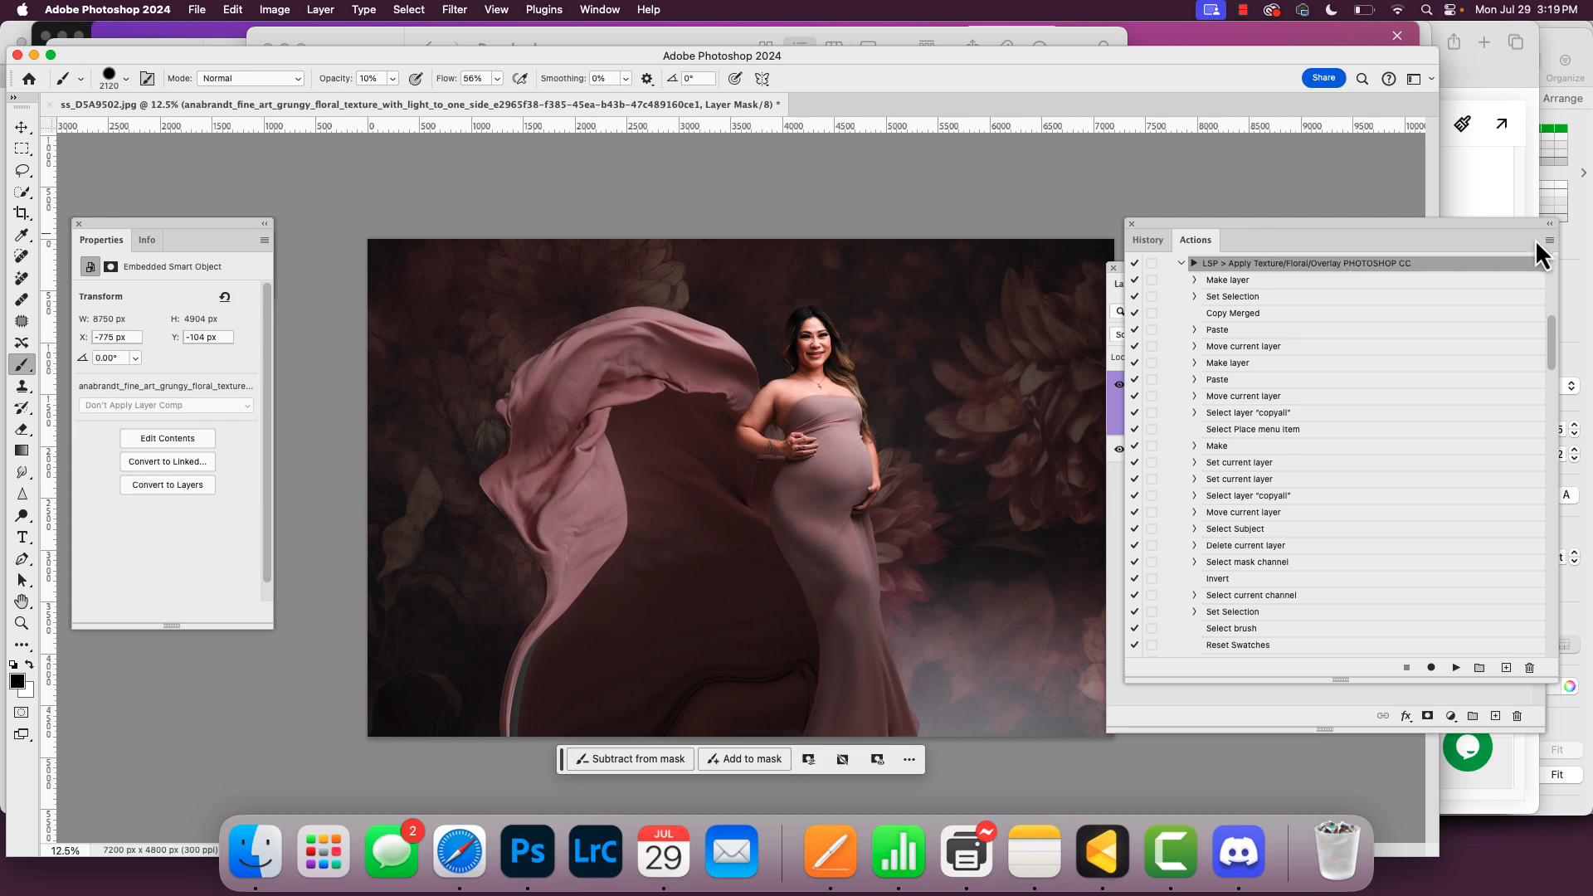
{"action": "left_click", "coordinate": [1548, 225]}
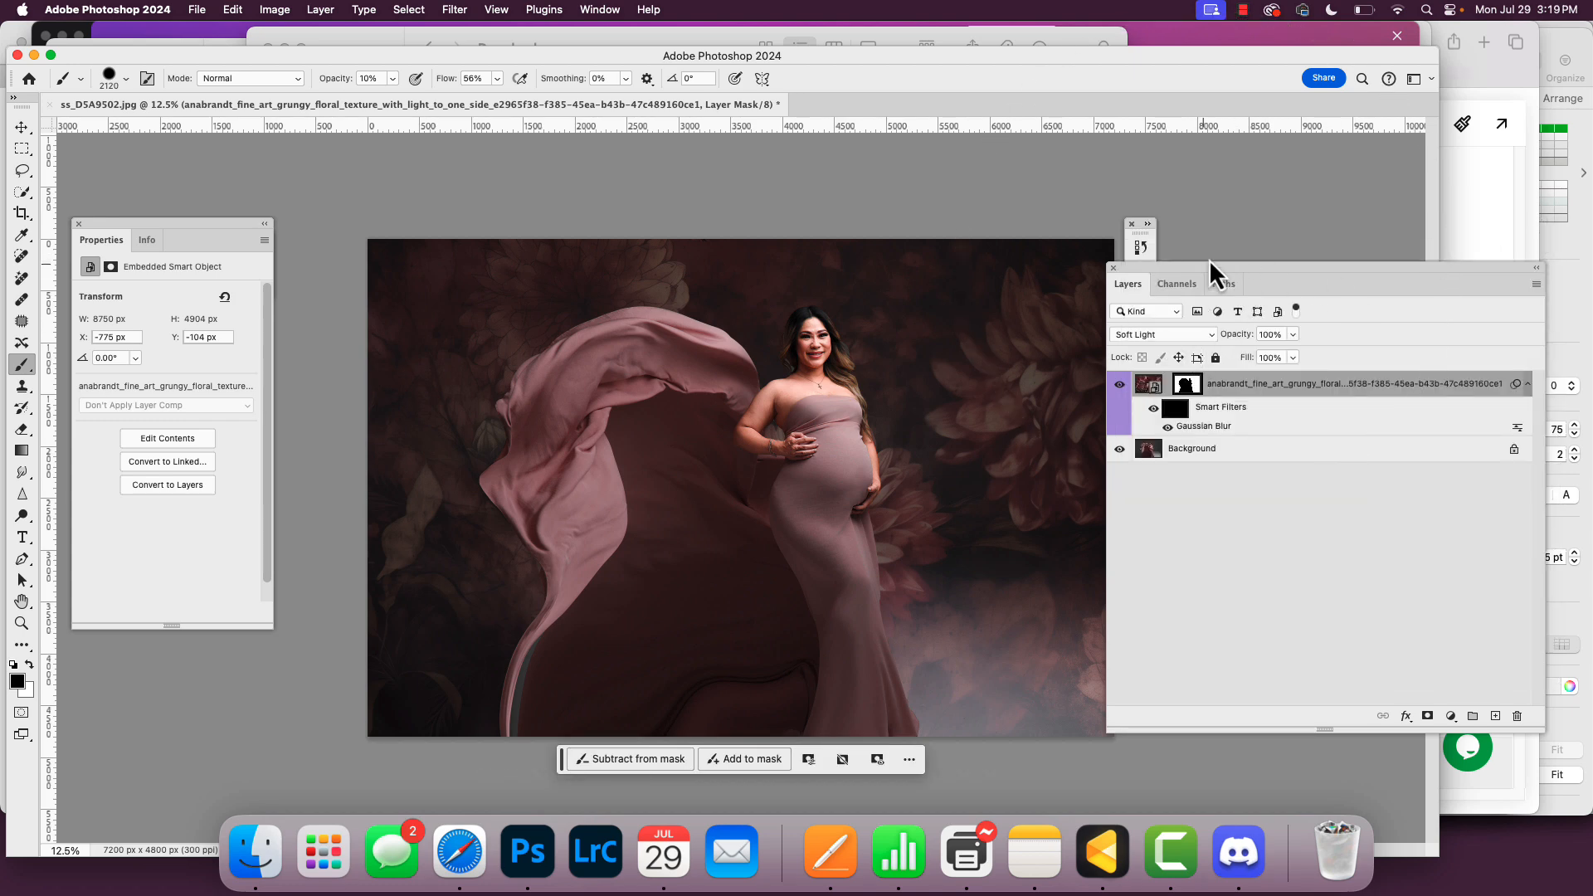
Step: Move the layer list clear of the portrait and keep the floral texture's blend mode at Soft Light
{"action": "left_click_drag", "start_coordinate": [1206, 266], "coordinate": [1275, 171]}
{"action": "left_click", "coordinate": [1242, 241]}
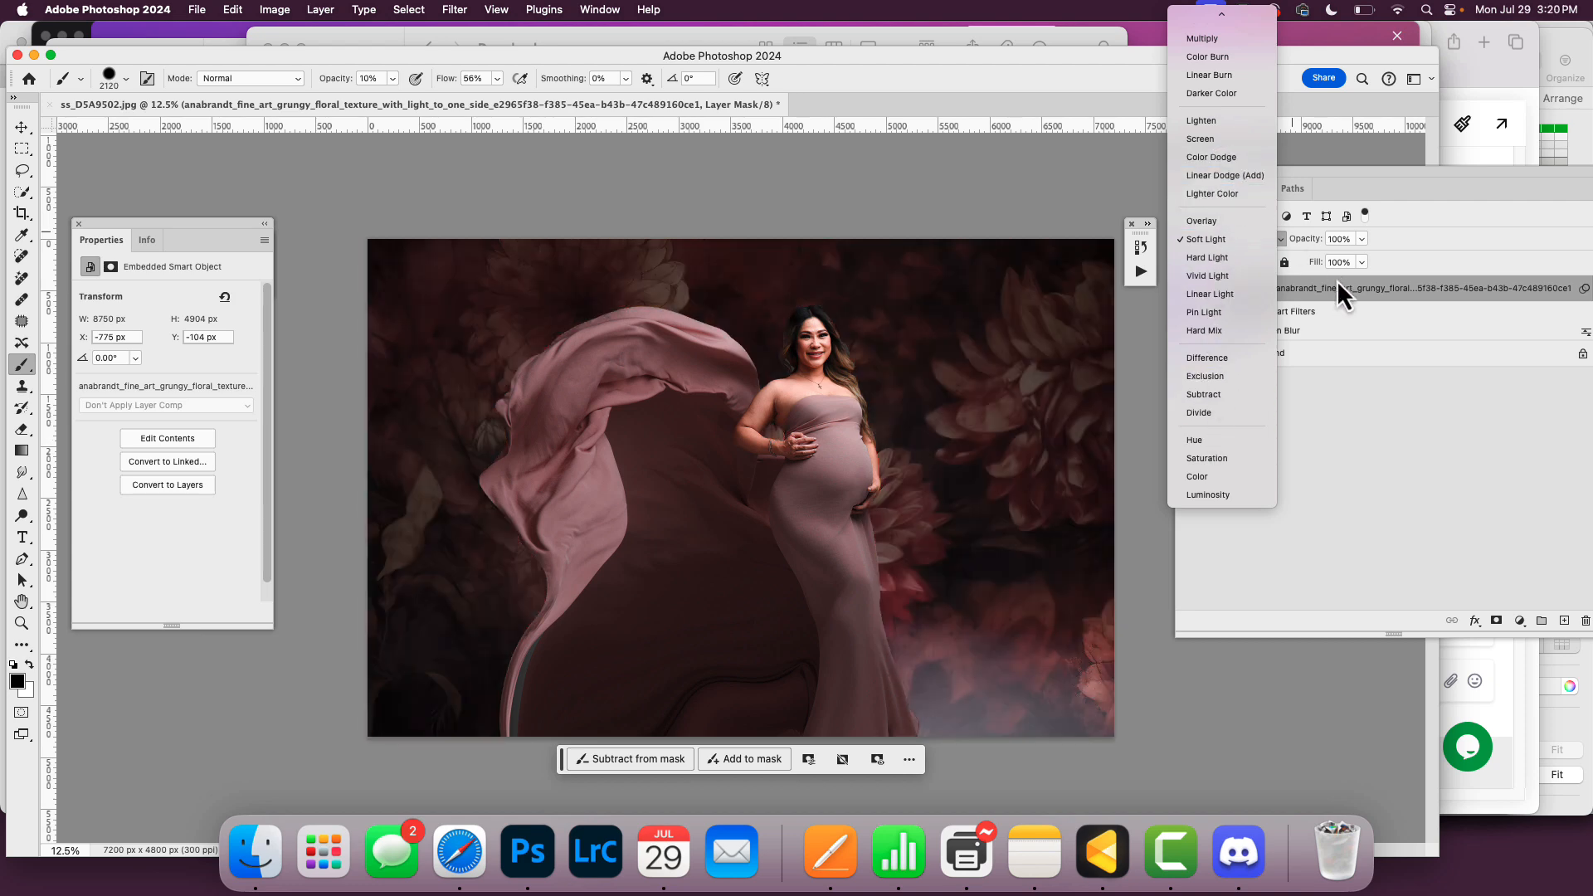
{"action": "left_click", "coordinate": [1217, 241]}
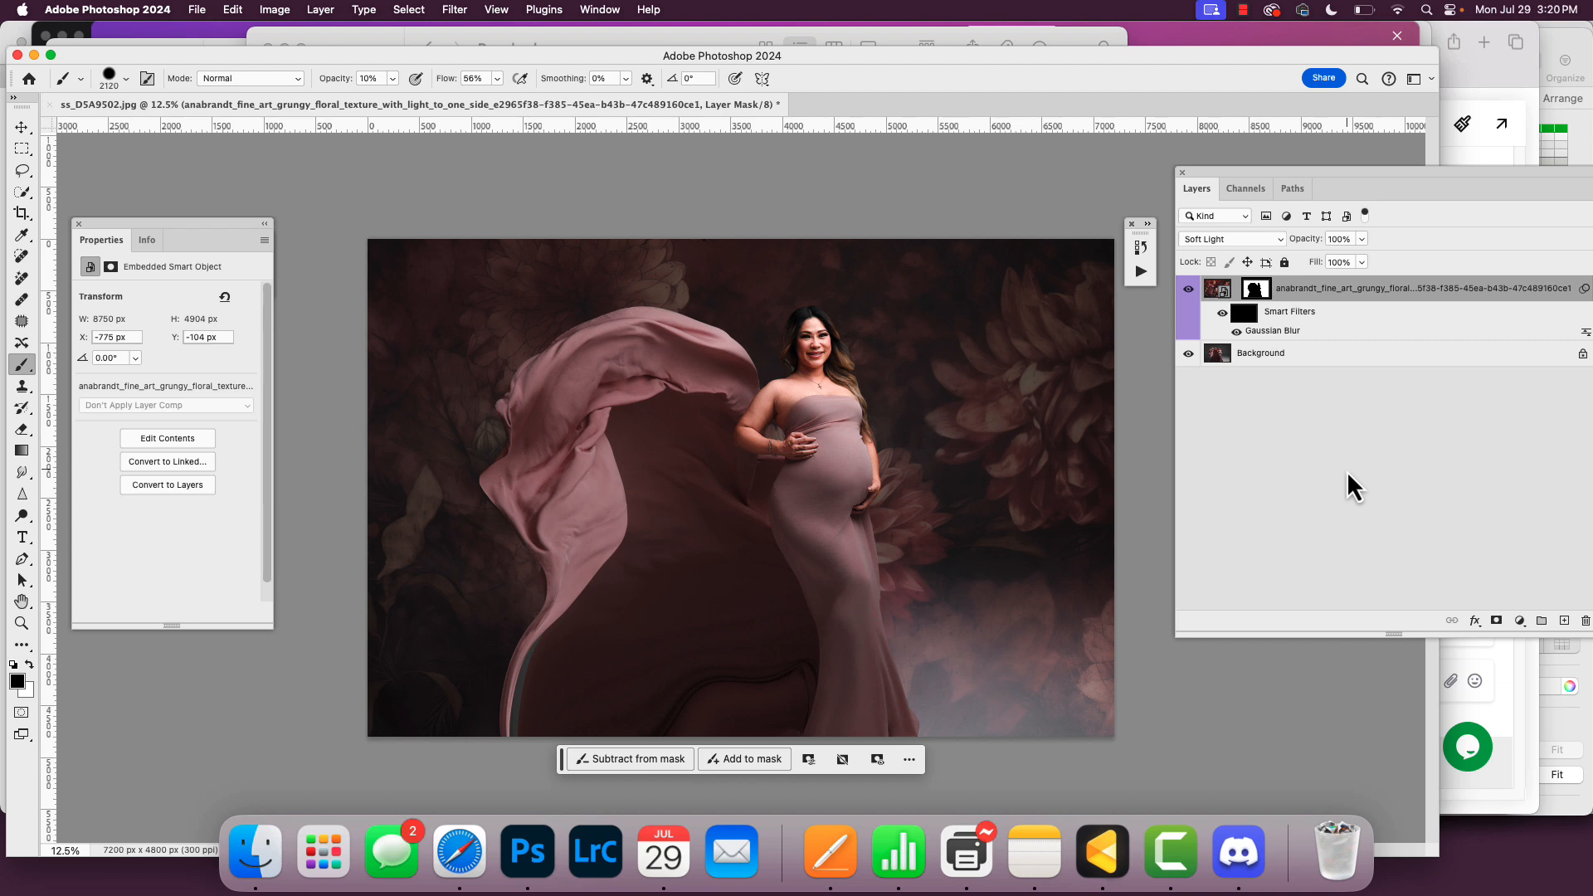
Step: Toggle the floral texture layer's visibility to compare the portrait with and without it, leaving the layer hidden
{"action": "left_click", "coordinate": [1188, 290]}
{"action": "left_click", "coordinate": [1188, 290]}
{"action": "left_click", "coordinate": [1189, 290]}
{"action": "left_click", "coordinate": [1189, 290]}
{"action": "left_click", "coordinate": [1188, 290]}
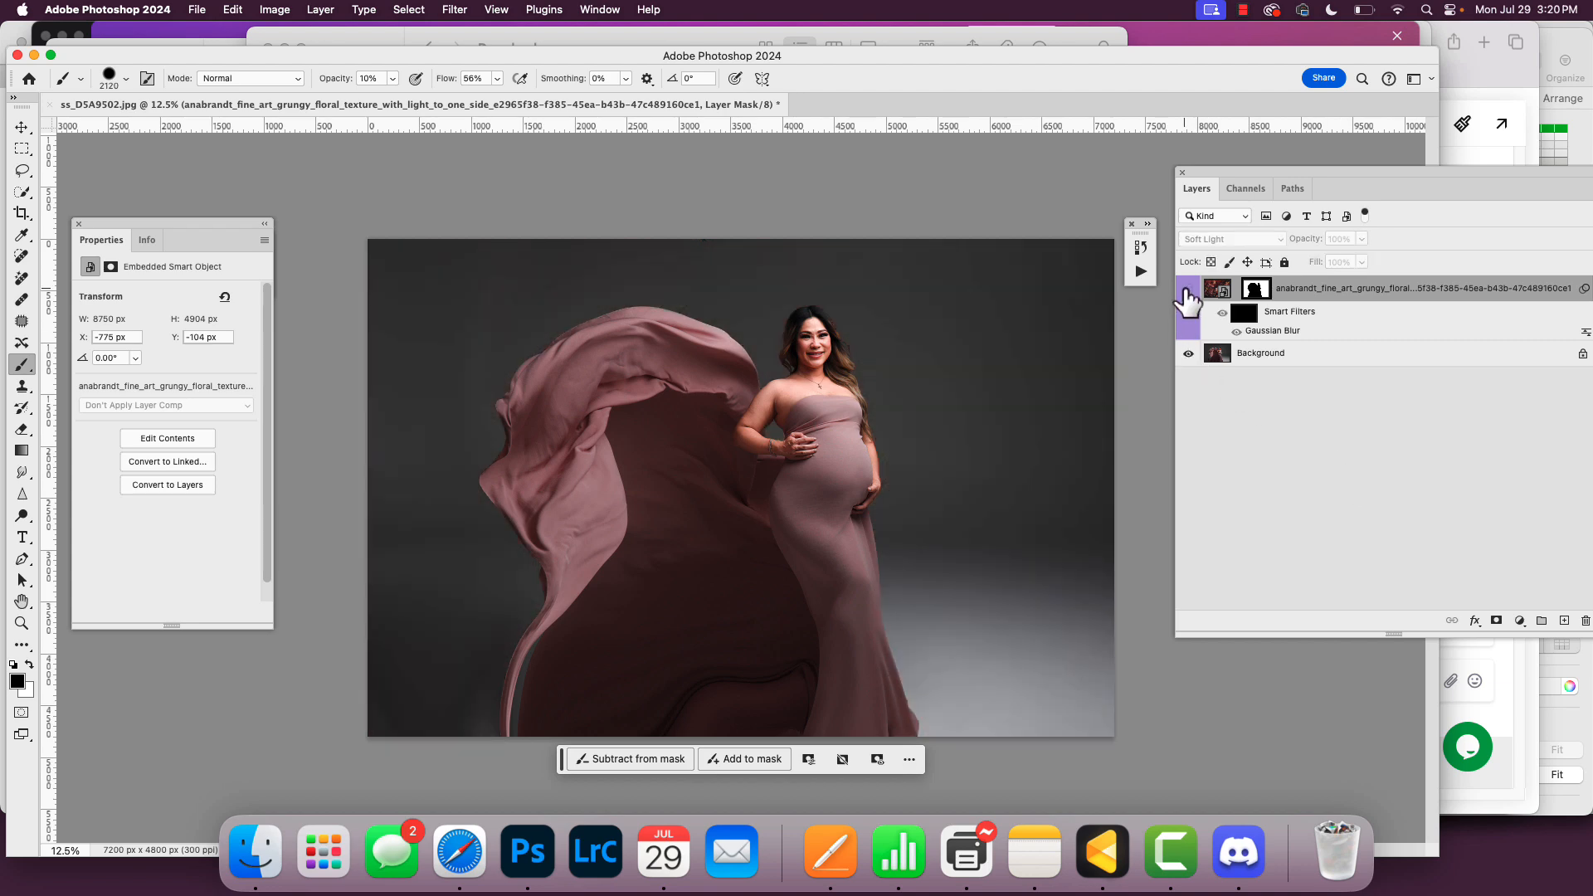
Step: Select the Background layer and flatten the image, discarding the hidden floral texture layer
{"action": "left_click", "coordinate": [1285, 355]}
{"action": "left_click", "coordinate": [320, 9]}
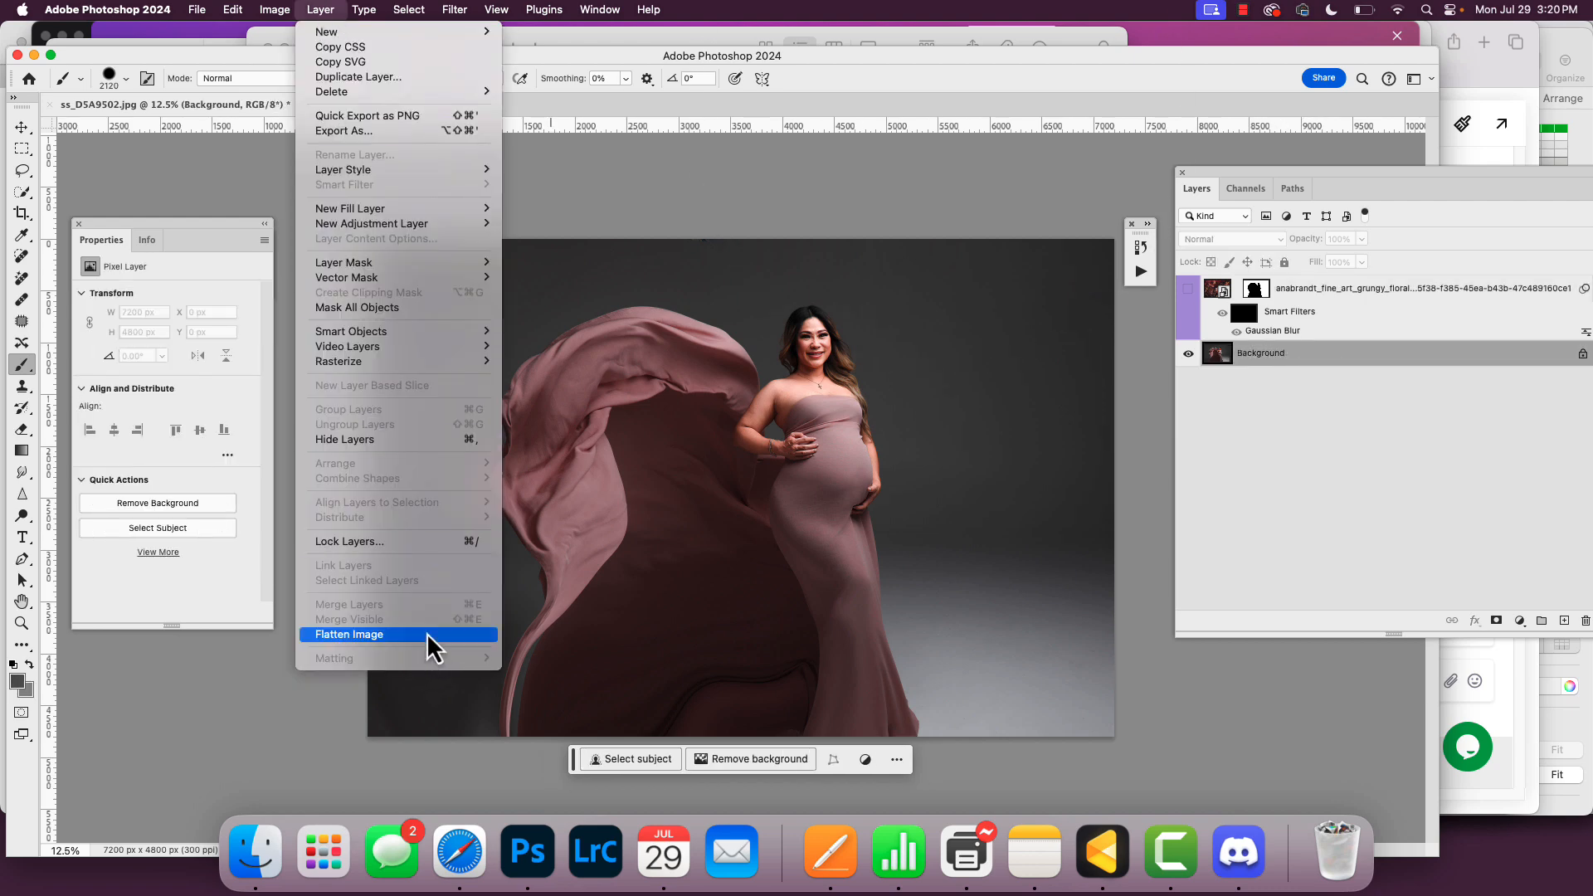
{"action": "left_click", "coordinate": [433, 635]}
{"action": "left_click", "coordinate": [747, 292]}
Step: Run "LSP > Apply Texture/Floral/Overlay PHOTOSHOP CC" on the flattened portrait again and place the newest grungy floral PNG from Downloads
{"action": "left_click", "coordinate": [599, 9]}
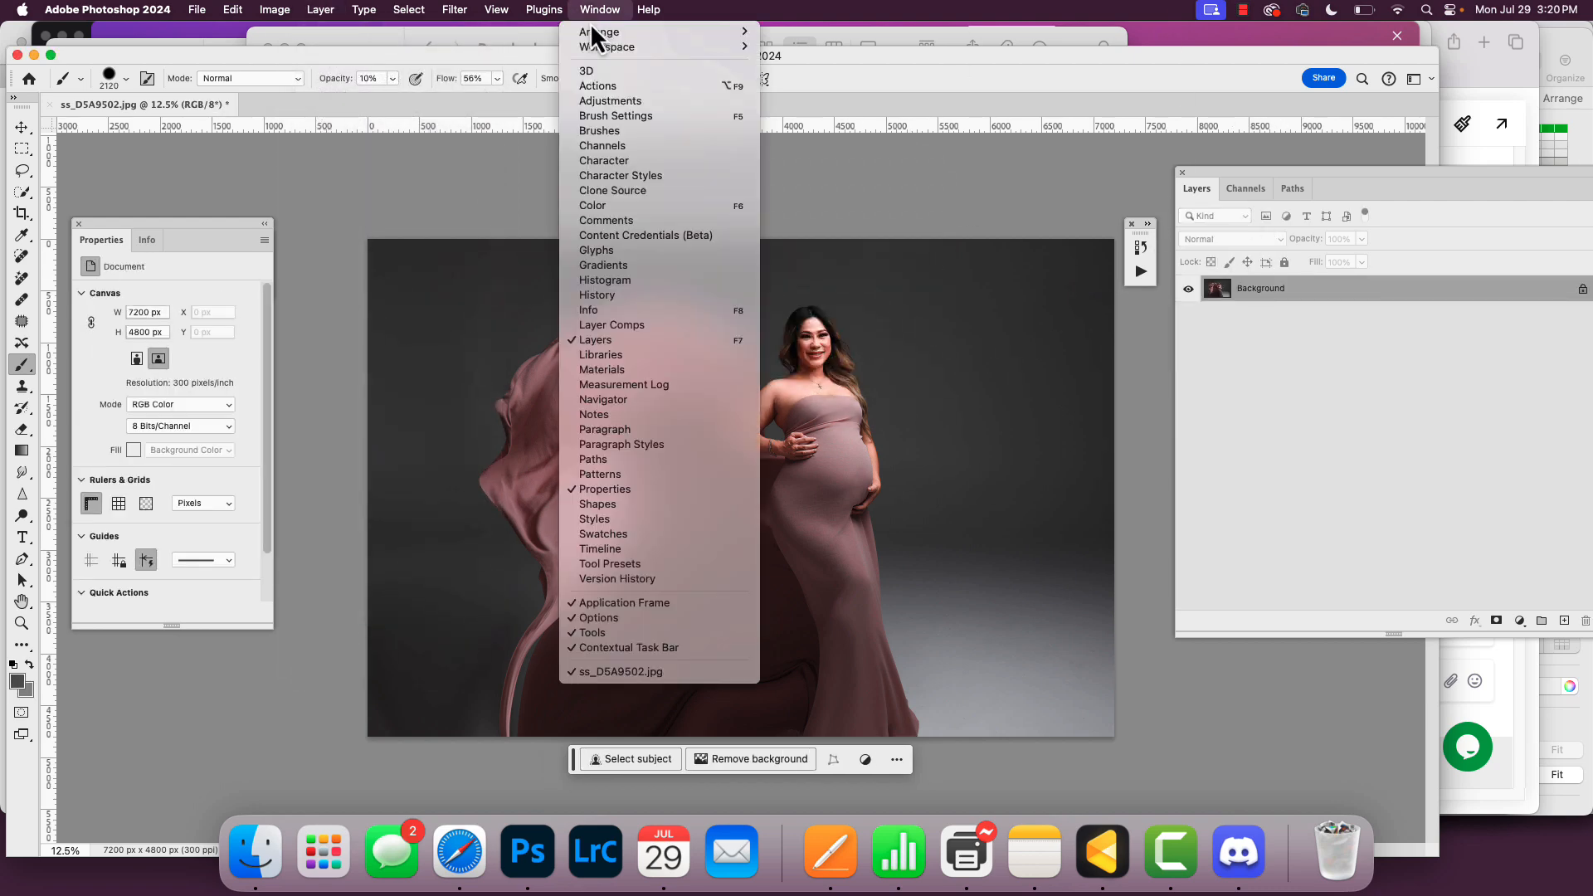
{"action": "left_click", "coordinate": [656, 88]}
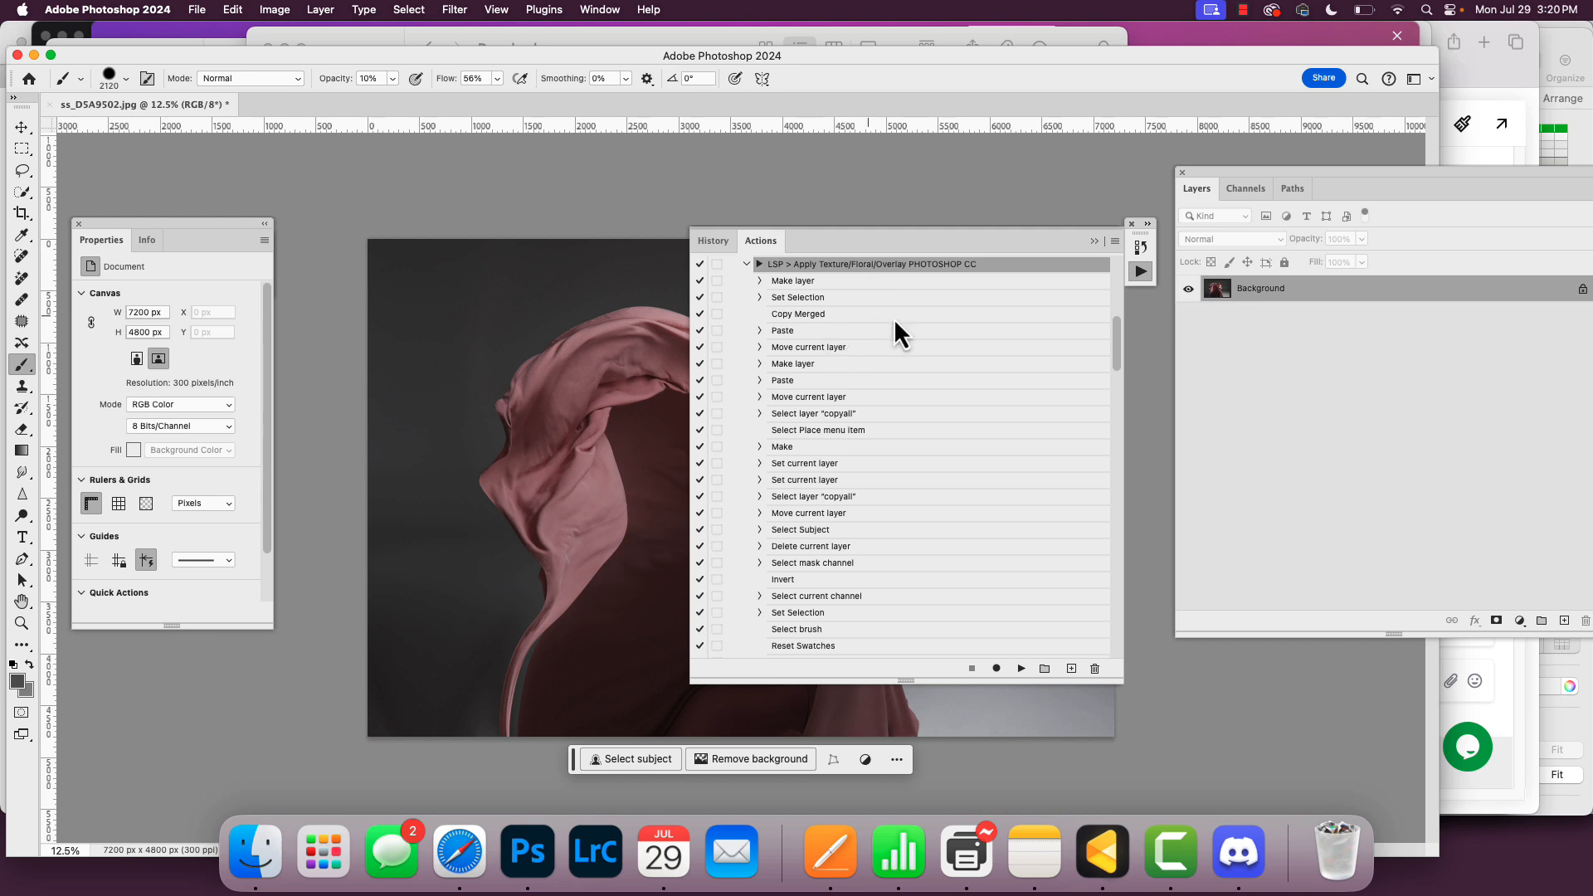
{"action": "scroll", "coordinate": [913, 325], "scroll_direction": "up", "scroll_amount": 8}
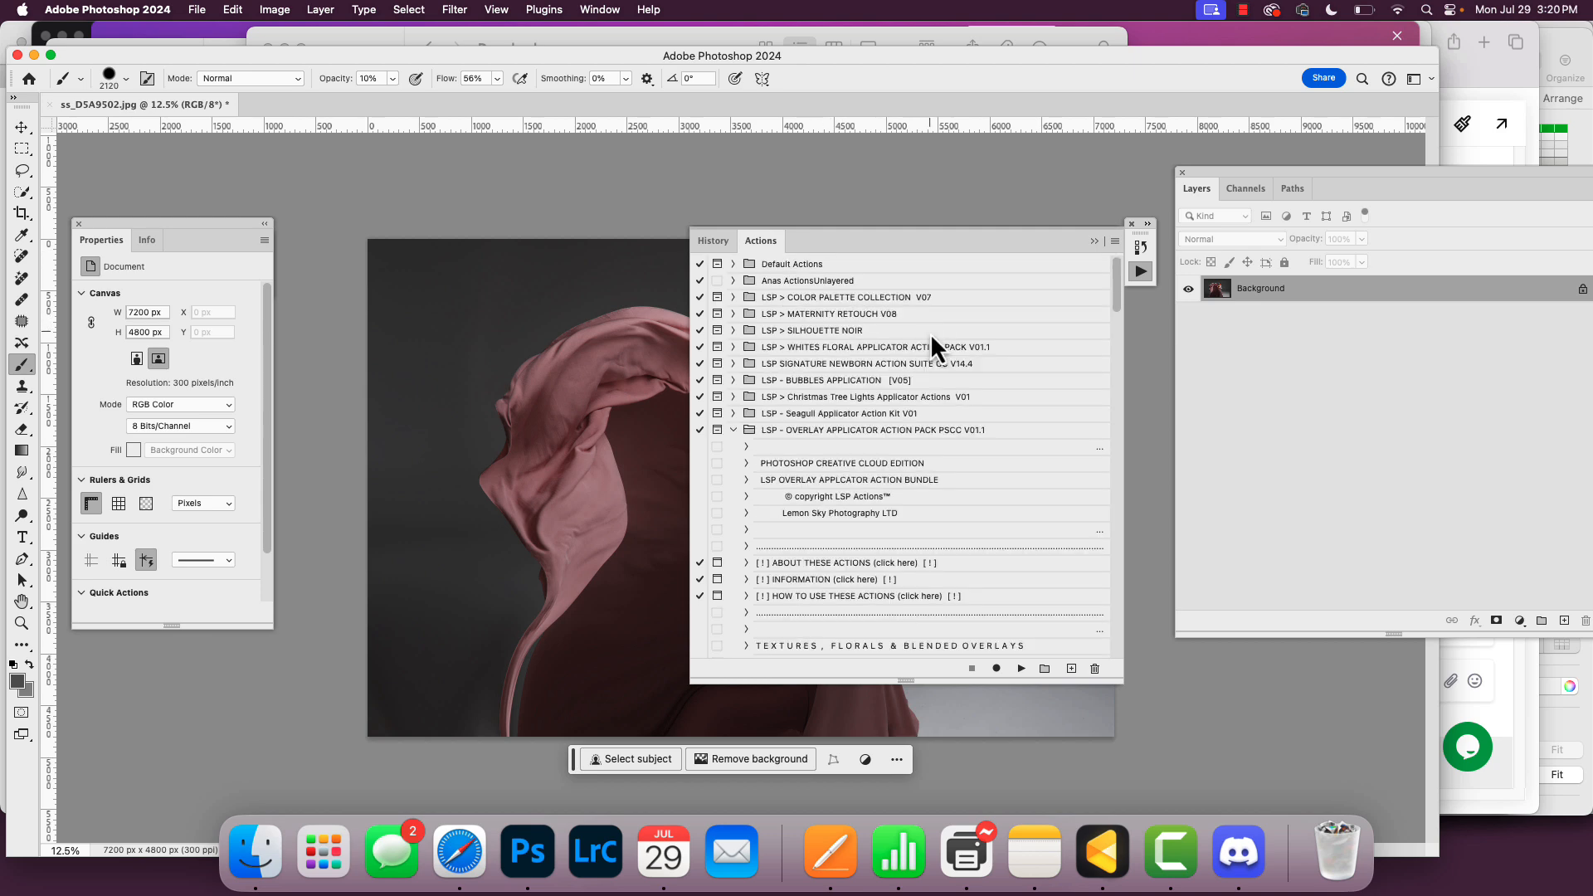
{"action": "left_click", "coordinate": [1021, 669]}
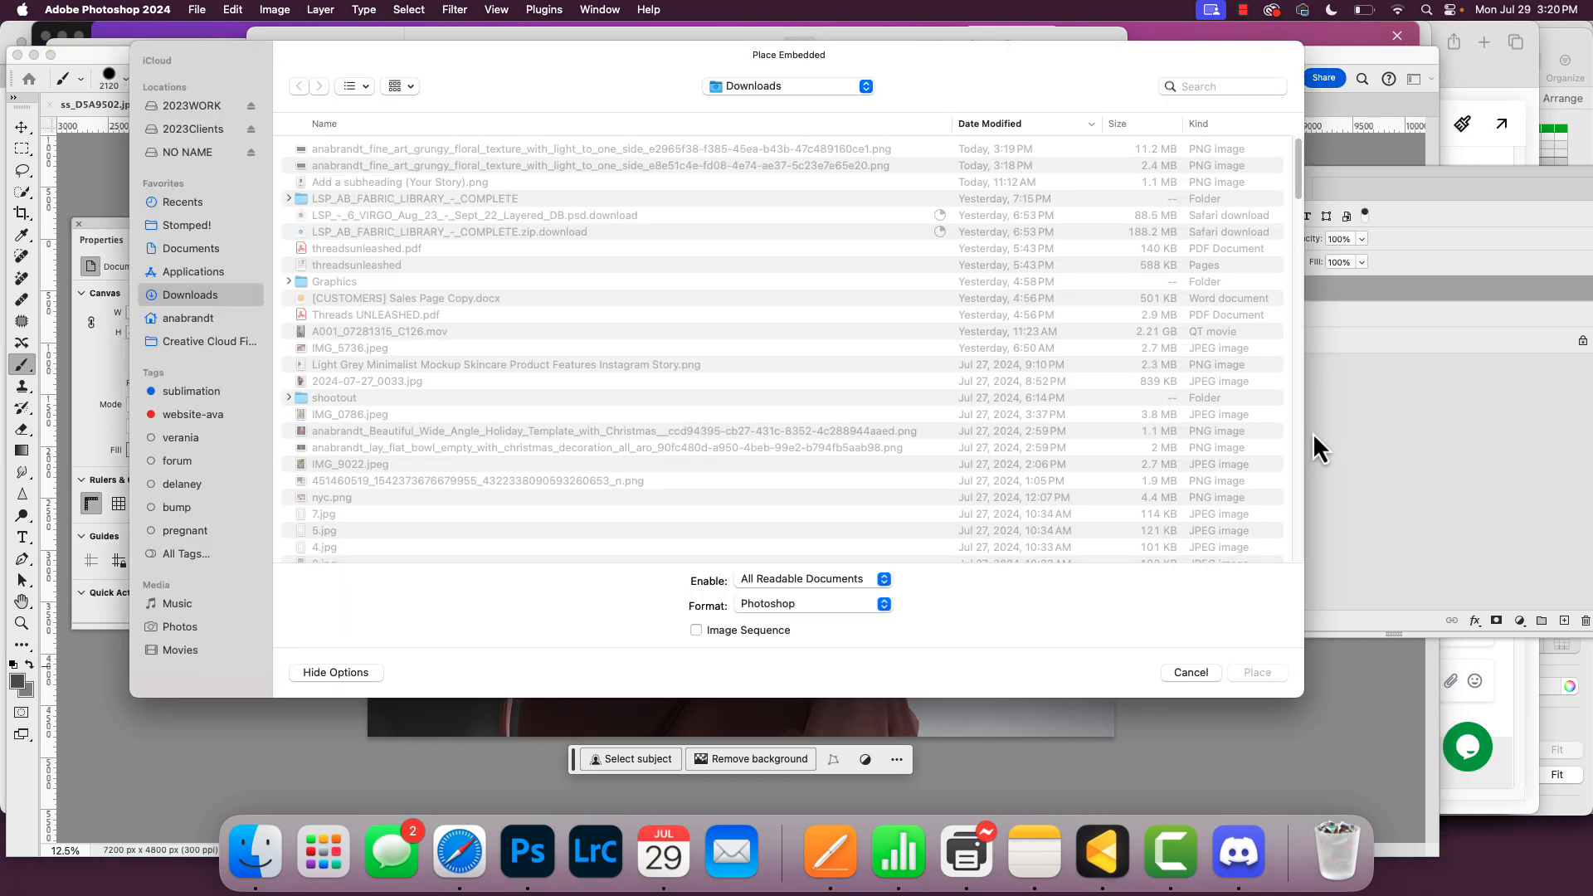
{"action": "left_click", "coordinate": [397, 149]}
{"action": "double_click", "coordinate": [396, 148]}
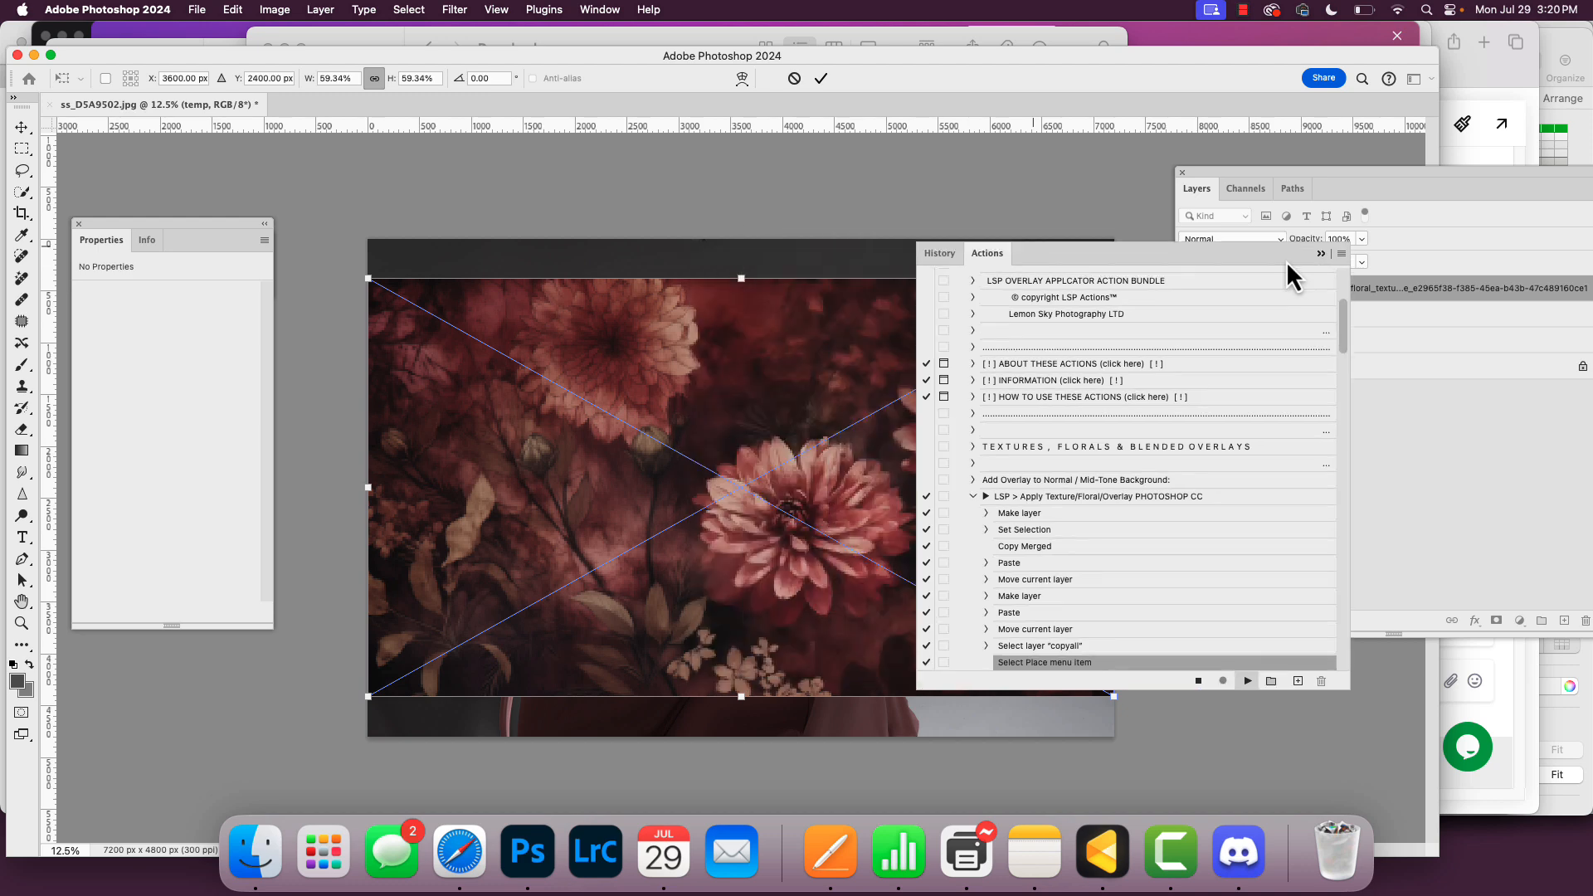
Step: Flip the placed floral texture horizontally, enlarge it to about 10301 by 5773 px beyond the canvas, and apply it
{"action": "left_click", "coordinate": [227, 9]}
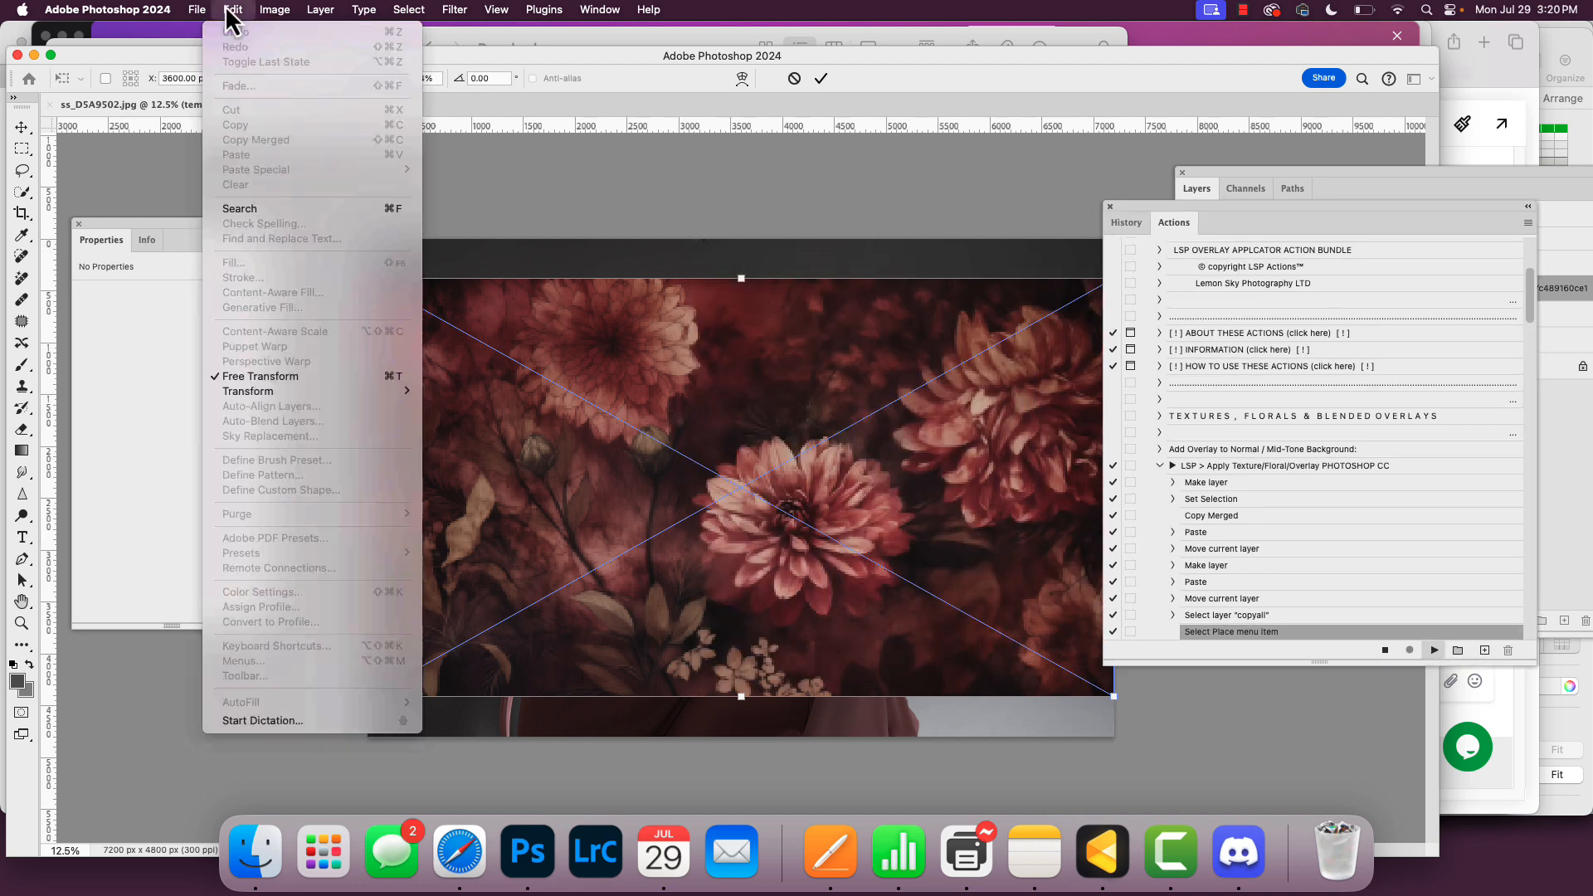
{"action": "mouse_move", "coordinate": [304, 392]}
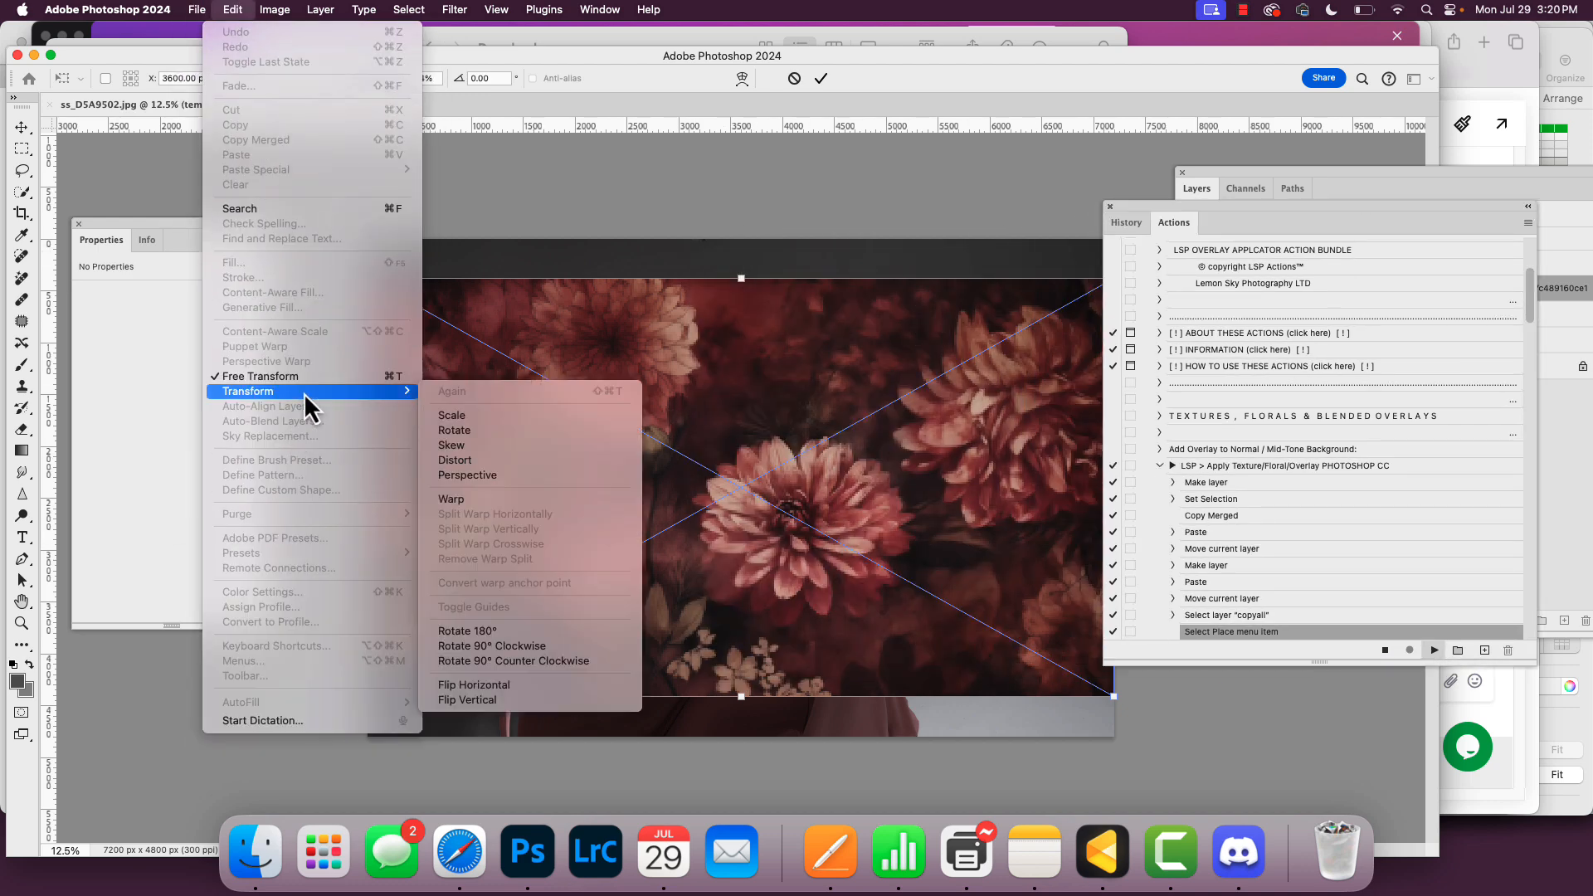
{"action": "left_click", "coordinate": [493, 684]}
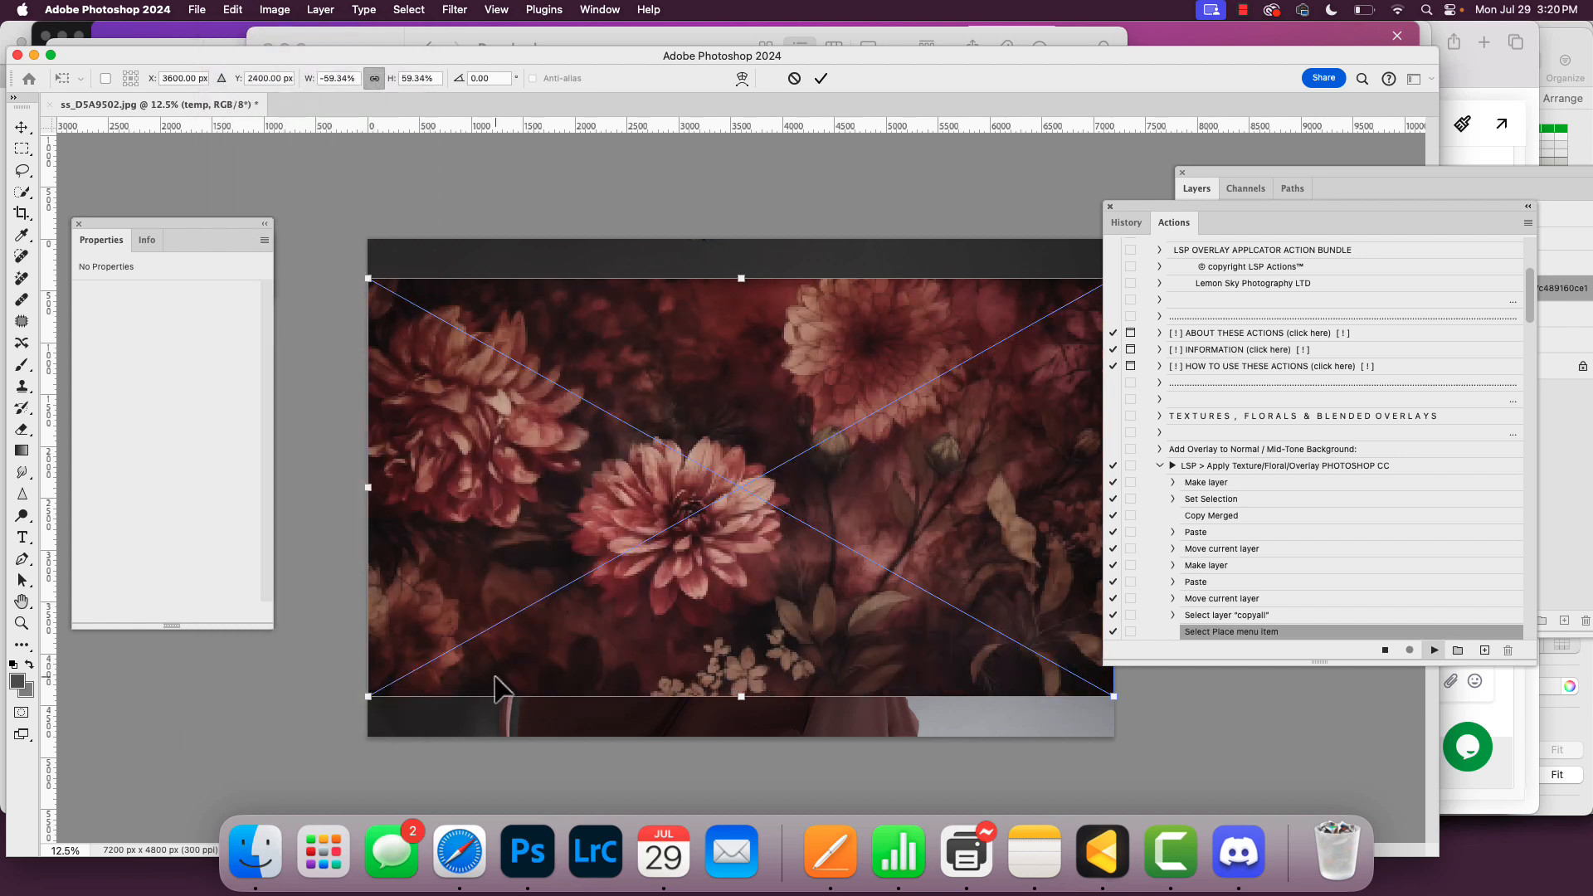
{"action": "left_click_drag", "start_coordinate": [754, 277], "coordinate": [754, 225]}
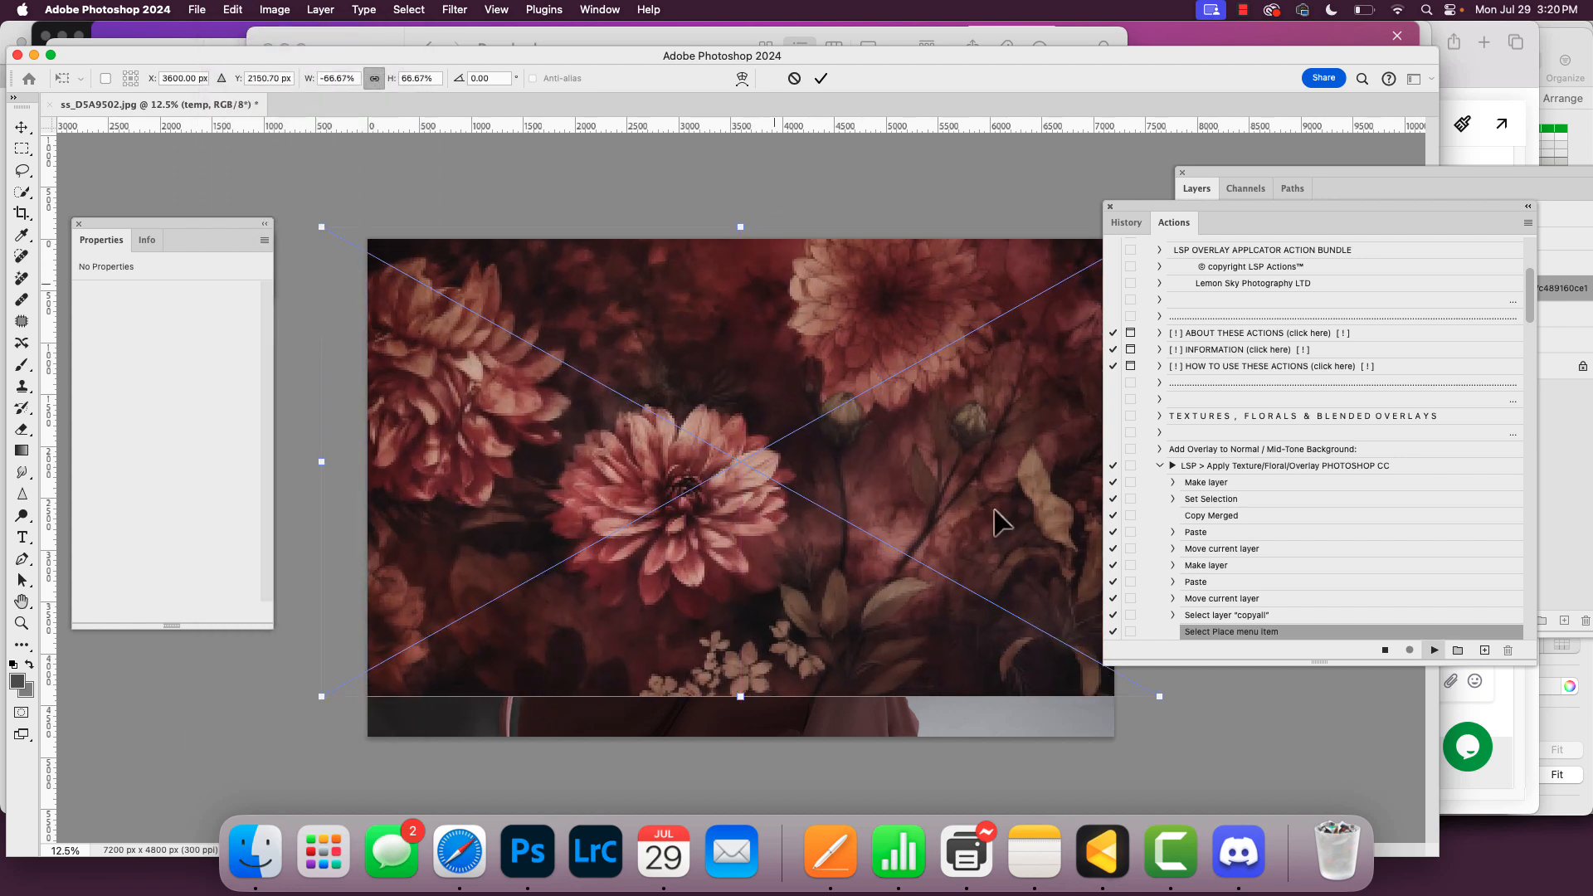
{"action": "left_click_drag", "start_coordinate": [1172, 707], "coordinate": [1402, 836]}
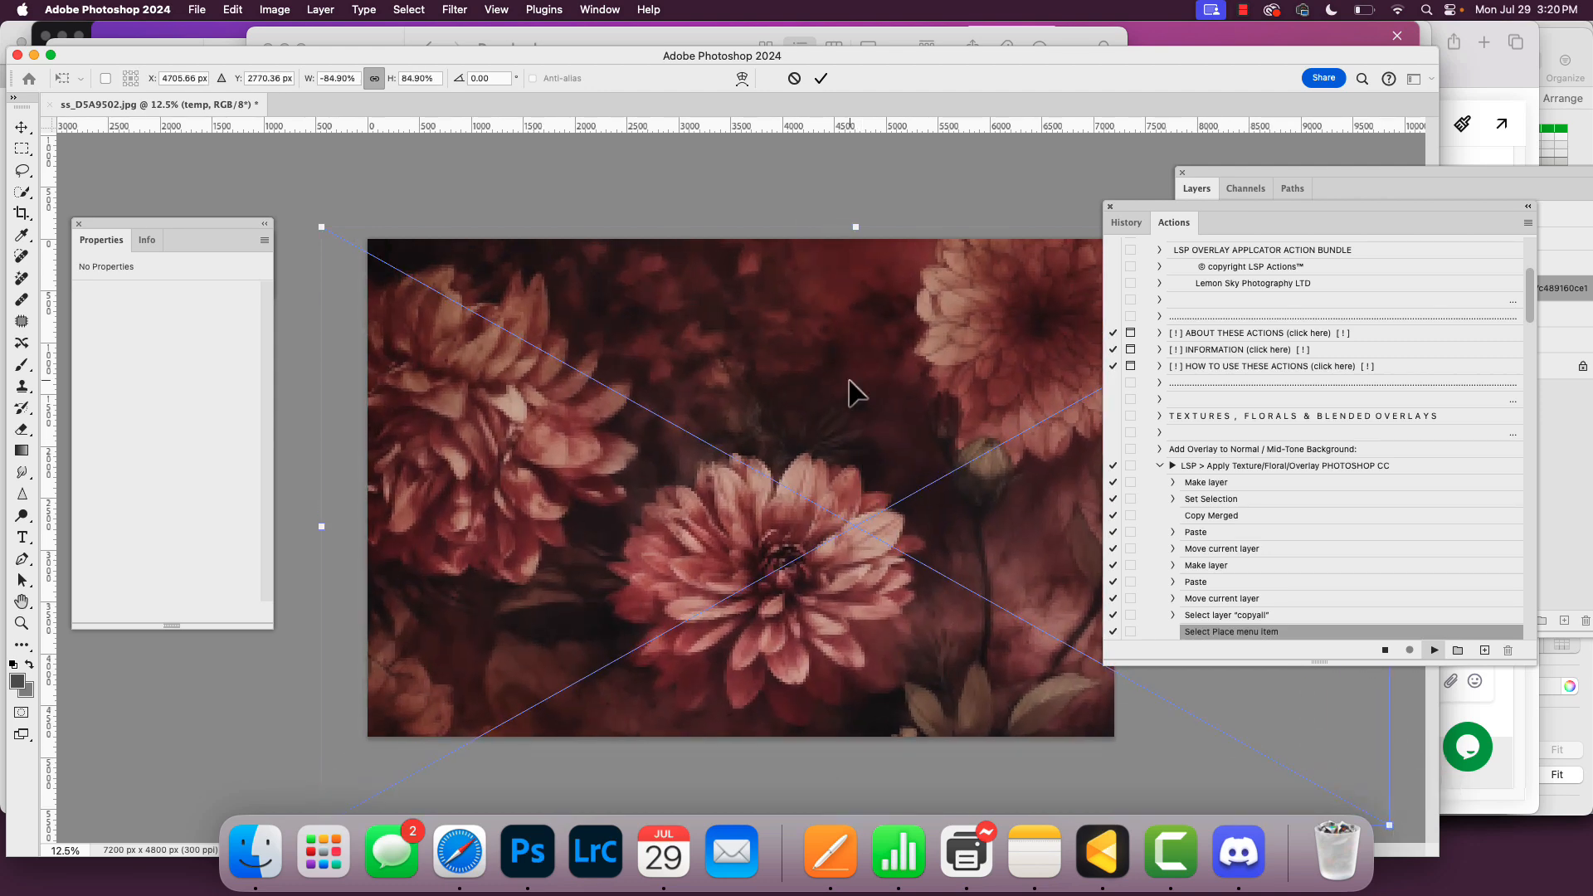
{"action": "key", "text": "Return"}
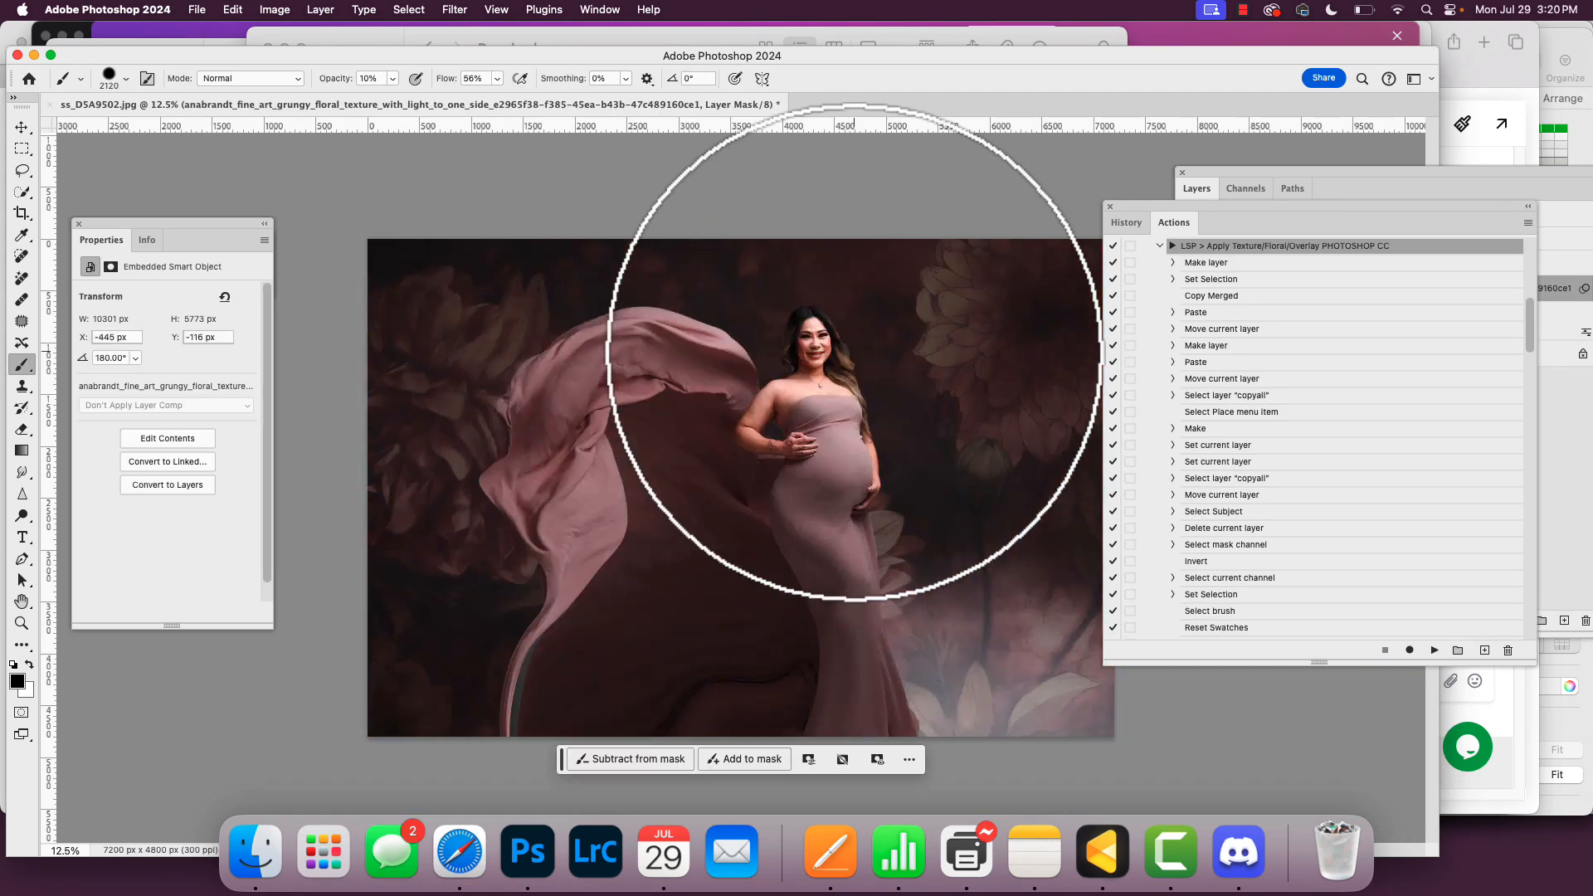
Step: Move the Actions panel off the portrait and flatten the floral overlay into the image
{"action": "left_click_drag", "start_coordinate": [1202, 218], "coordinate": [1342, 229]}
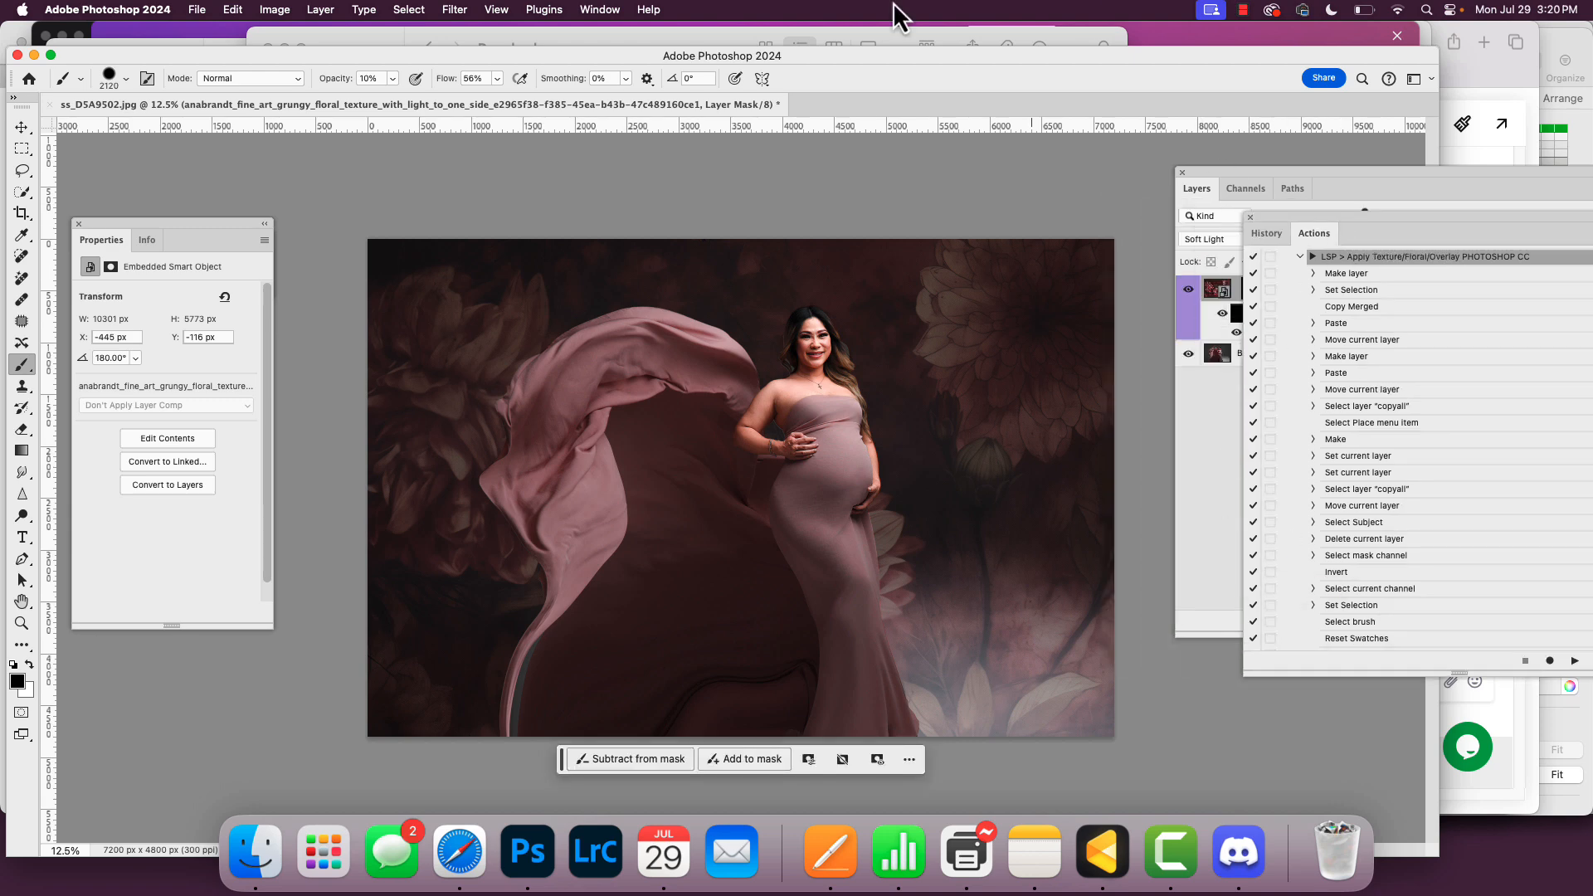
{"action": "left_click", "coordinate": [320, 9]}
{"action": "left_click", "coordinate": [445, 635]}
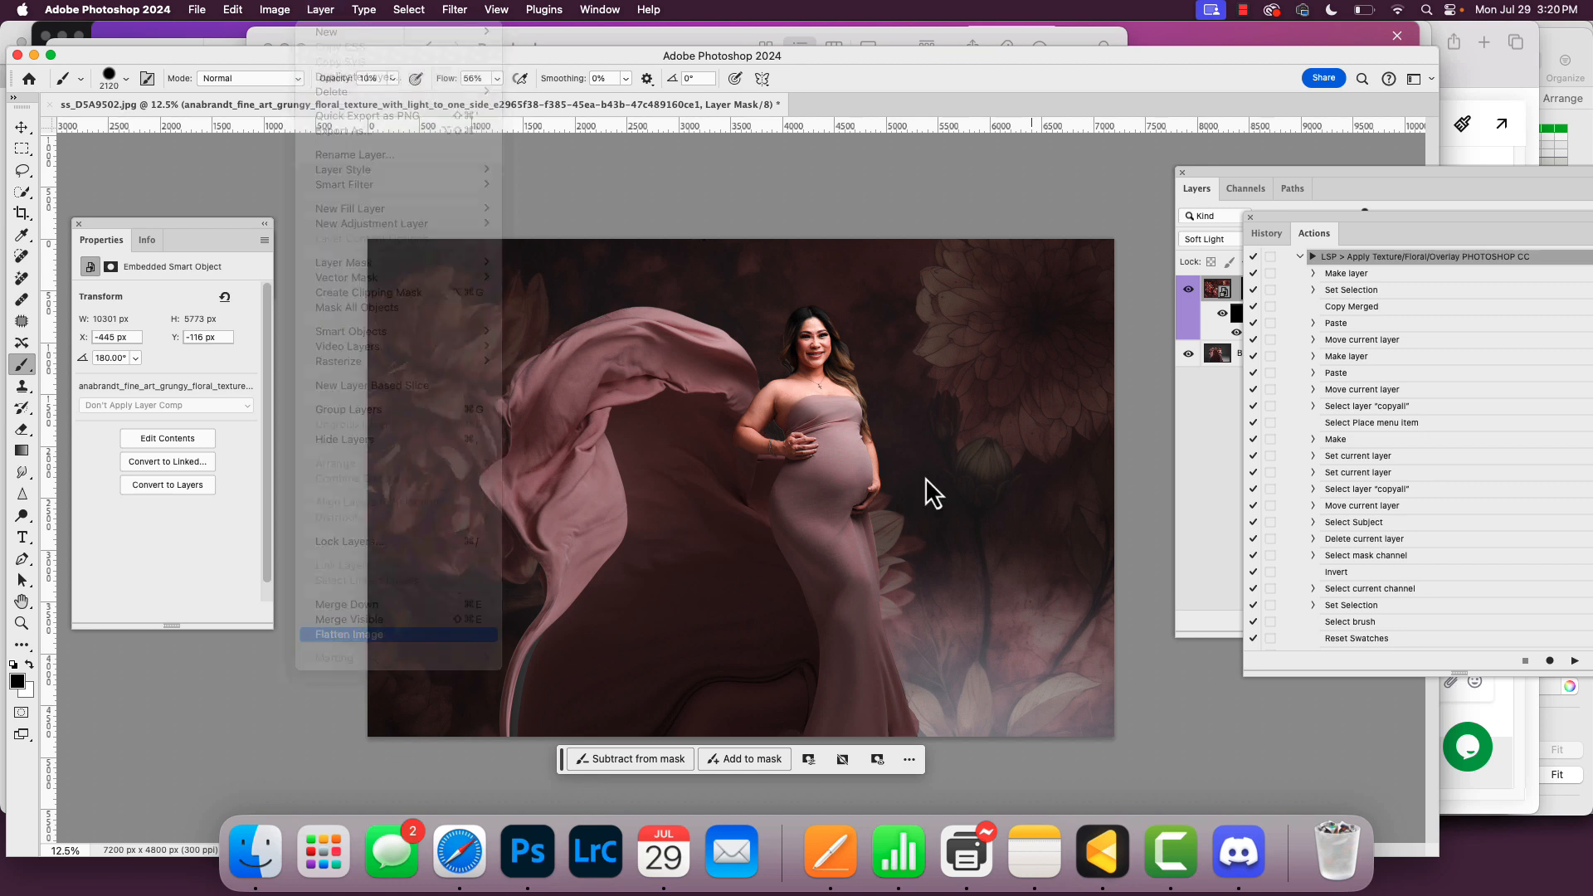
Step: Run the "Vignette Overlay" action from the maternity retouch set twice on the flattened portrait
{"action": "left_click_drag", "start_coordinate": [1331, 222], "coordinate": [1020, 241]}
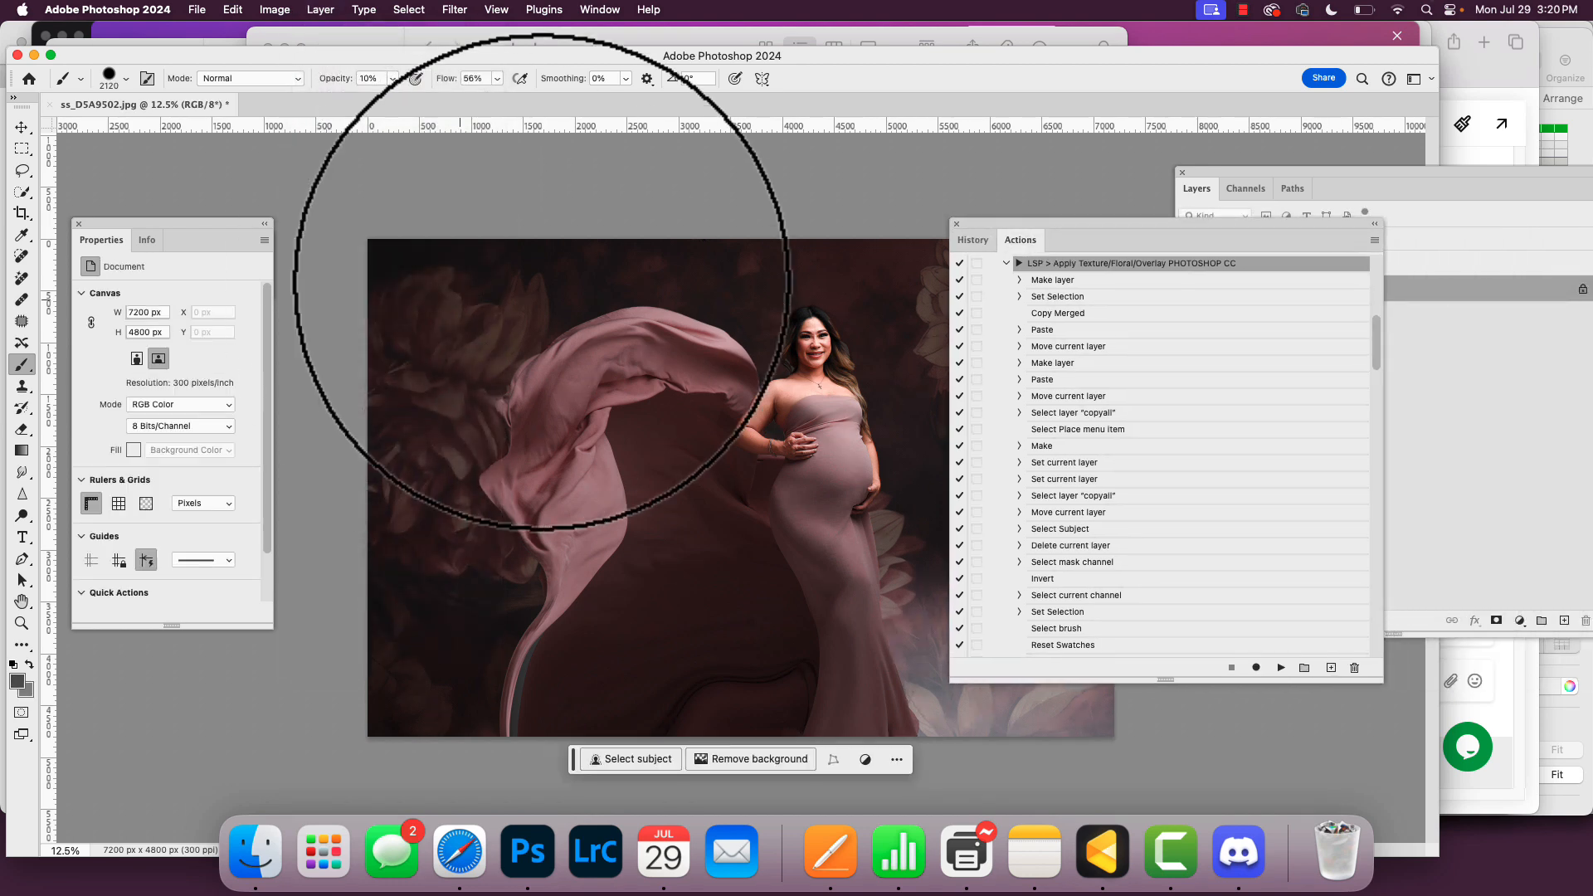
{"action": "scroll", "coordinate": [1059, 310], "scroll_direction": "up", "scroll_amount": 10}
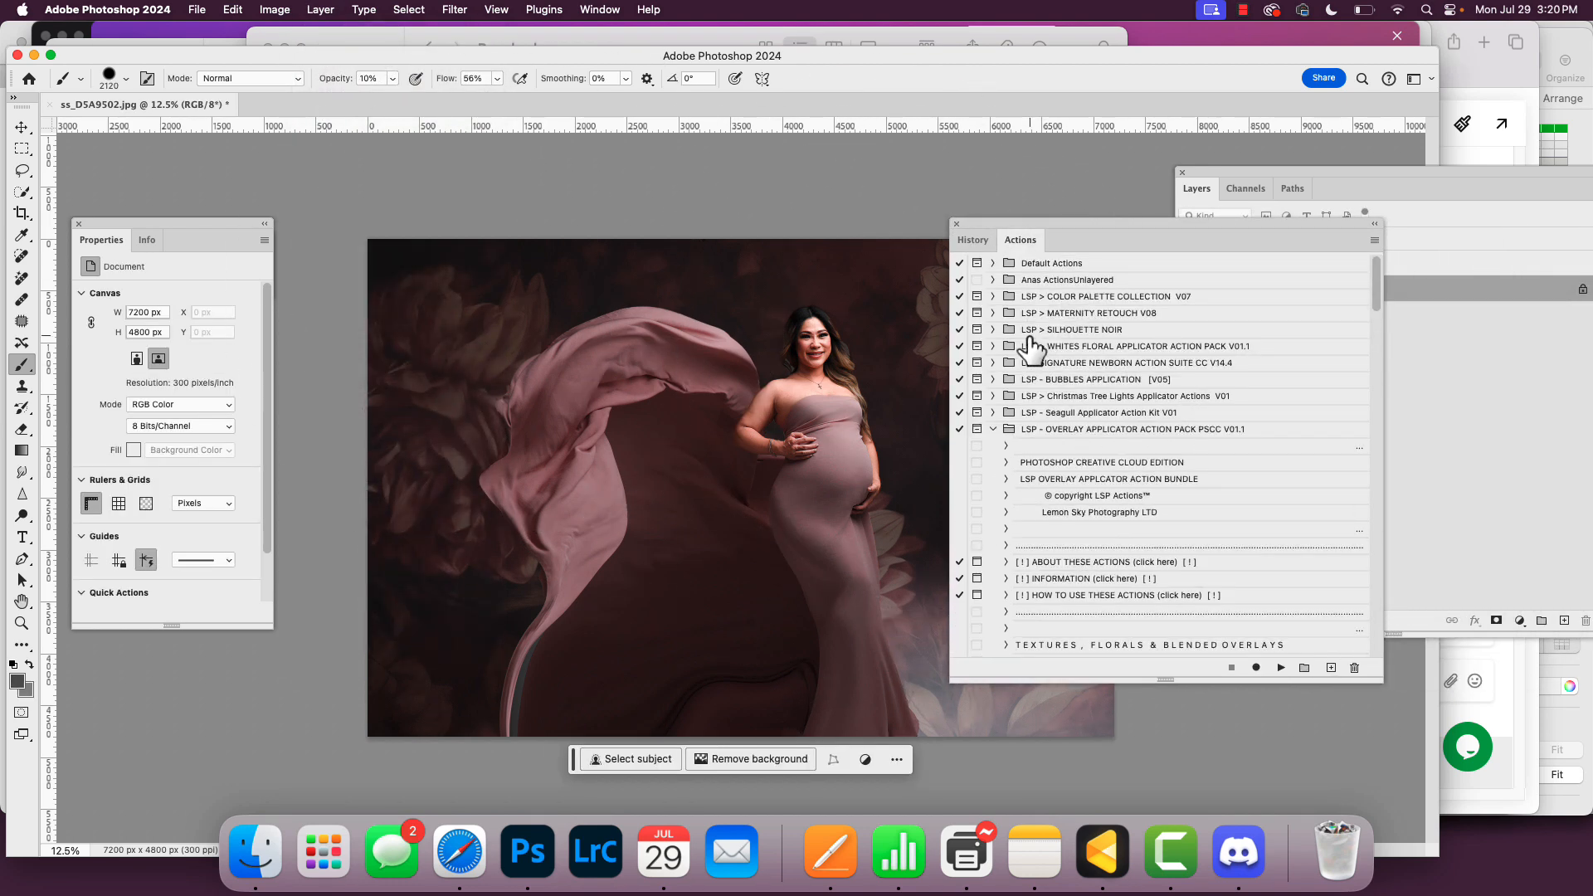
{"action": "scroll", "coordinate": [1129, 415], "scroll_direction": "down", "scroll_amount": 5}
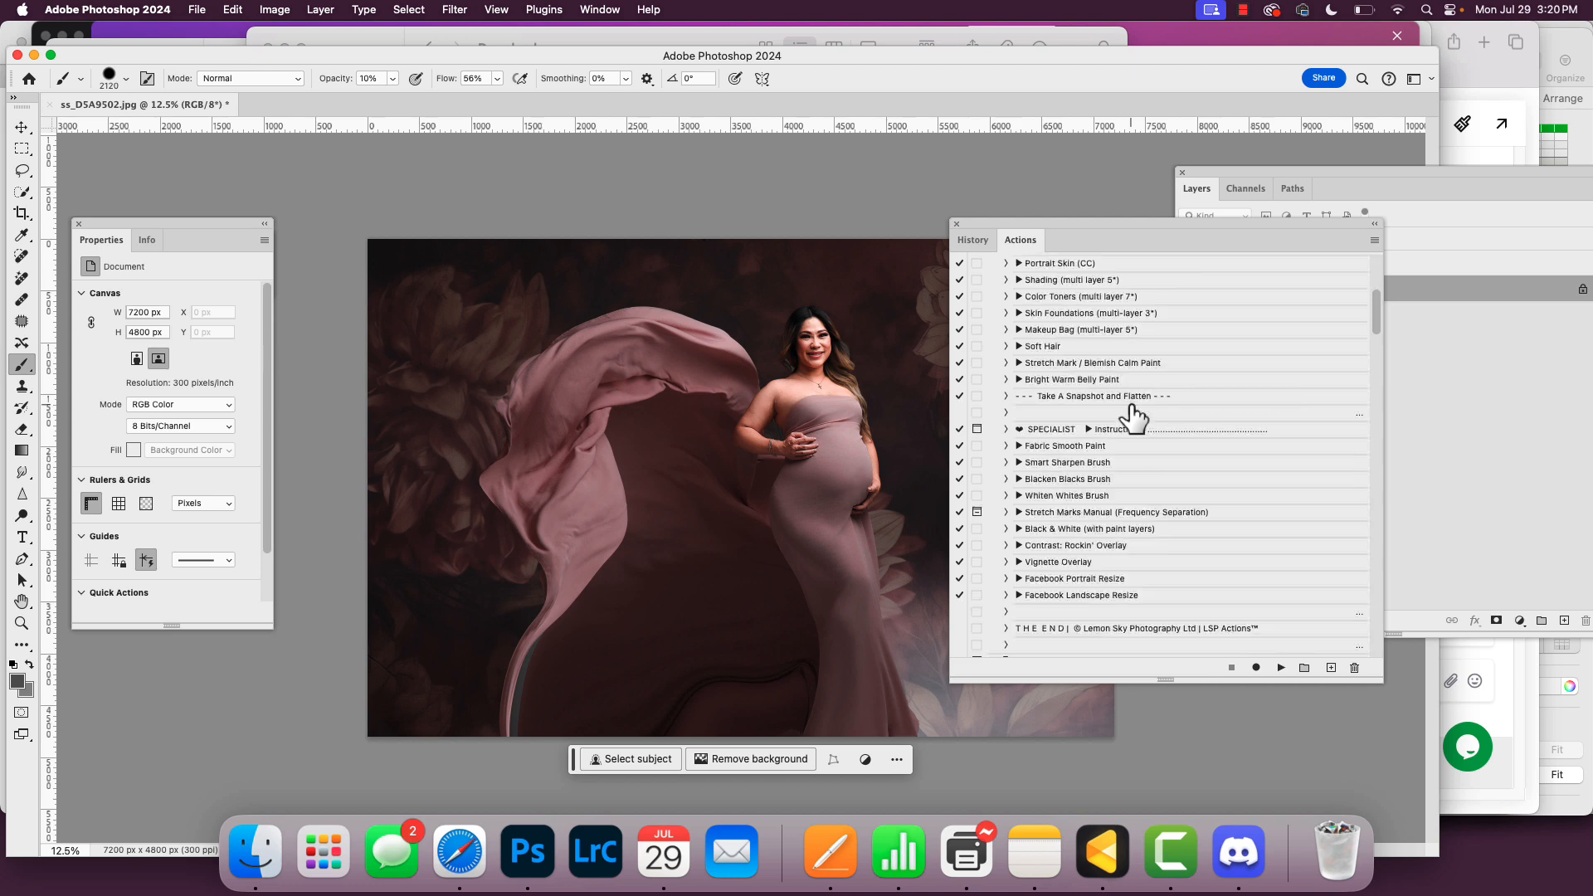
{"action": "scroll", "coordinate": [1112, 398], "scroll_direction": "up", "scroll_amount": 5}
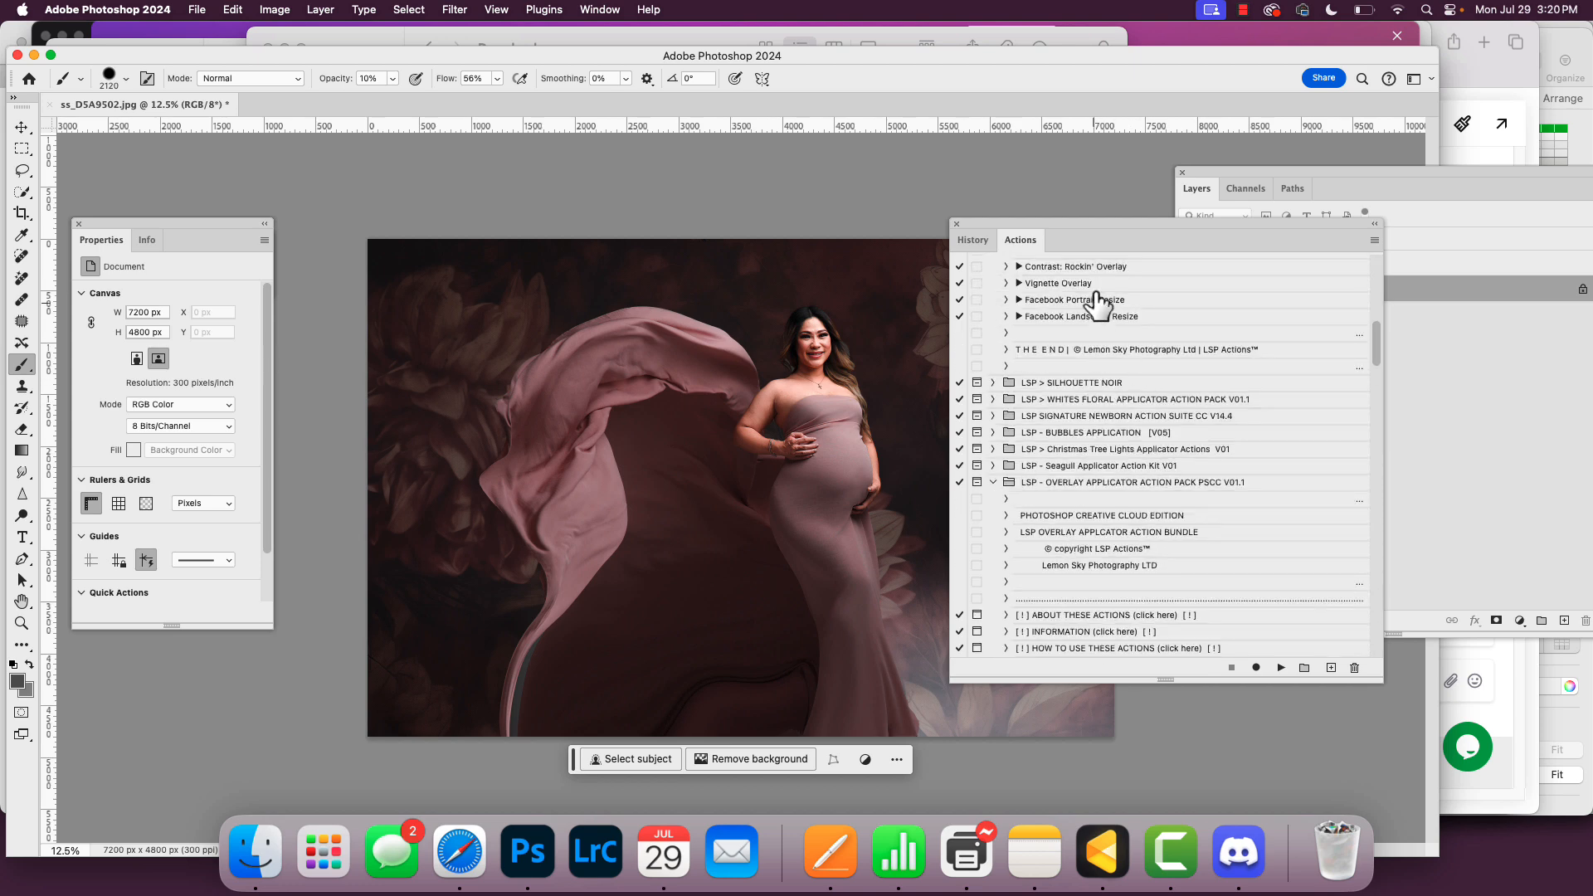
{"action": "left_click", "coordinate": [1097, 284]}
{"action": "left_click", "coordinate": [1282, 668]}
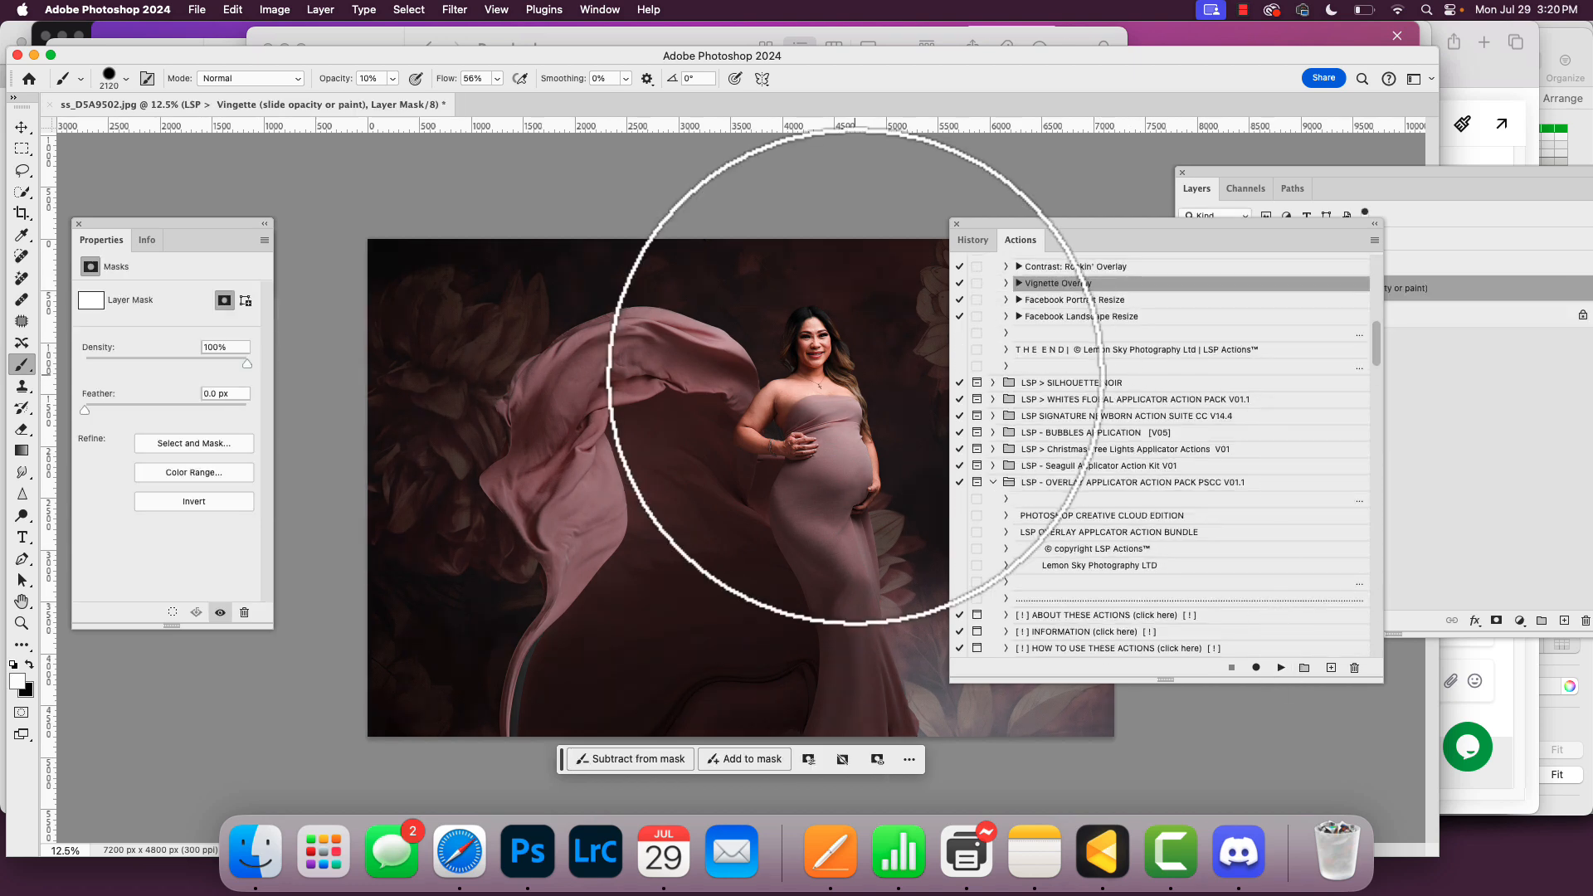
{"action": "left_click", "coordinate": [1281, 668]}
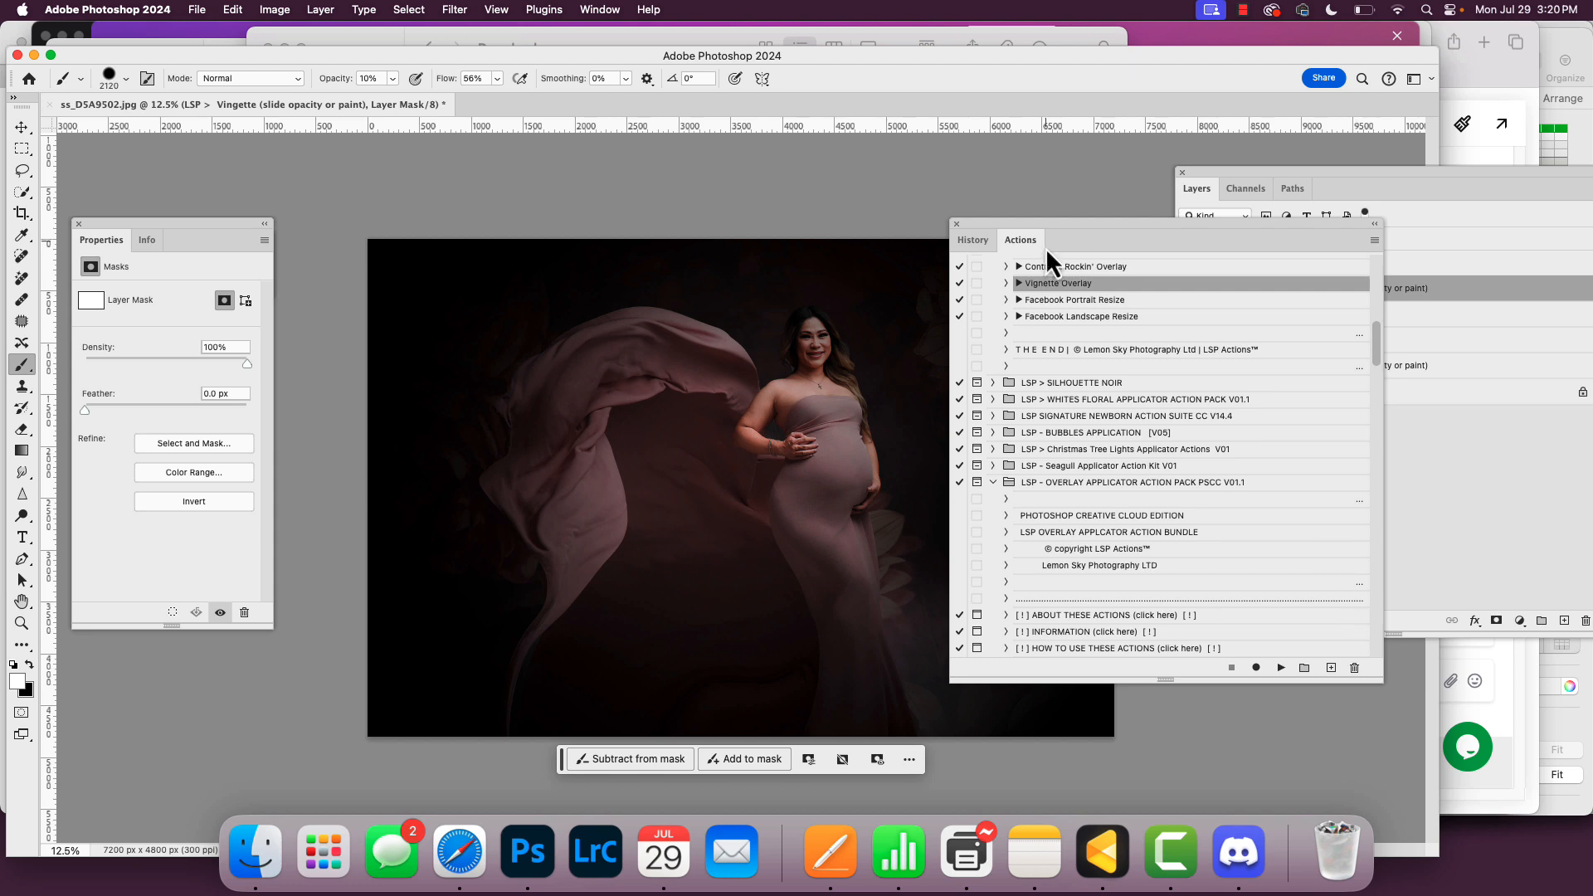
Step: Uncover the layer list, hide the upper vignette group and the Dramatic Vingette layer, and toggle "lsp gf1" off and on
{"action": "left_click_drag", "start_coordinate": [1073, 242], "coordinate": [1229, 480]}
{"action": "left_click", "coordinate": [1188, 291]}
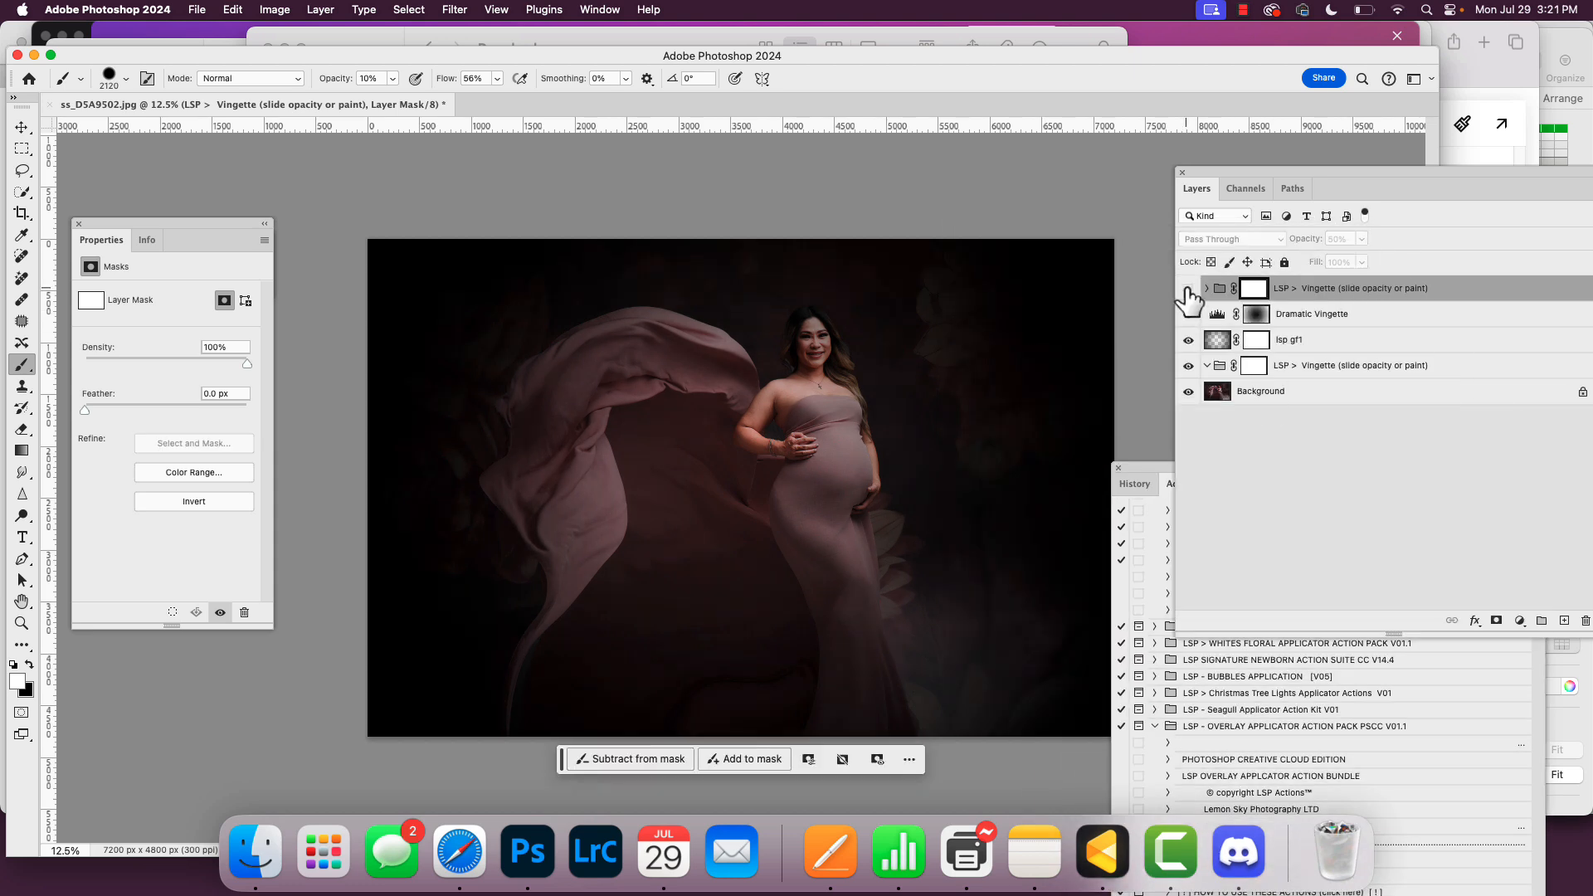
{"action": "left_click", "coordinate": [1188, 314]}
{"action": "left_click", "coordinate": [1187, 340]}
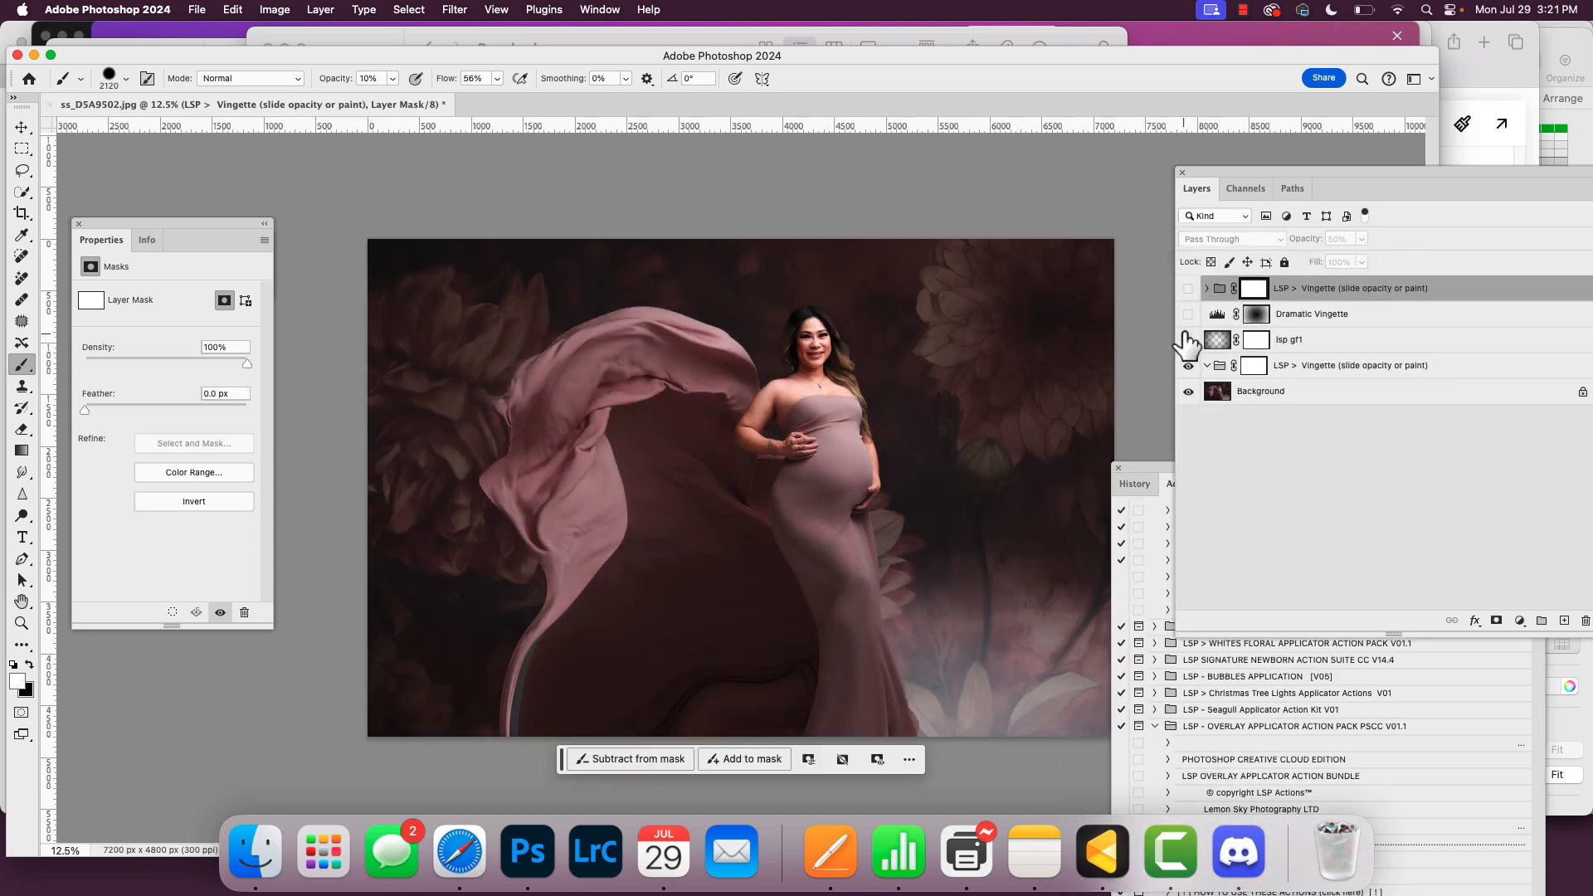
{"action": "left_click", "coordinate": [1189, 340]}
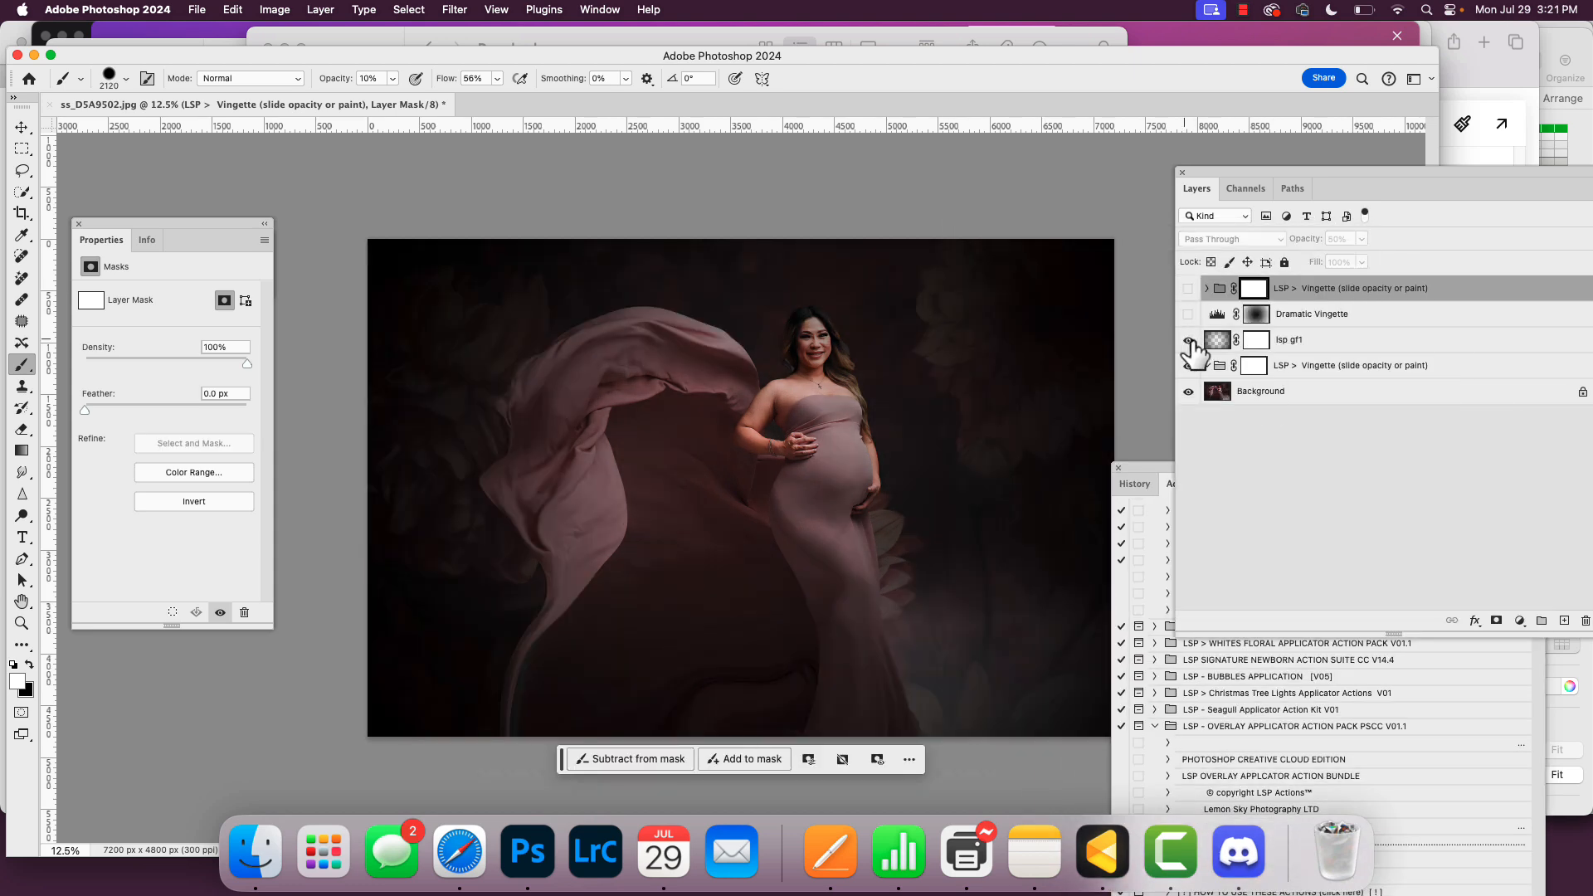
Step: Lower the "lsp gf1" vignette layer's opacity to 40% and close the Layers panel
{"action": "left_click", "coordinate": [1311, 342]}
{"action": "left_click", "coordinate": [1361, 238]}
{"action": "left_click_drag", "start_coordinate": [1351, 261], "coordinate": [1317, 262]}
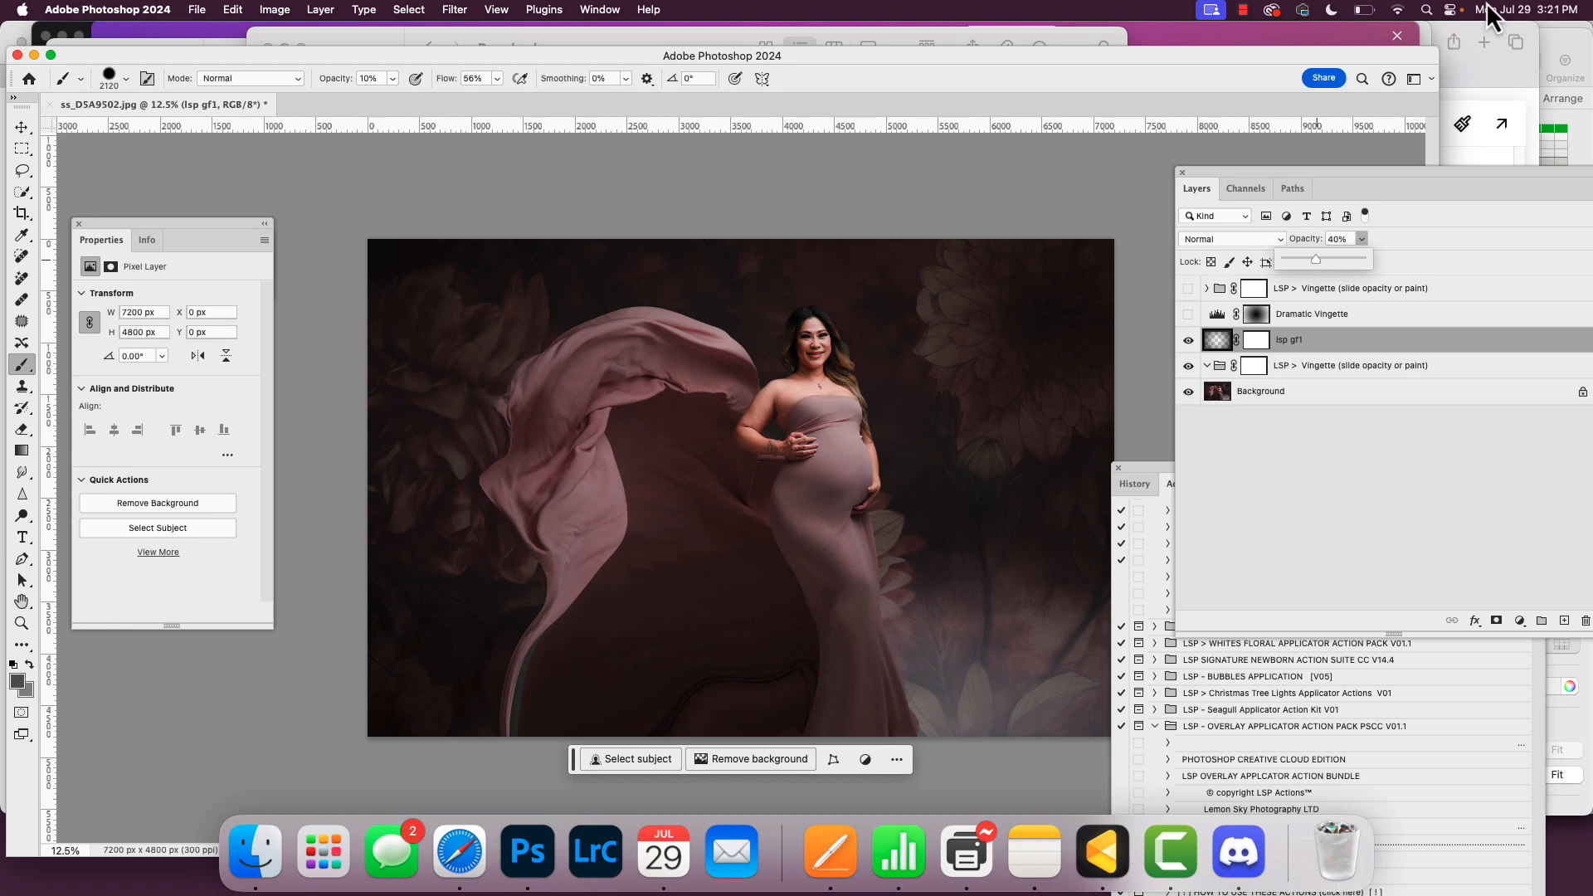
{"action": "left_click", "coordinate": [1183, 173]}
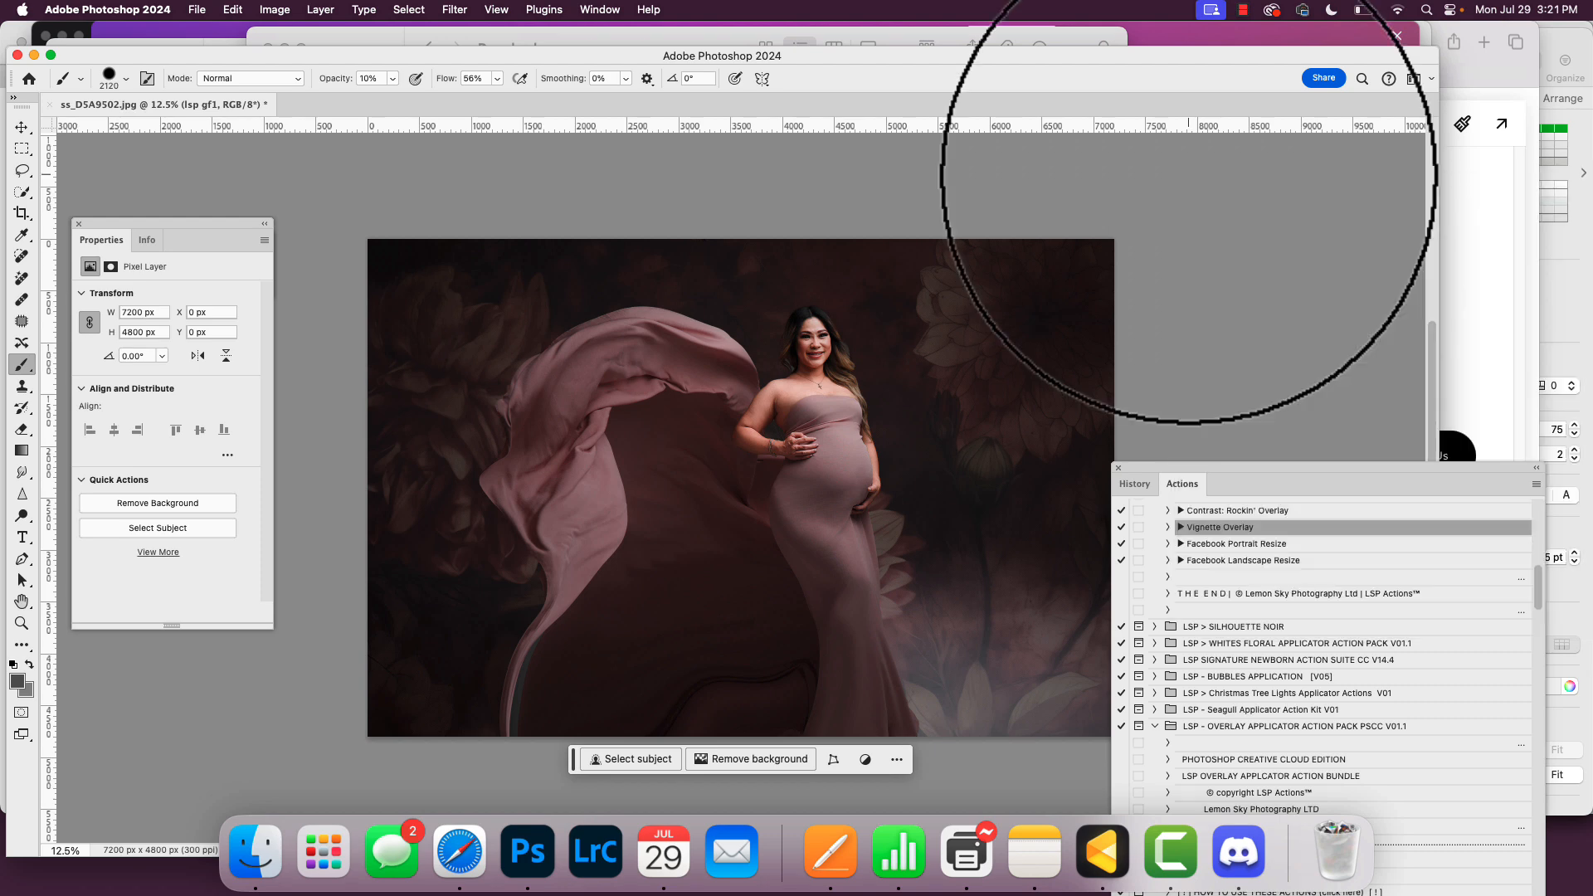